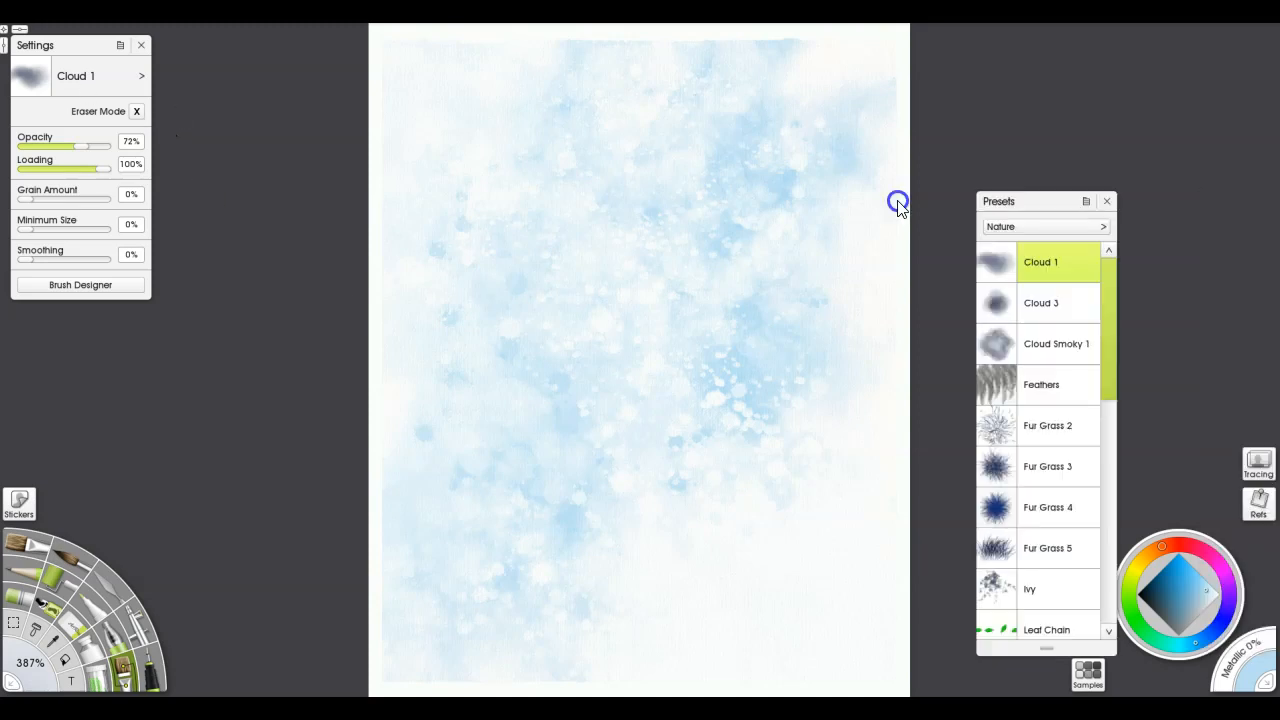
Switch the brush presets from Nature to Textures and browse through to the Particles brushes
left_click_drag(1006, 200, 686, 140)
left_click_drag(768, 292, 771, 253)
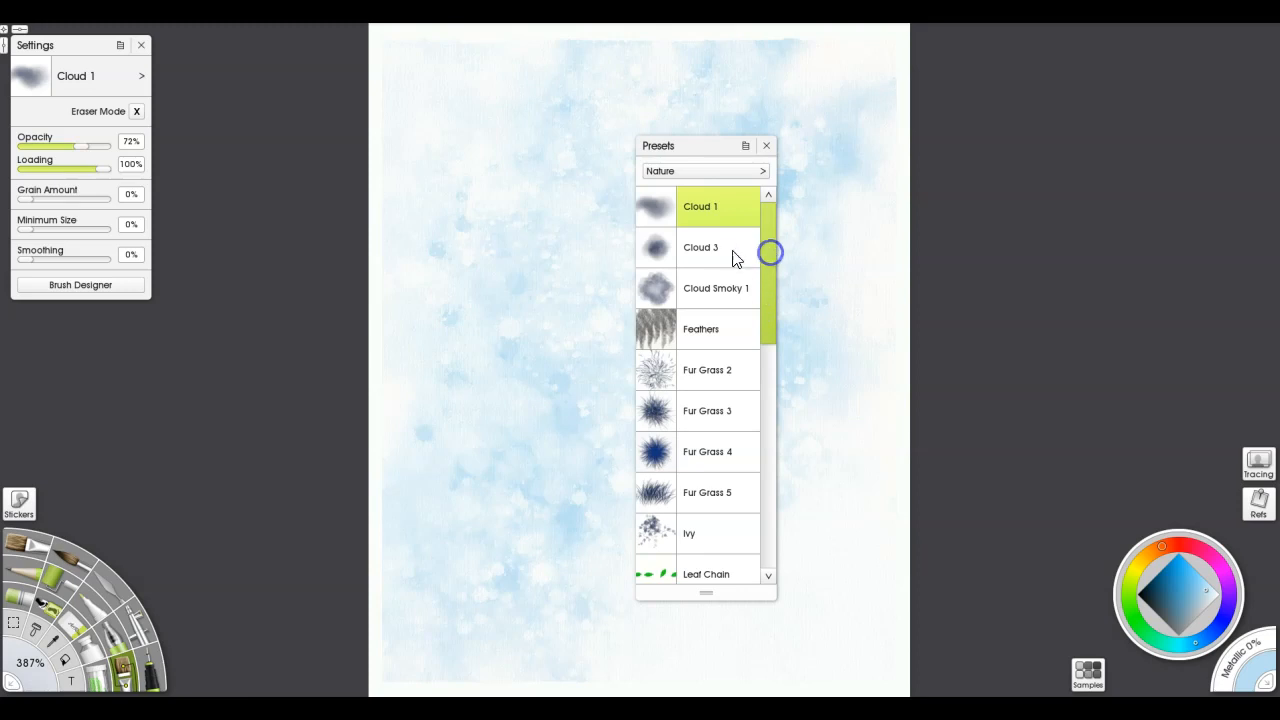
left_click(686, 172)
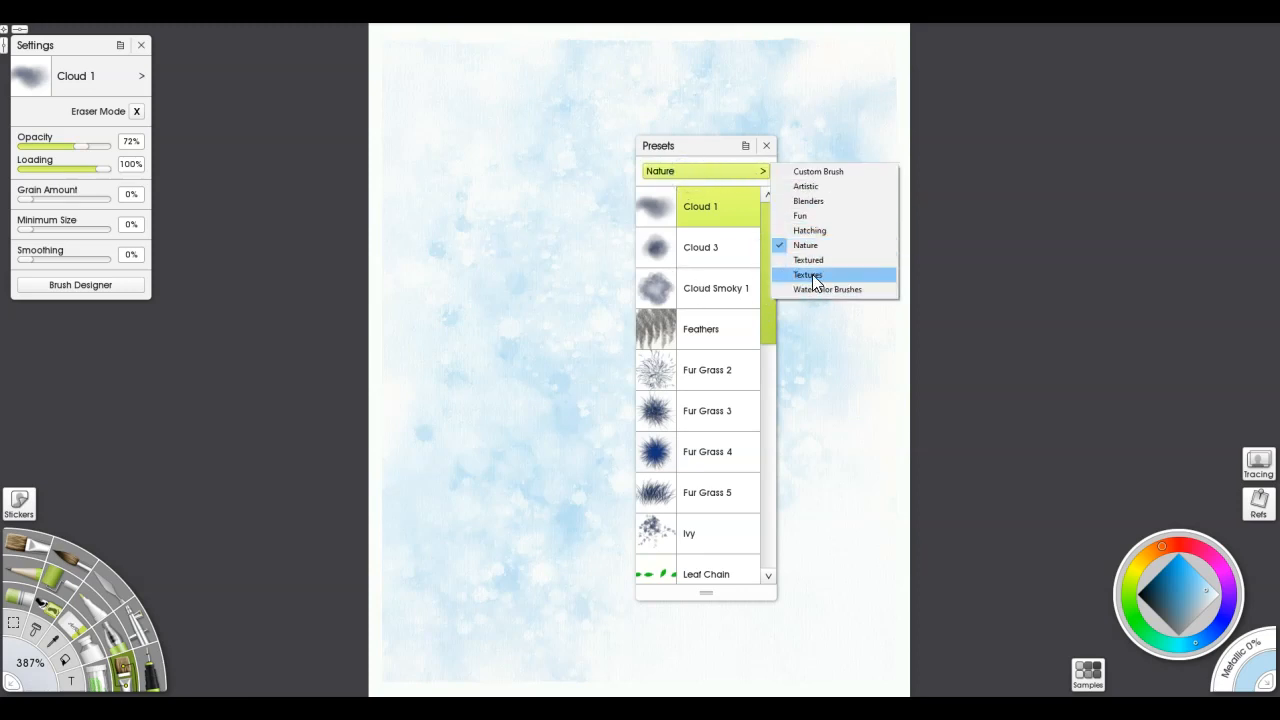
left_click(810, 273)
left_click_drag(768, 262, 755, 401)
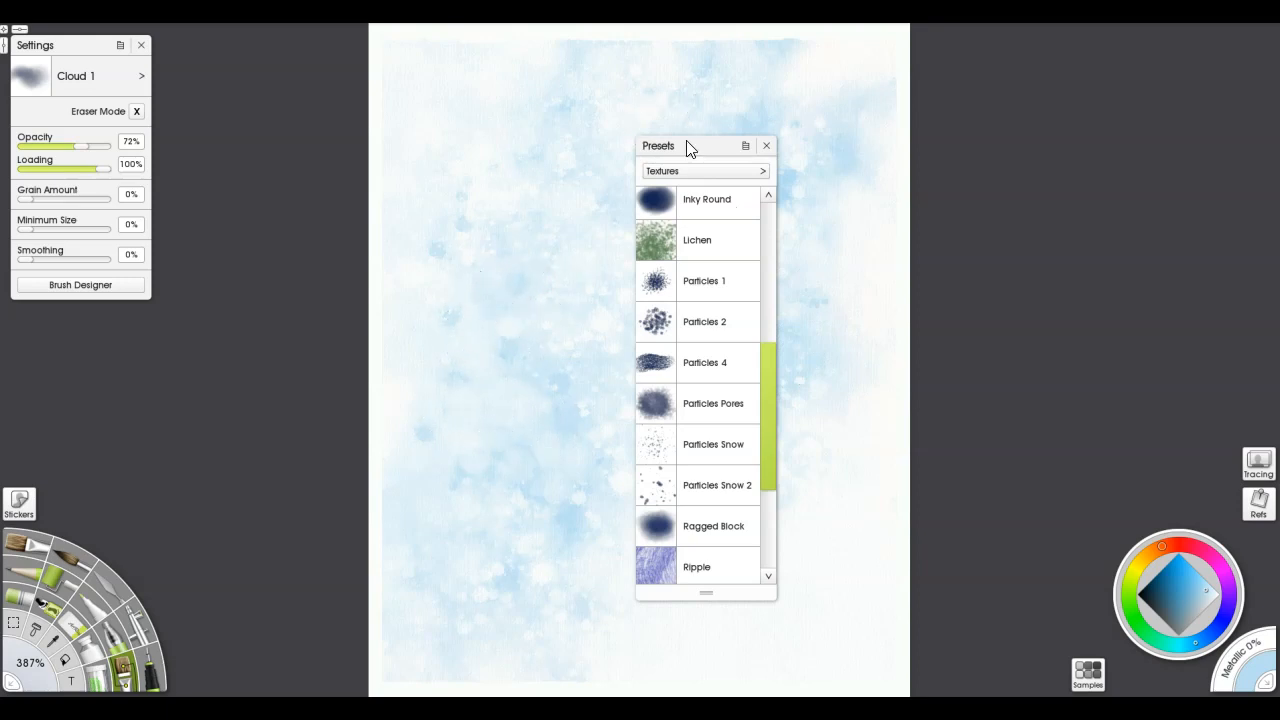
left_click_drag(720, 149, 1138, 149)
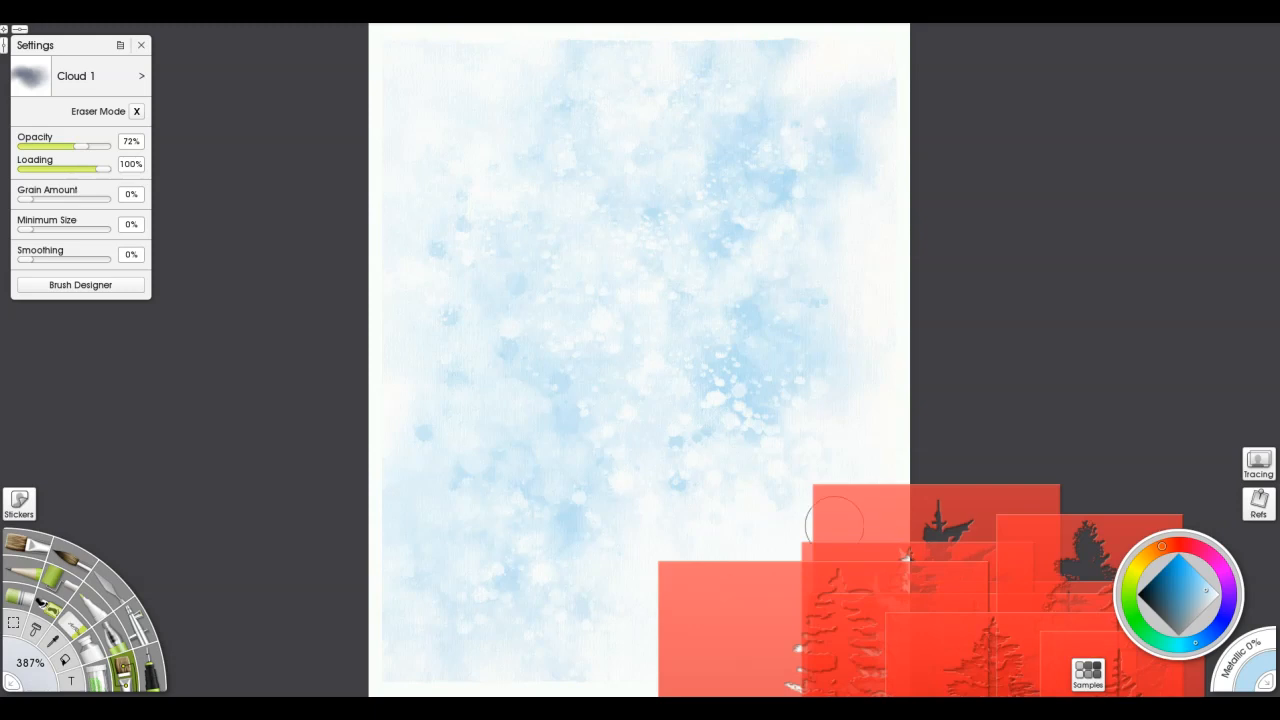
Place the sparse tall pine stencil on the canvas, invert it, and position it at the painting's left edge
left_click_drag(734, 611, 474, 272)
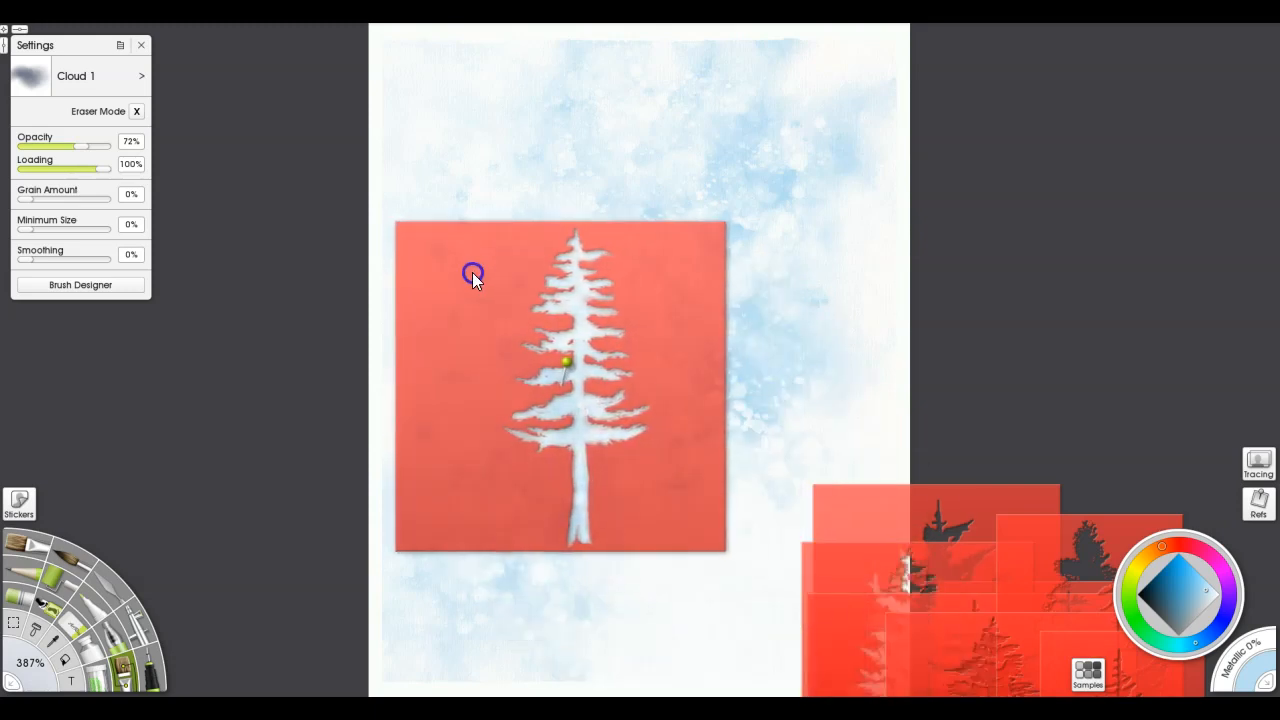
right_click(458, 303)
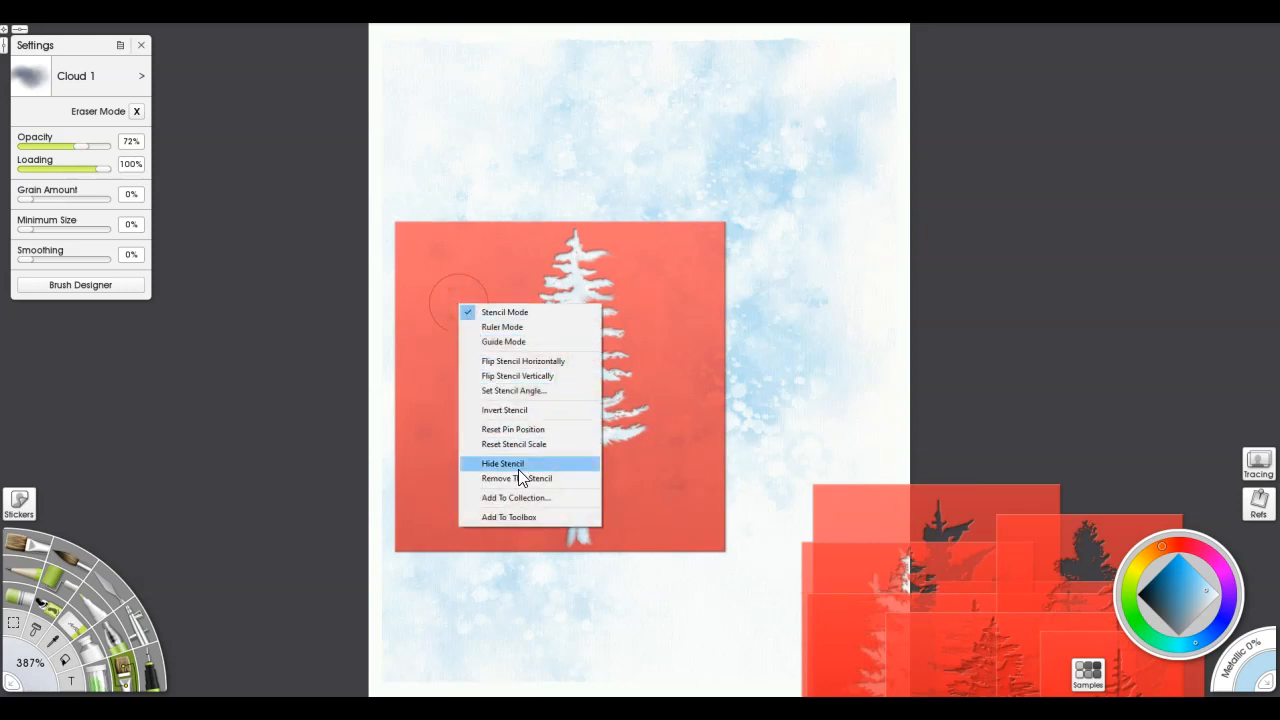
left_click(500, 410)
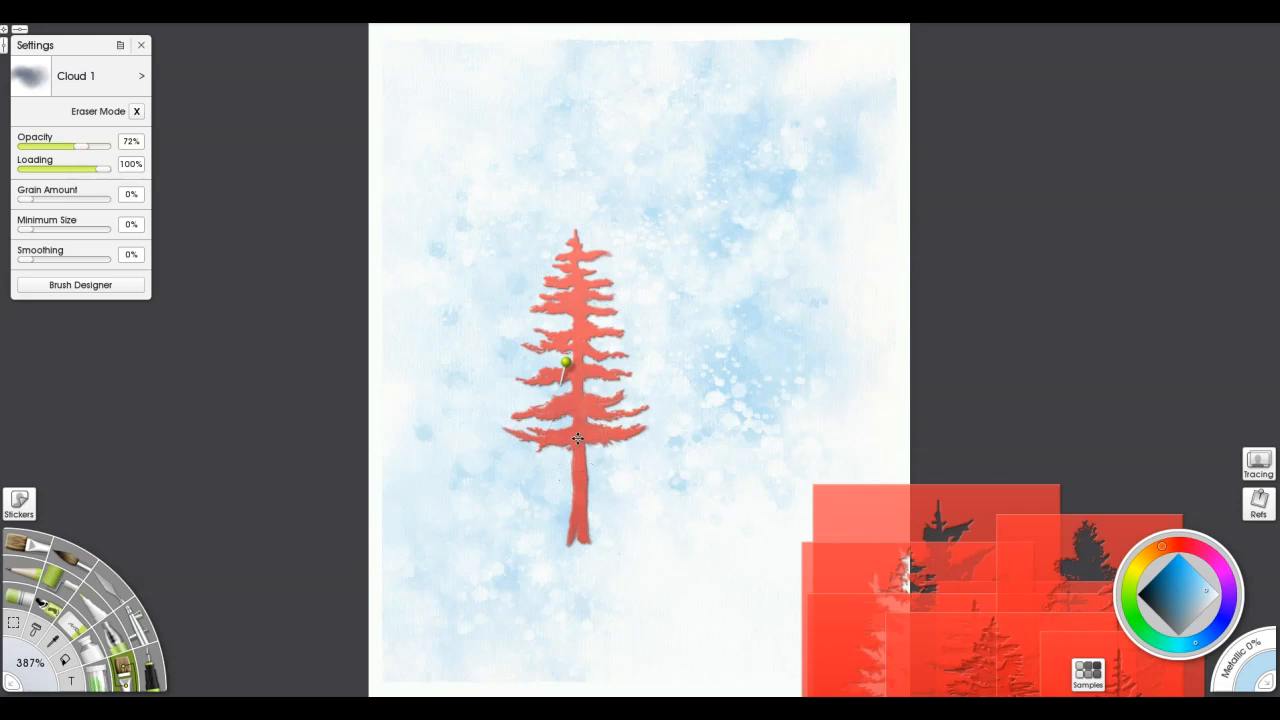
left_click_drag(577, 438, 415, 428)
Bring in the dense fir stencil, invert it, and place it just right of the tall pine, overlapping its branches
left_click_drag(913, 652, 587, 281)
right_click(747, 298)
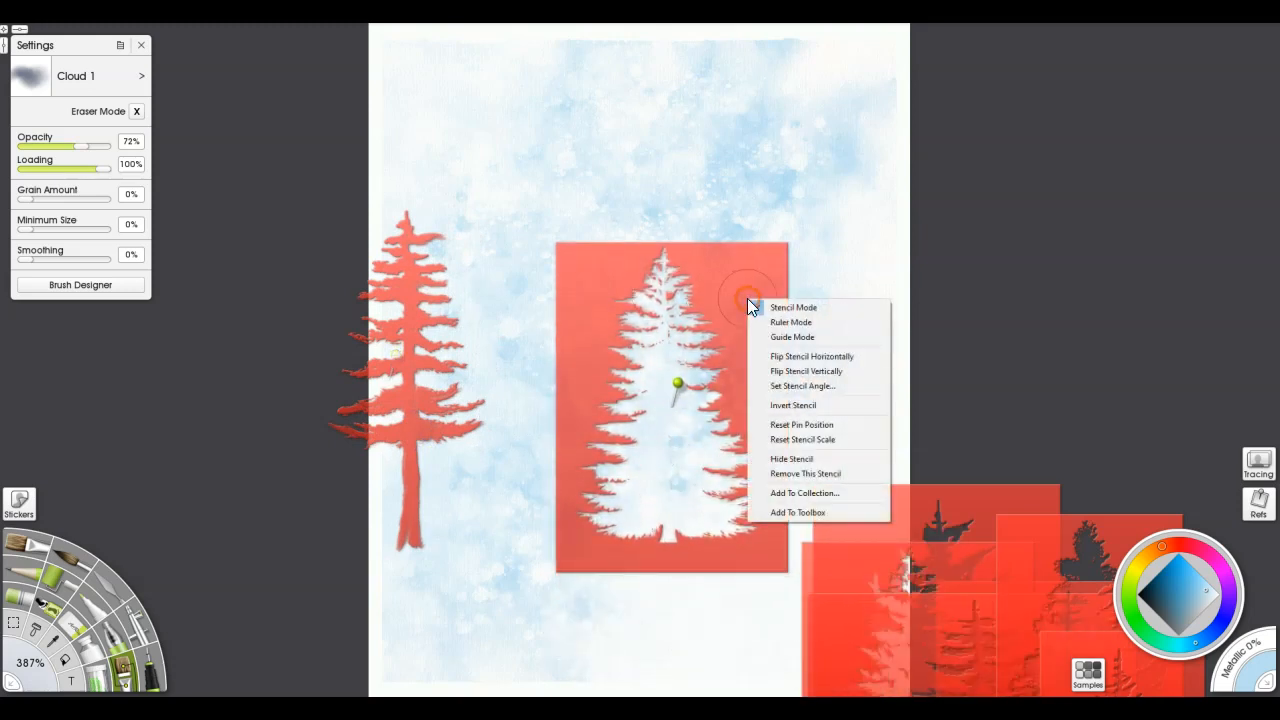
left_click(791, 410)
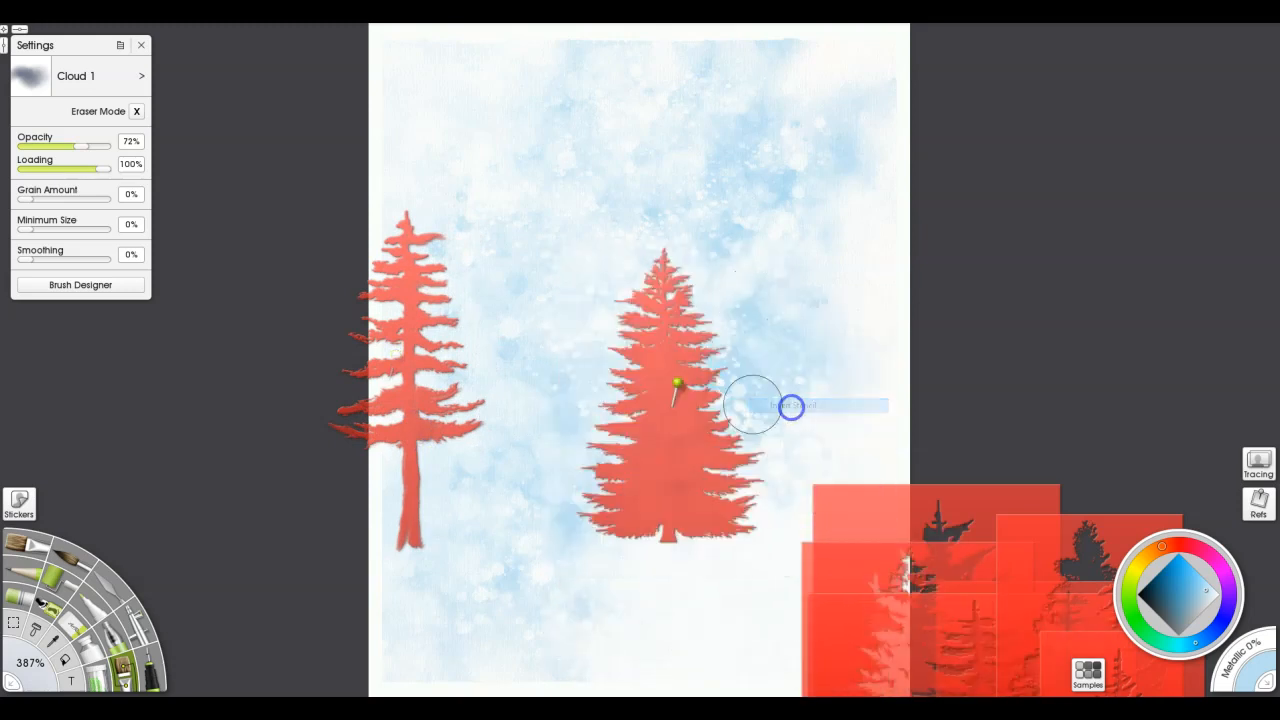
left_click_drag(651, 466, 458, 508)
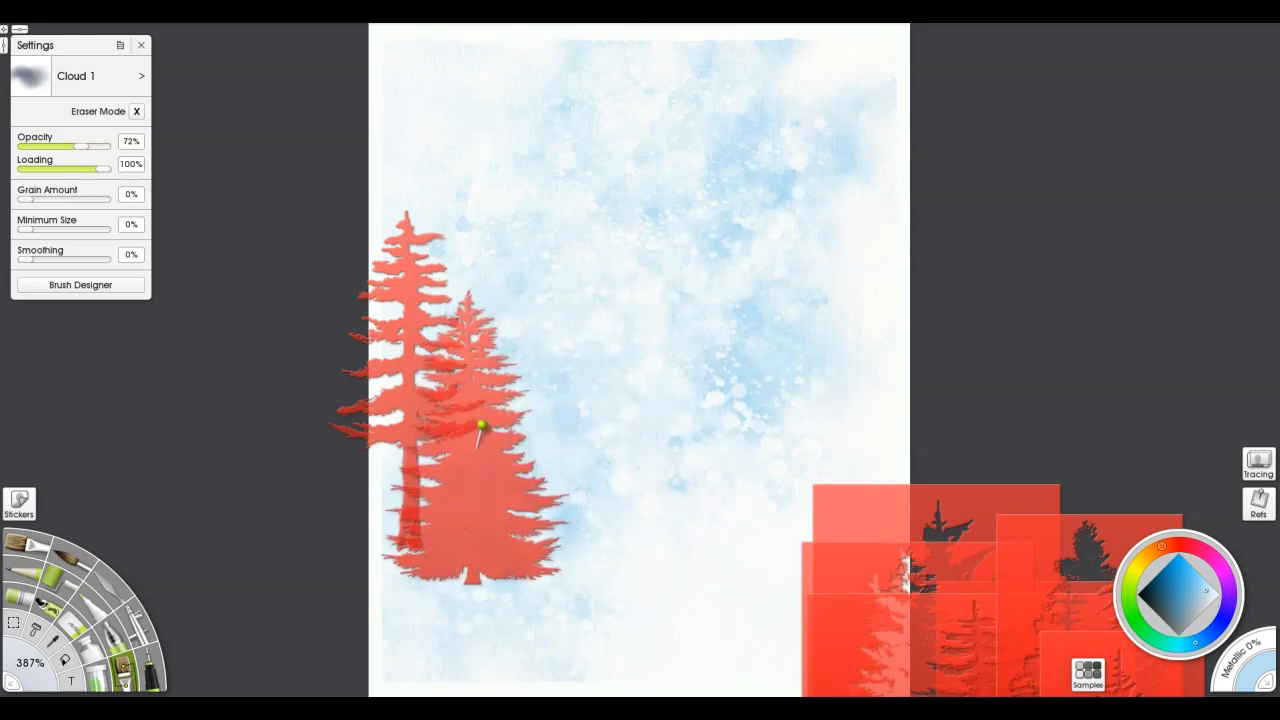
Bring in the rounded fir stencil, scale it down, invert it, and place it in the lower right of the painting
left_click_drag(777, 215, 761, 205)
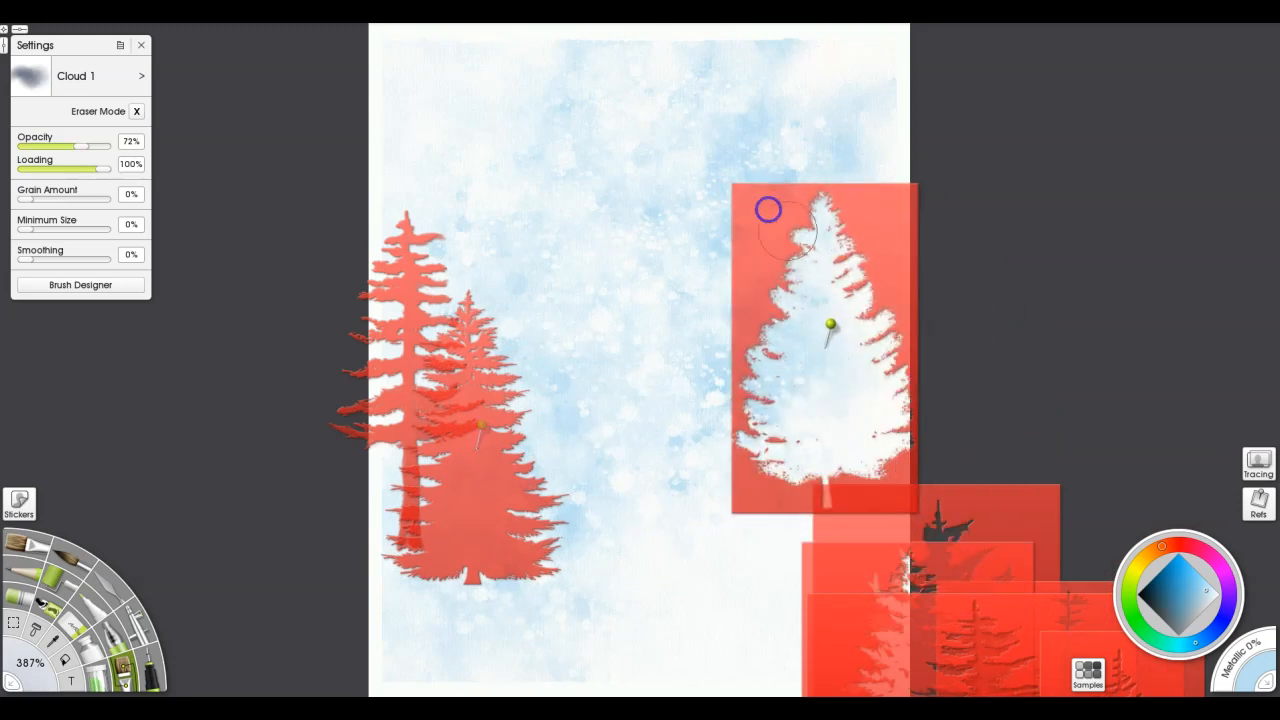
left_click_drag(881, 242, 136, 368)
left_click_drag(868, 266, 467, 321)
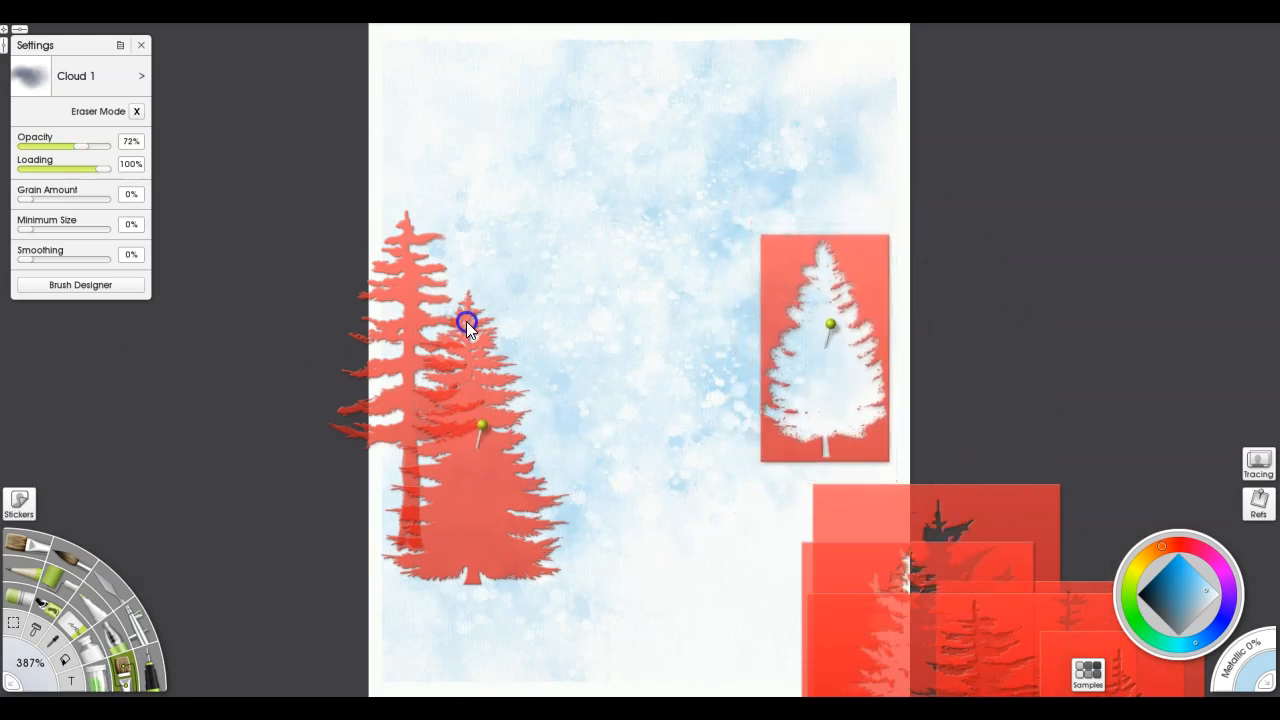
right_click(866, 256)
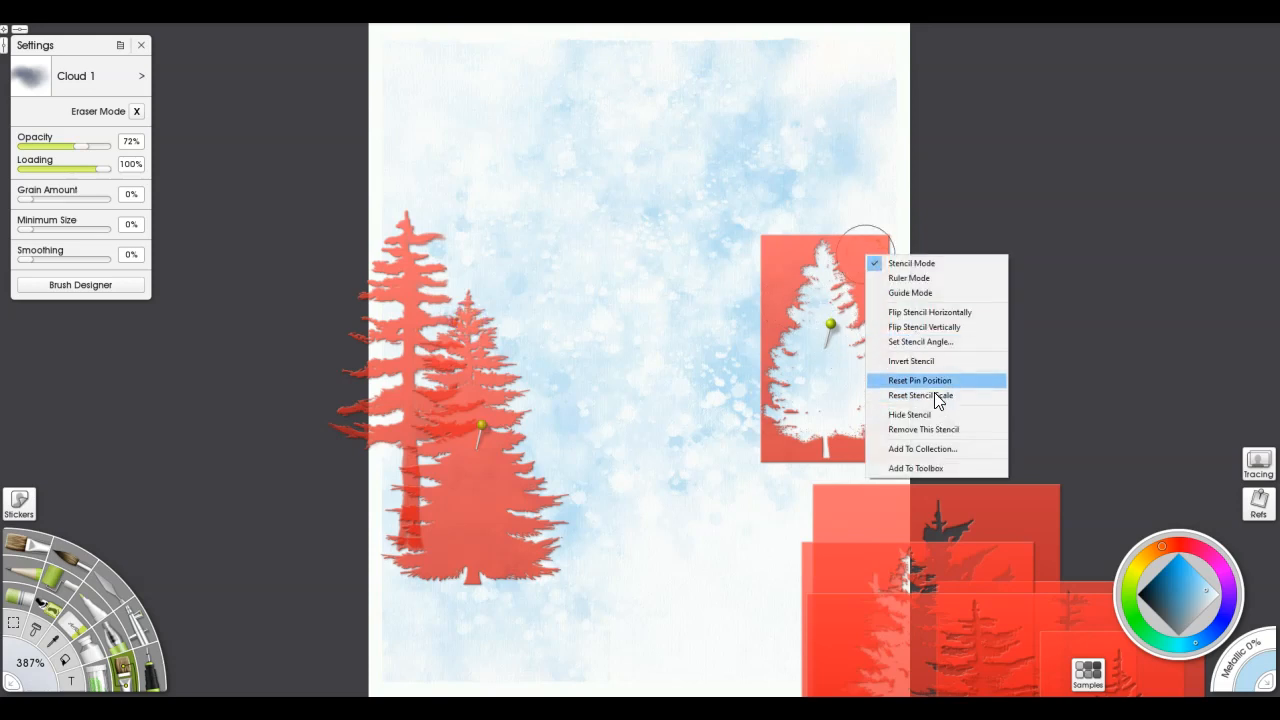
left_click(929, 361)
left_click_drag(819, 388, 769, 529)
Bring in the wispy spruce stencil, invert it, and position it behind the small fir near the painting's right edge
left_click_drag(845, 635, 609, 74)
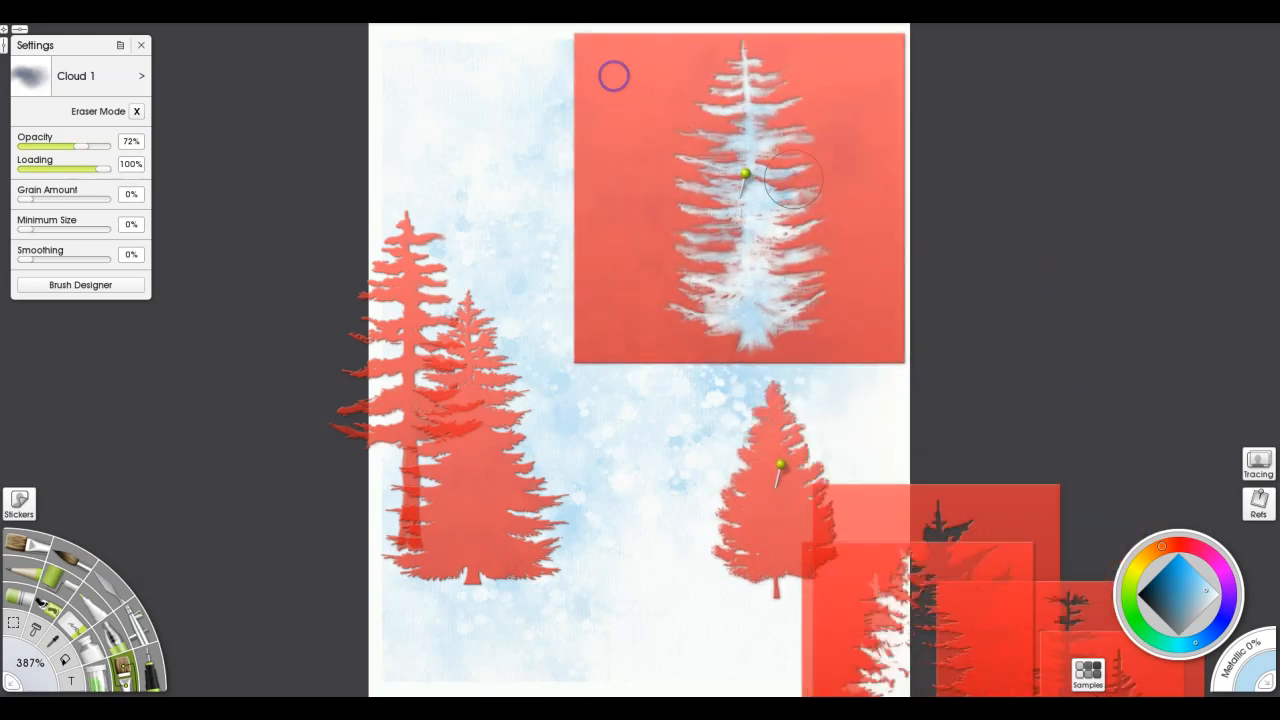
right_click(863, 197)
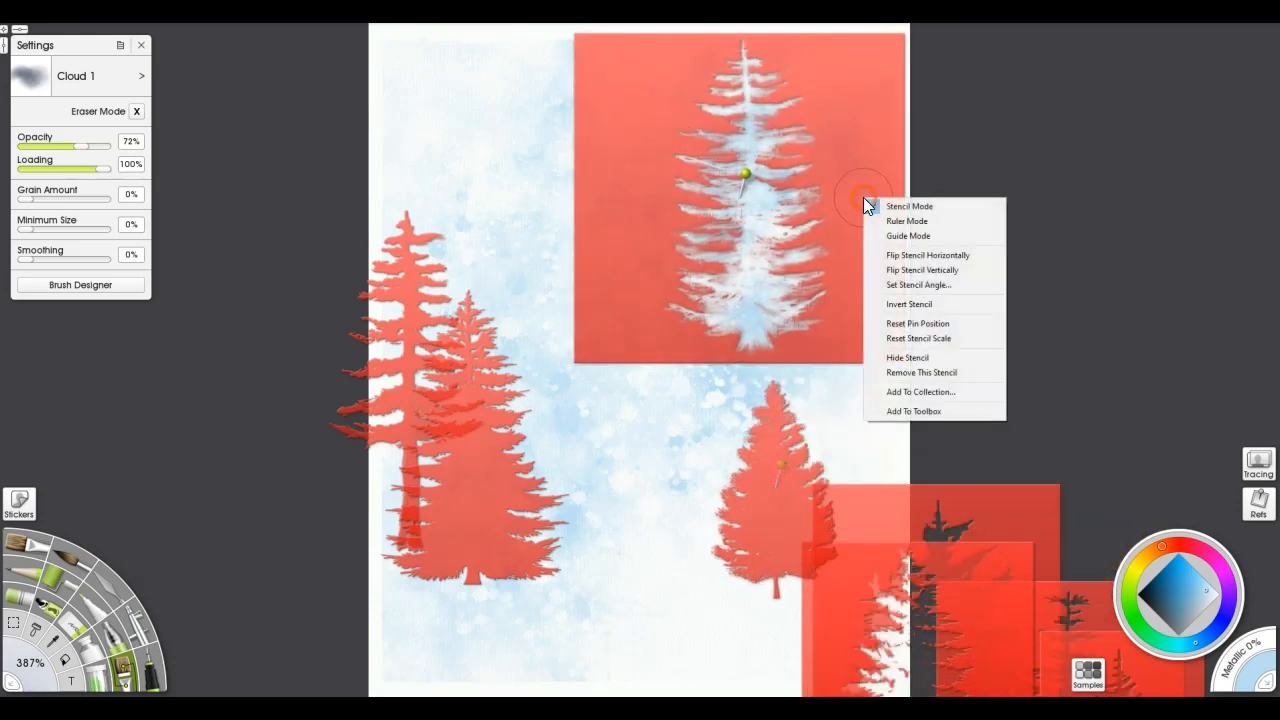
left_click(911, 305)
mouse_move(759, 298)
left_mouse_down()
mouse_move(863, 486)
mouse_move(849, 500)
mouse_move(852, 480)
left_mouse_up()
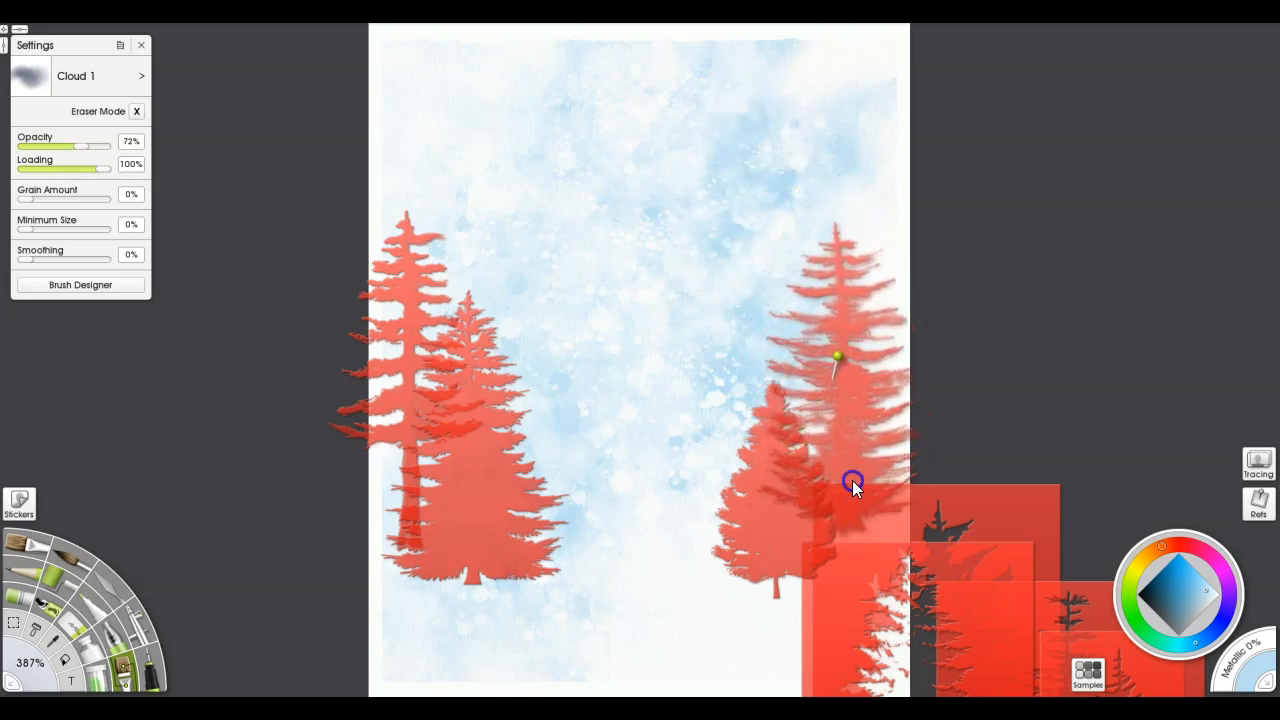
Add another dense fir stencil, inverted and flipped horizontally, at the lower left so it overhangs the canvas edge
left_click_drag(869, 594, 633, 345)
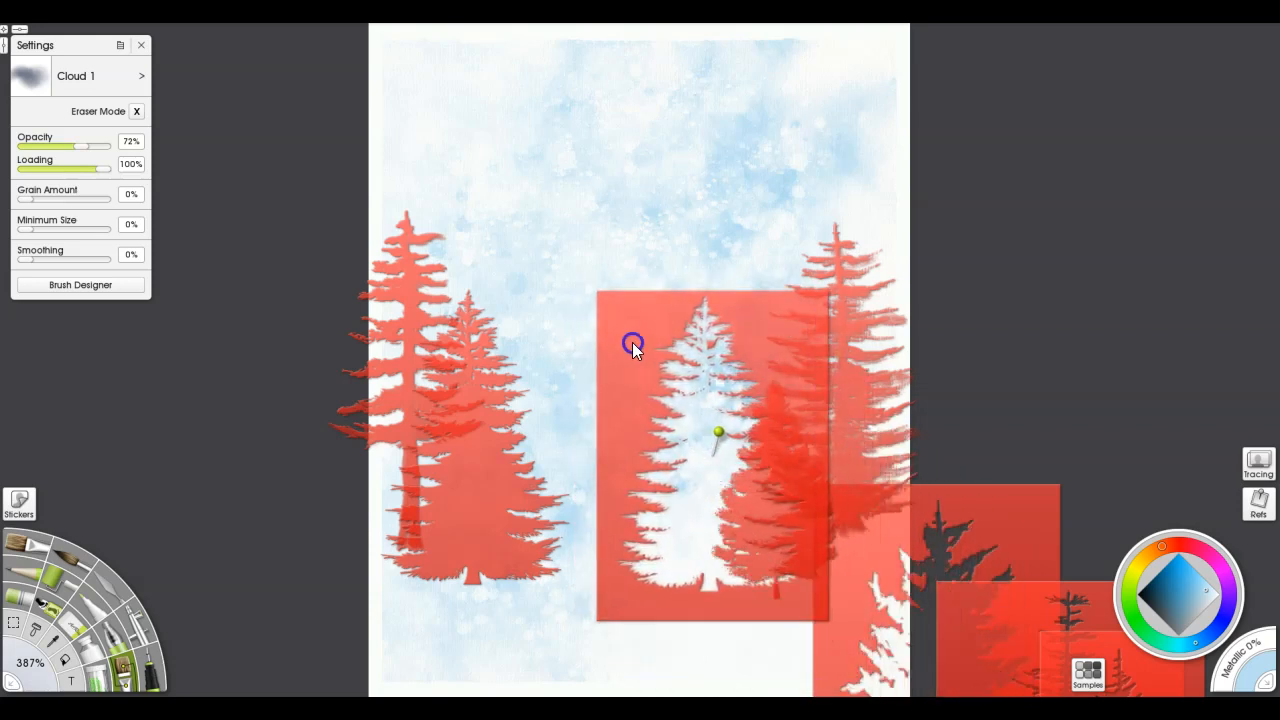
right_click(769, 354)
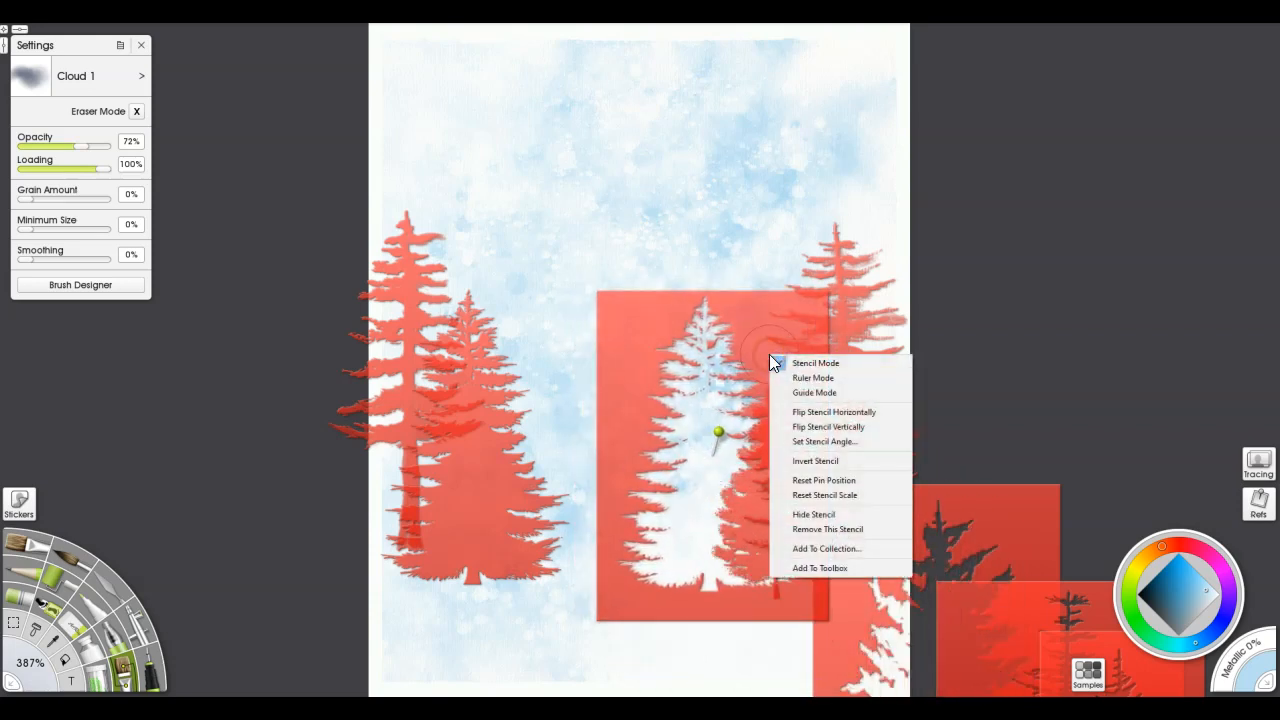
left_click(820, 462)
left_click_drag(702, 518, 420, 567)
right_click(418, 566)
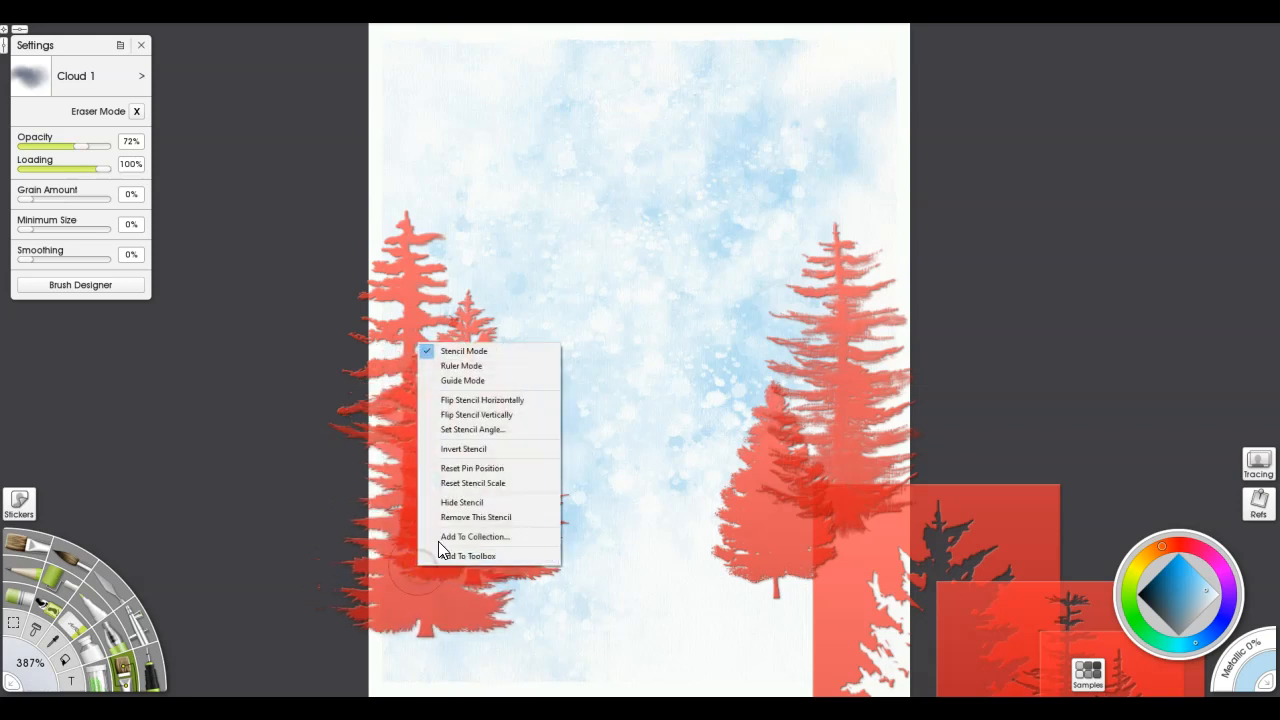
left_click(464, 401)
left_click_drag(441, 579, 404, 606)
Bring in the tree-group stencil with the ground strip, invert it, and place it at the painting's lower right edge
left_click_drag(1005, 522, 873, 352)
right_click(873, 352)
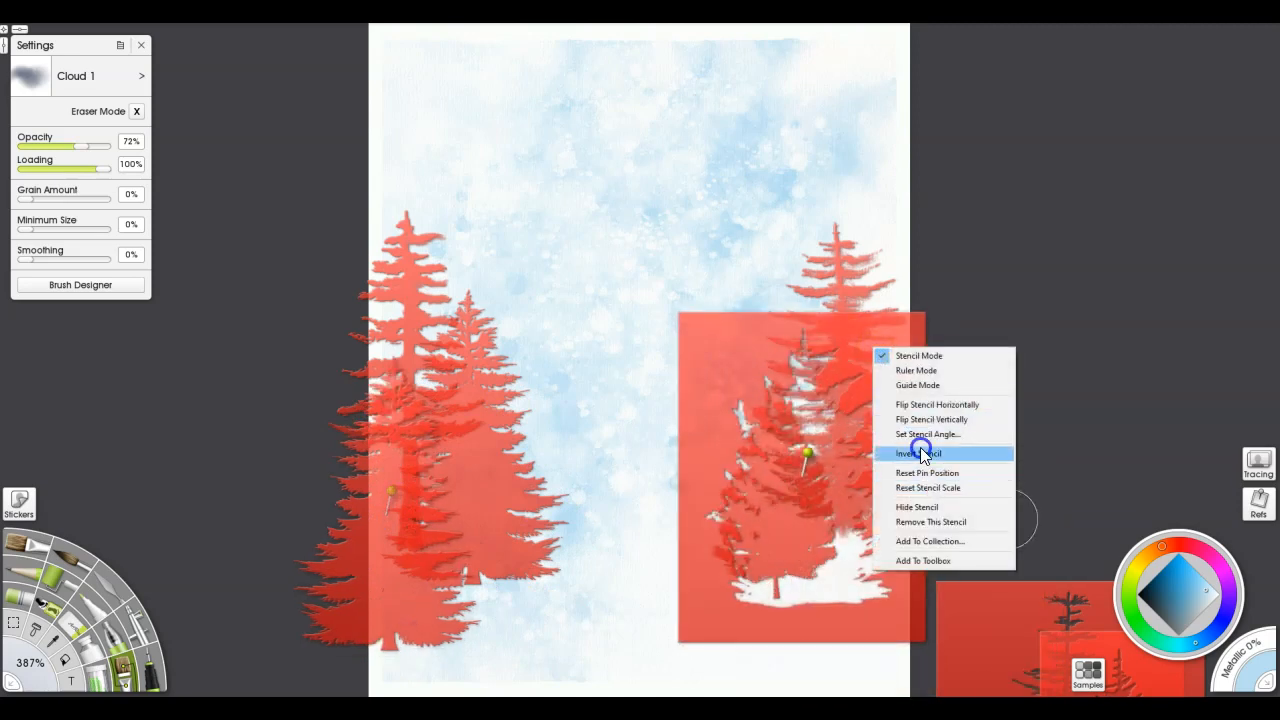
left_click(920, 448)
left_click_drag(805, 537, 871, 523)
Place the tall ragged pine stencil across the canvas's right edge above the tree group and invert it
left_click_drag(963, 620, 975, 223)
right_click(975, 252)
left_click(1009, 359)
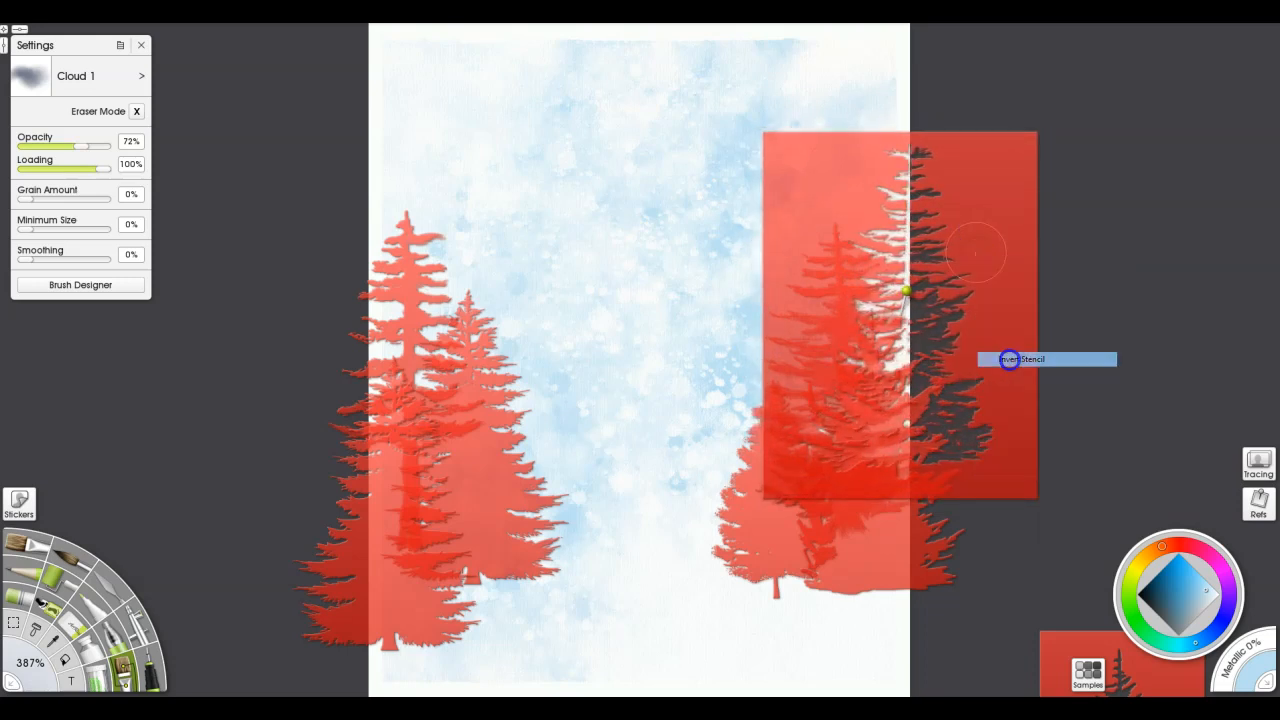
Pull the last fir stencil out beside the canvas and remove it
left_click_drag(1070, 640, 1063, 217)
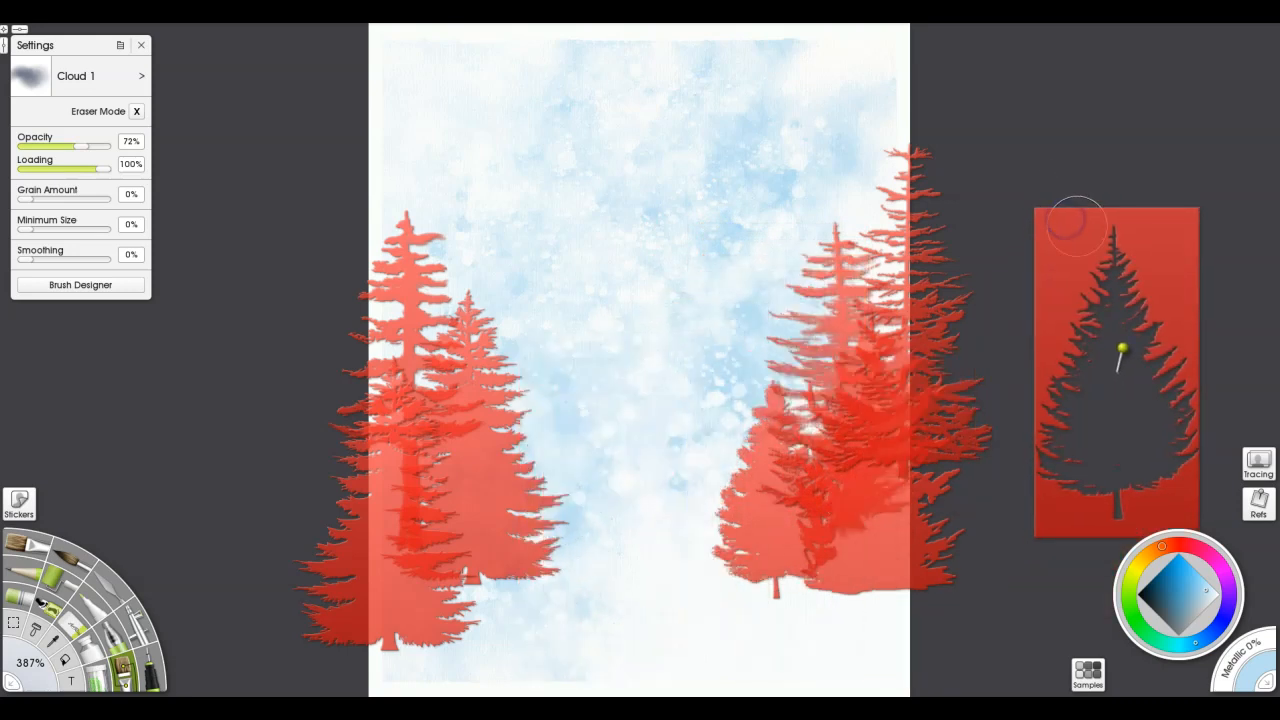
right_click(1075, 225)
left_click(1105, 403)
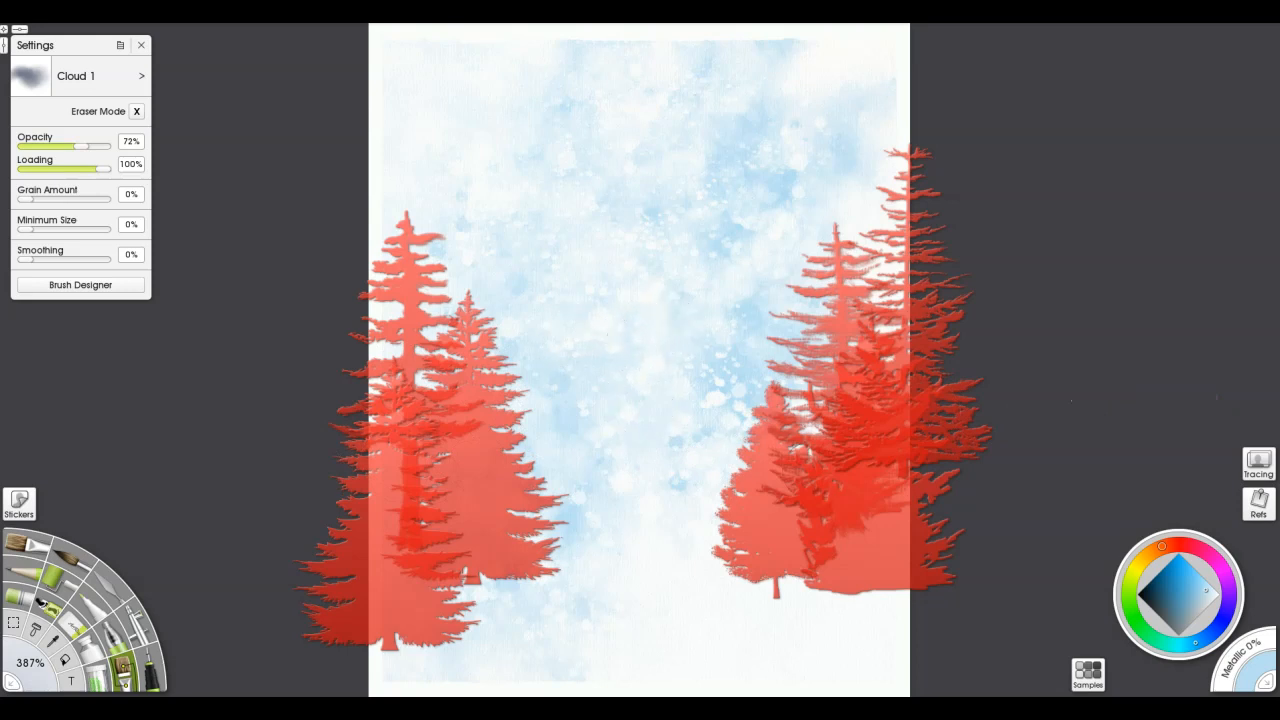
Hide all the tree stencils
left_click(91, 15)
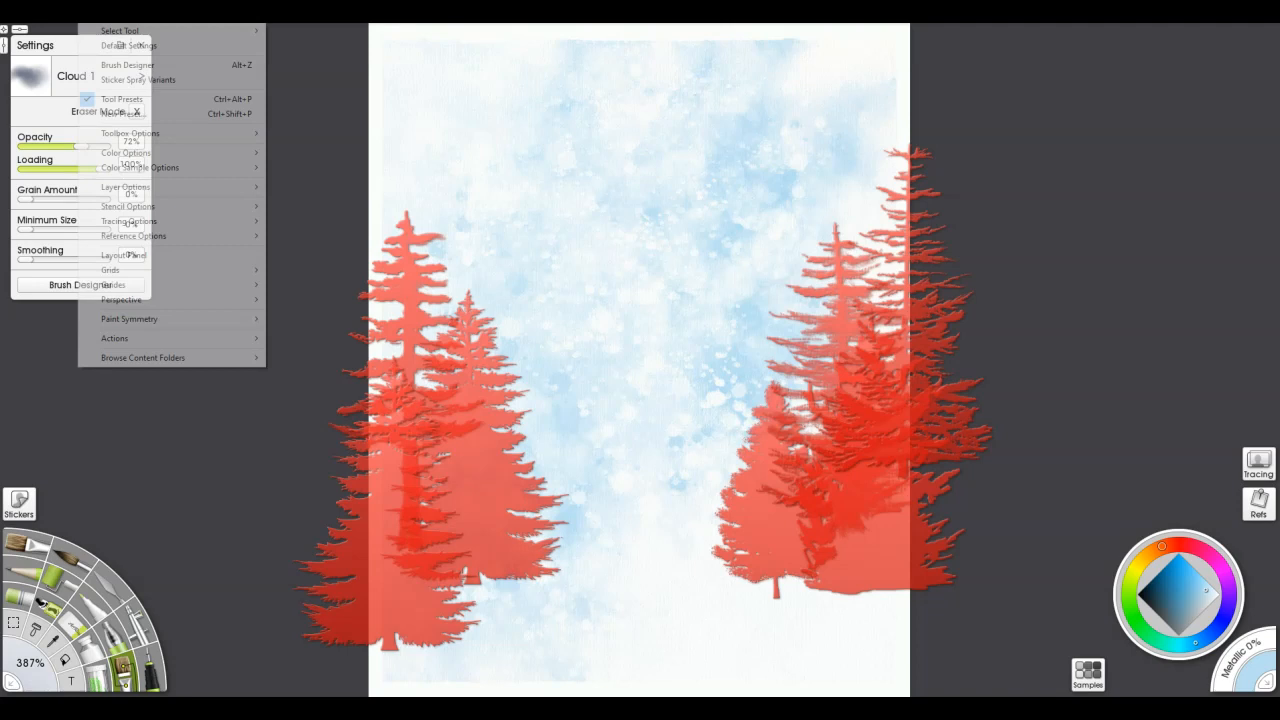
mouse_move(139, 205)
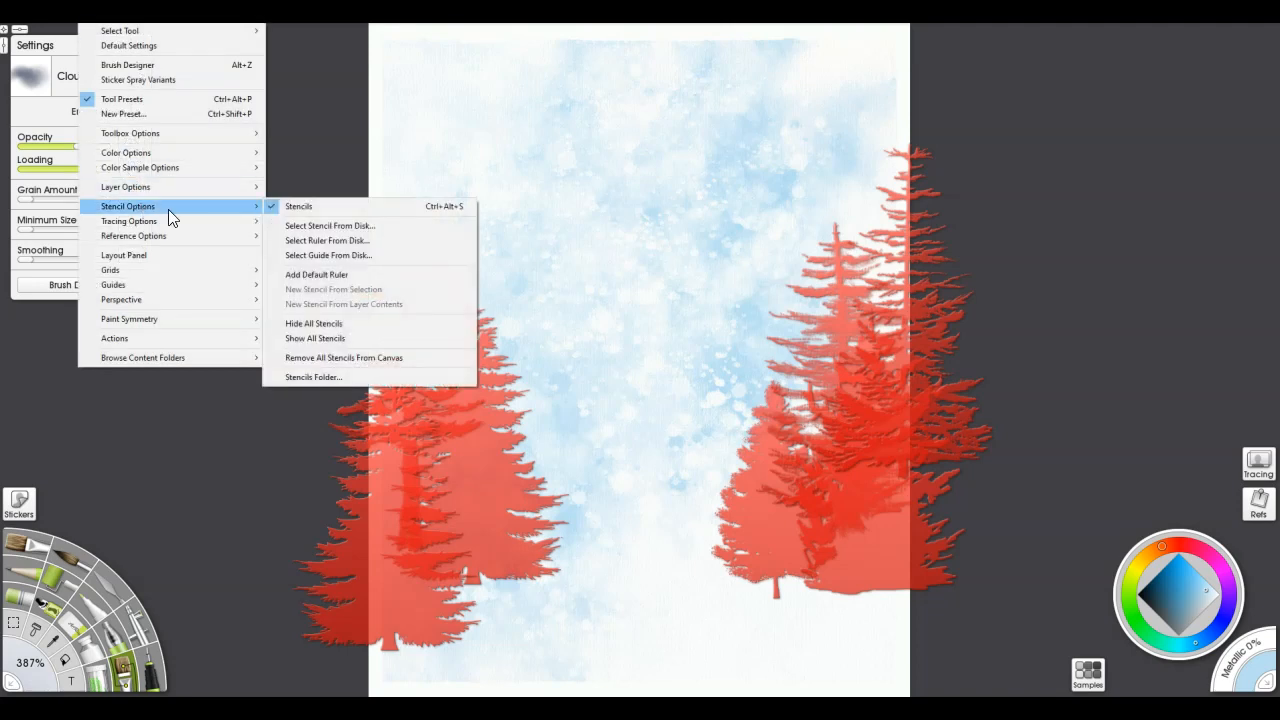
left_click(317, 324)
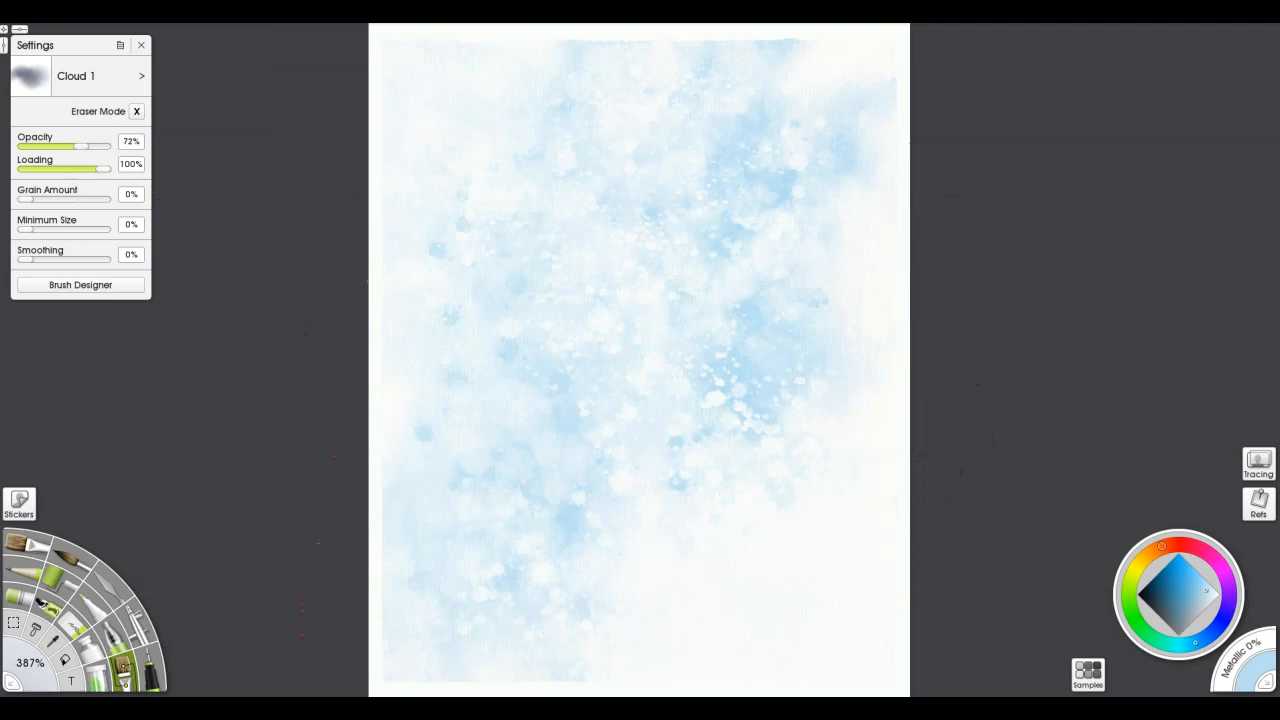
Check the layer list for the active layer and put the list away
key("l")
left_click_drag(1157, 125, 1011, 71)
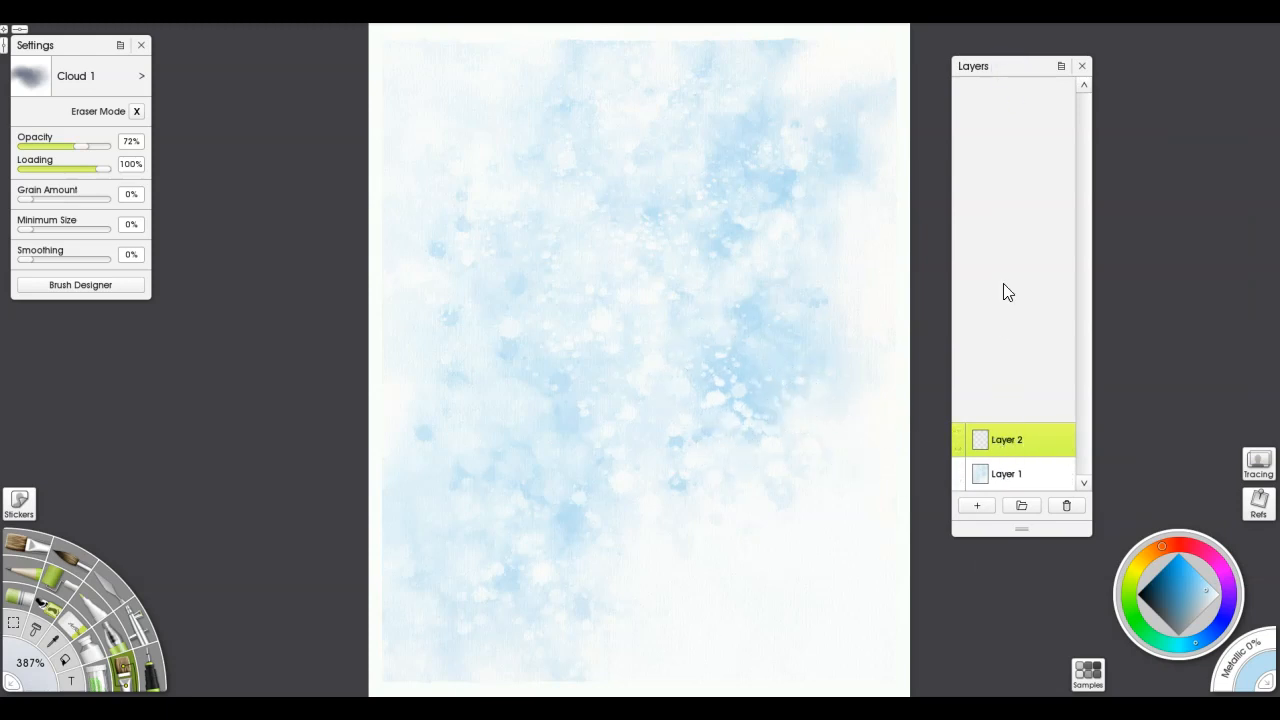
left_click_drag(1020, 71, 1279, 76)
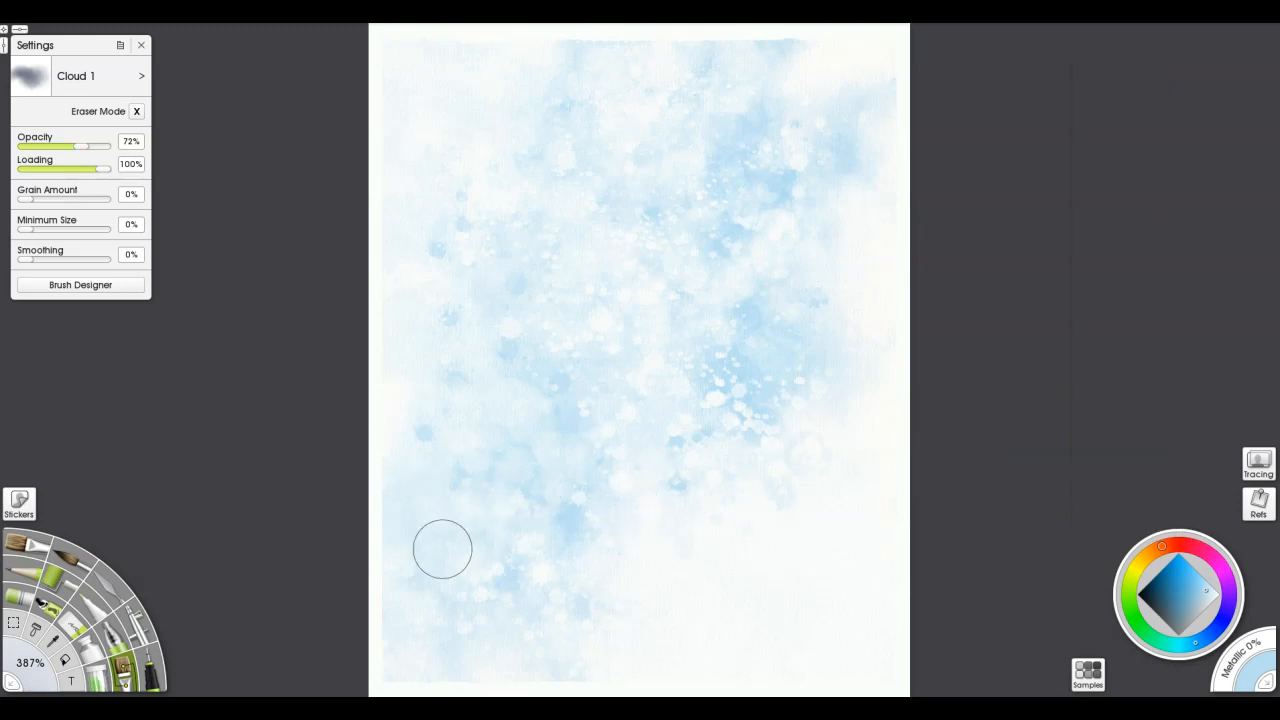
Flood-fill the whole of Layer 2 with solid white at 100% opacity
left_click(65, 660)
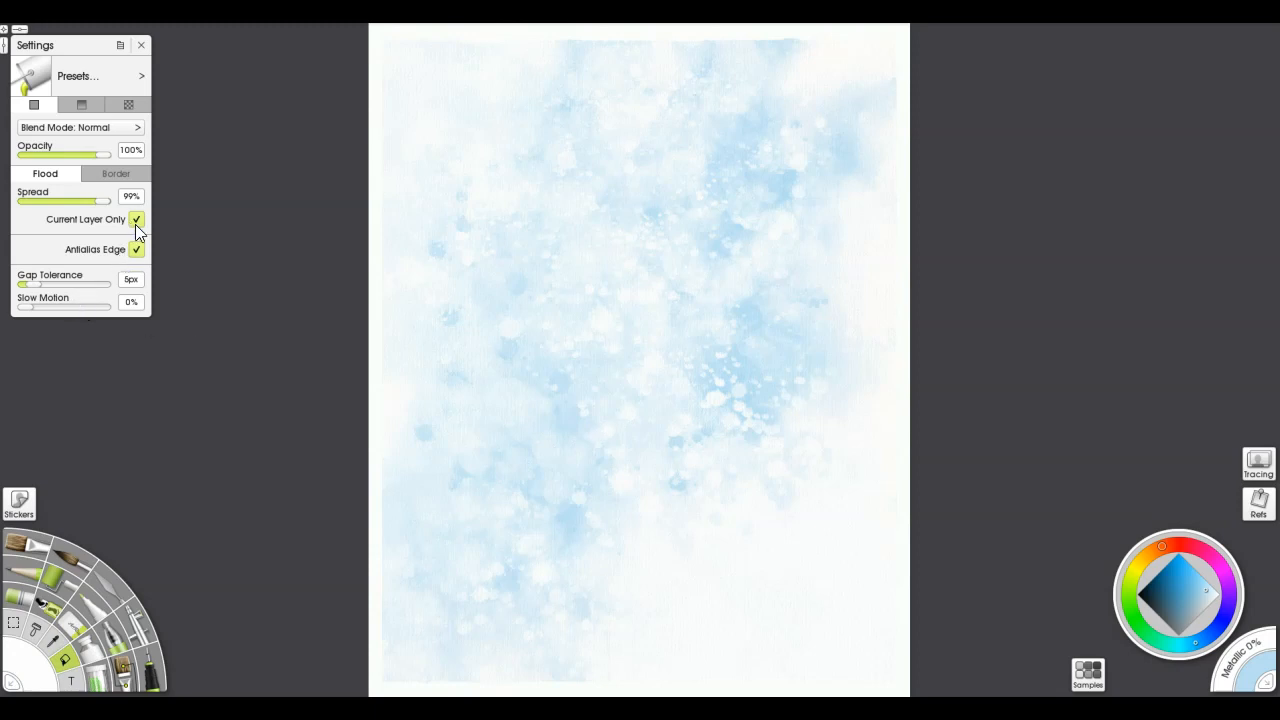
left_click(619, 259)
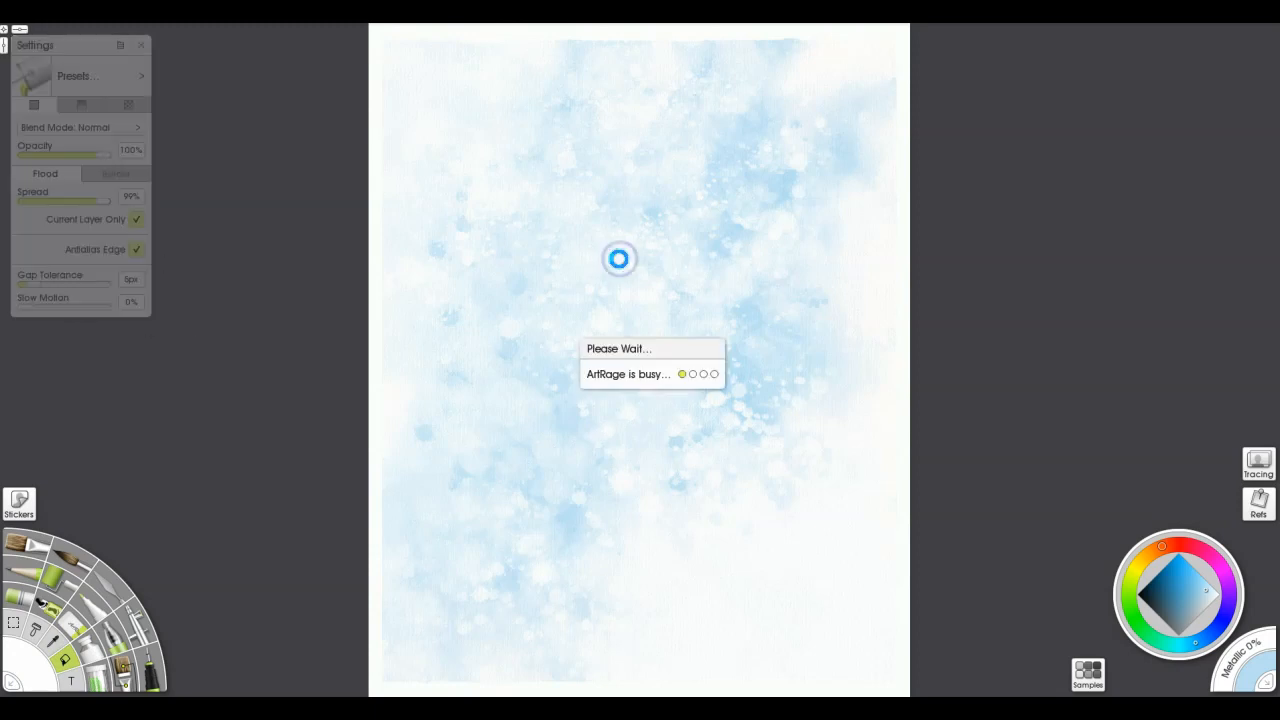
left_click(618, 258)
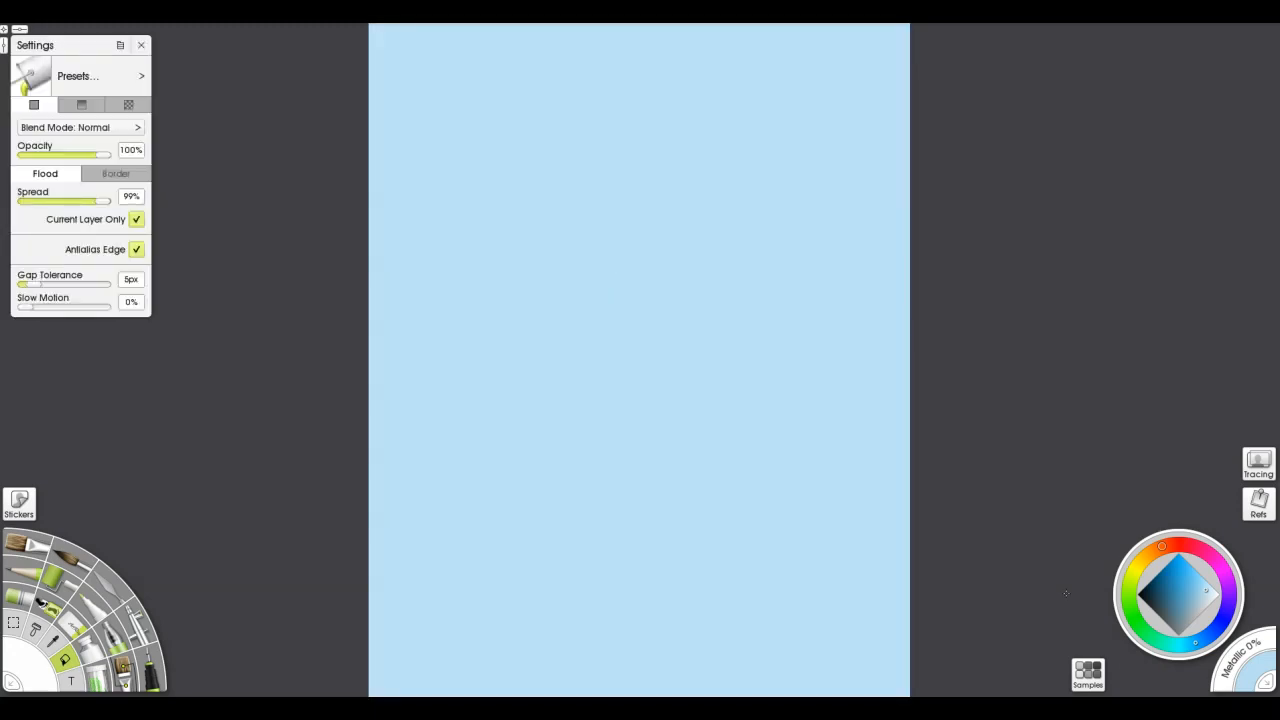
left_click(715, 413)
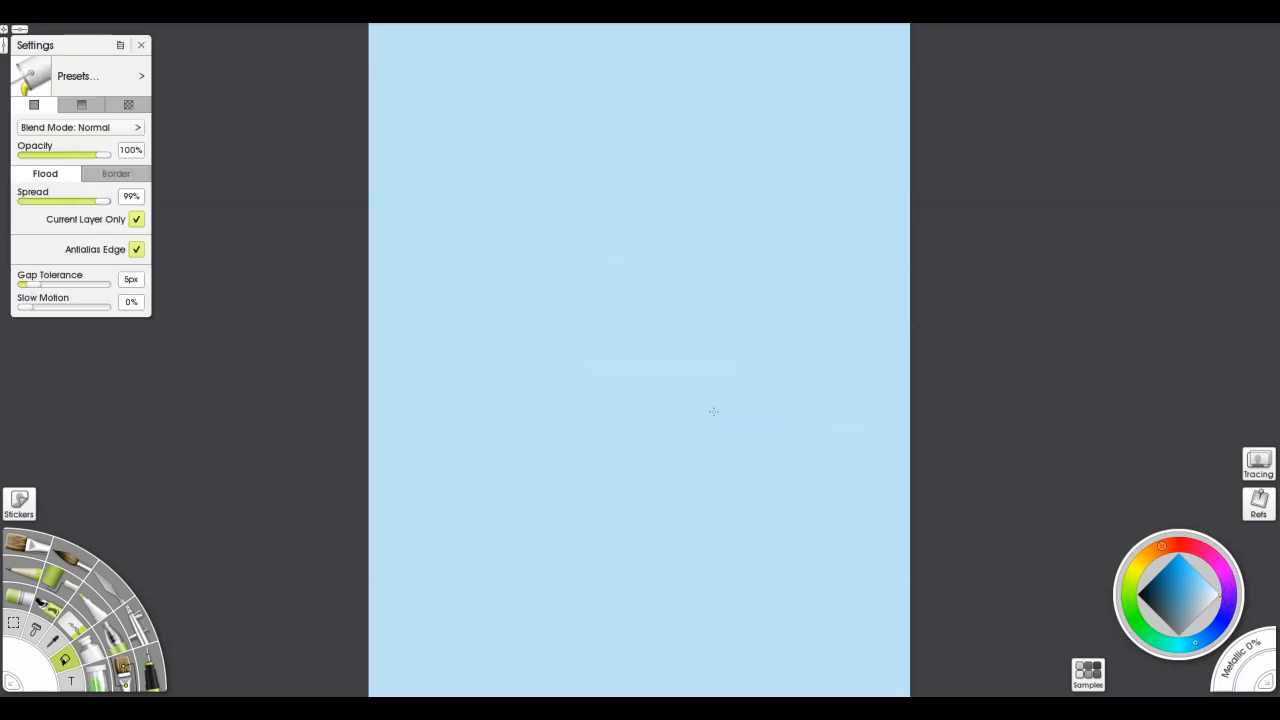
key("ctrl+z")
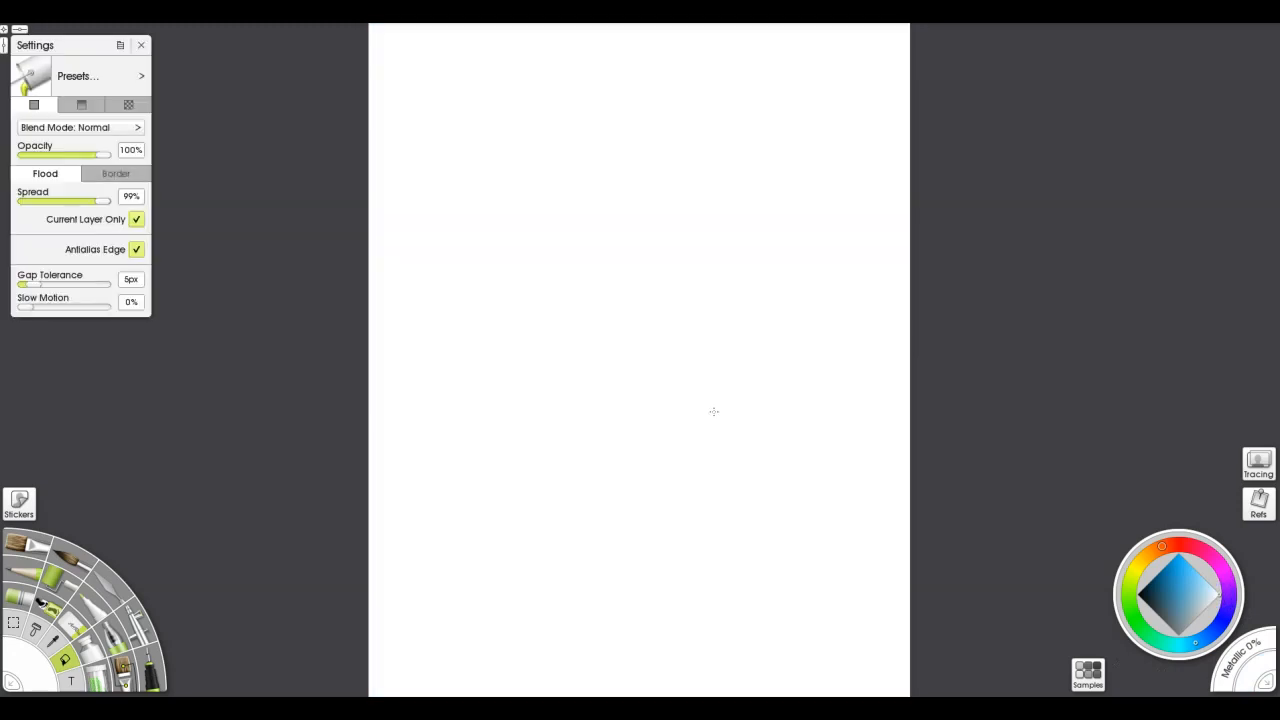
Show all the hidden tree stencils over the white layer
left_click(92, 14)
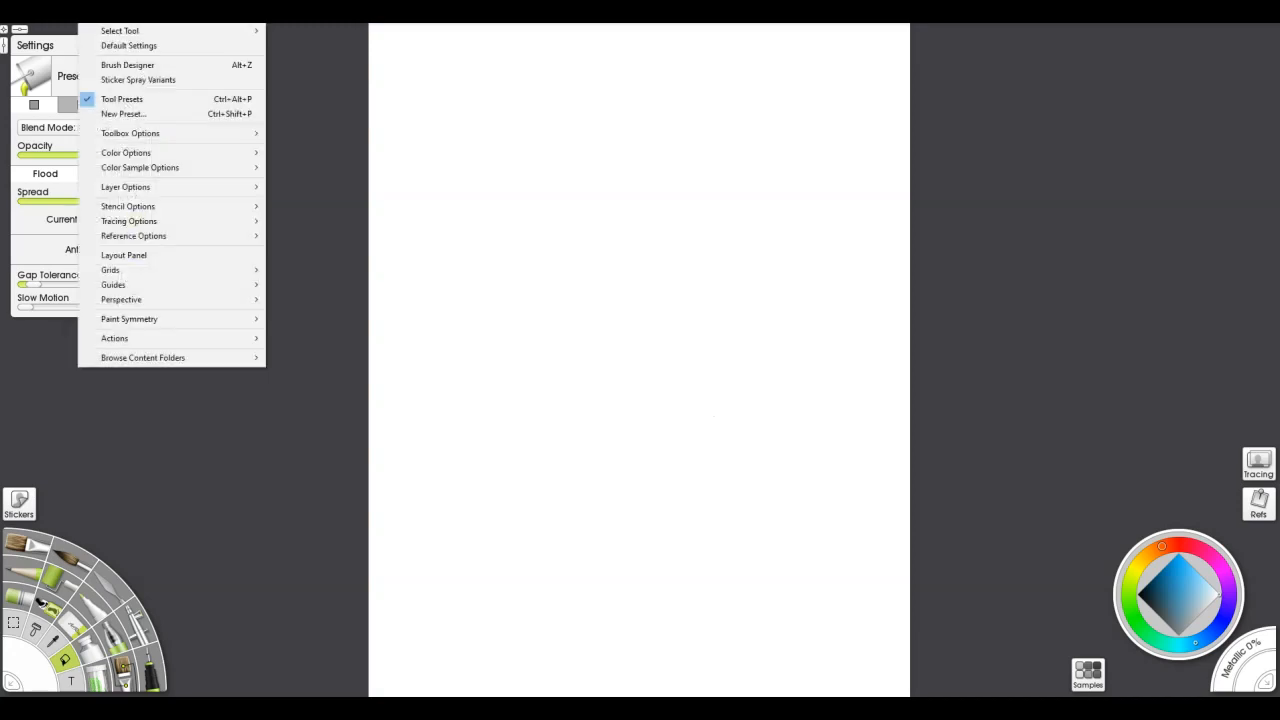
mouse_move(195, 210)
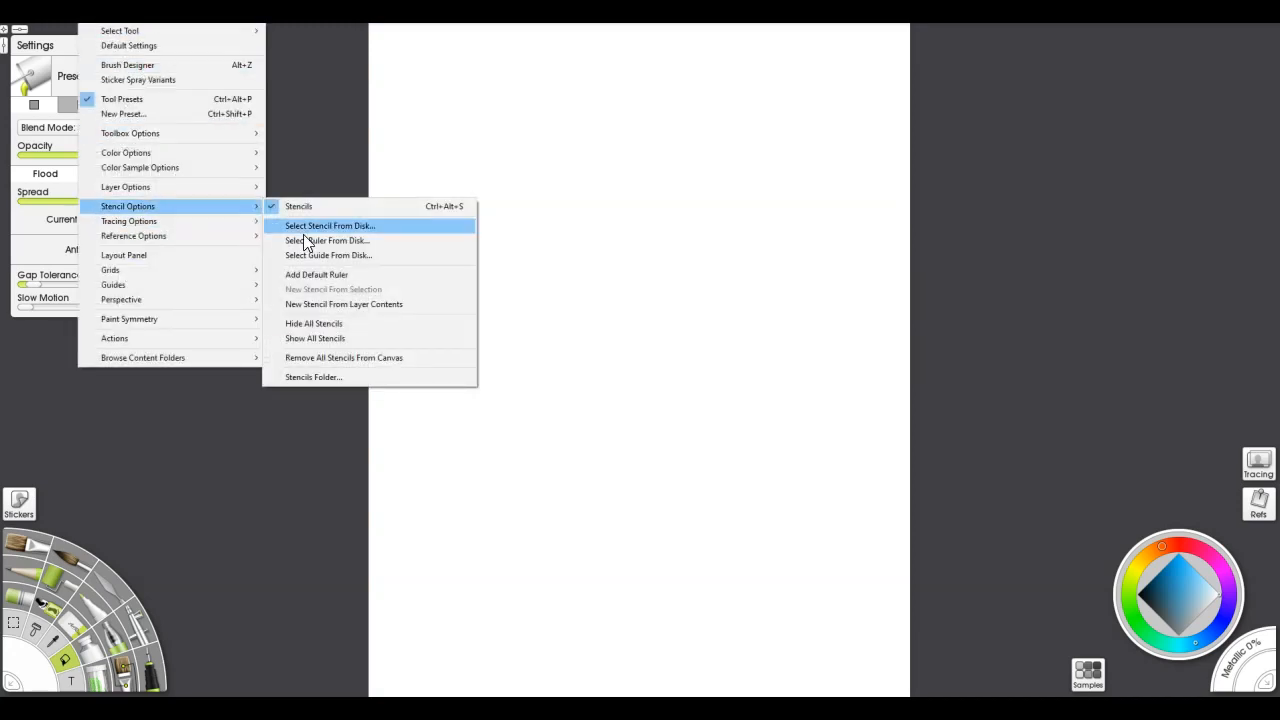
left_click(327, 340)
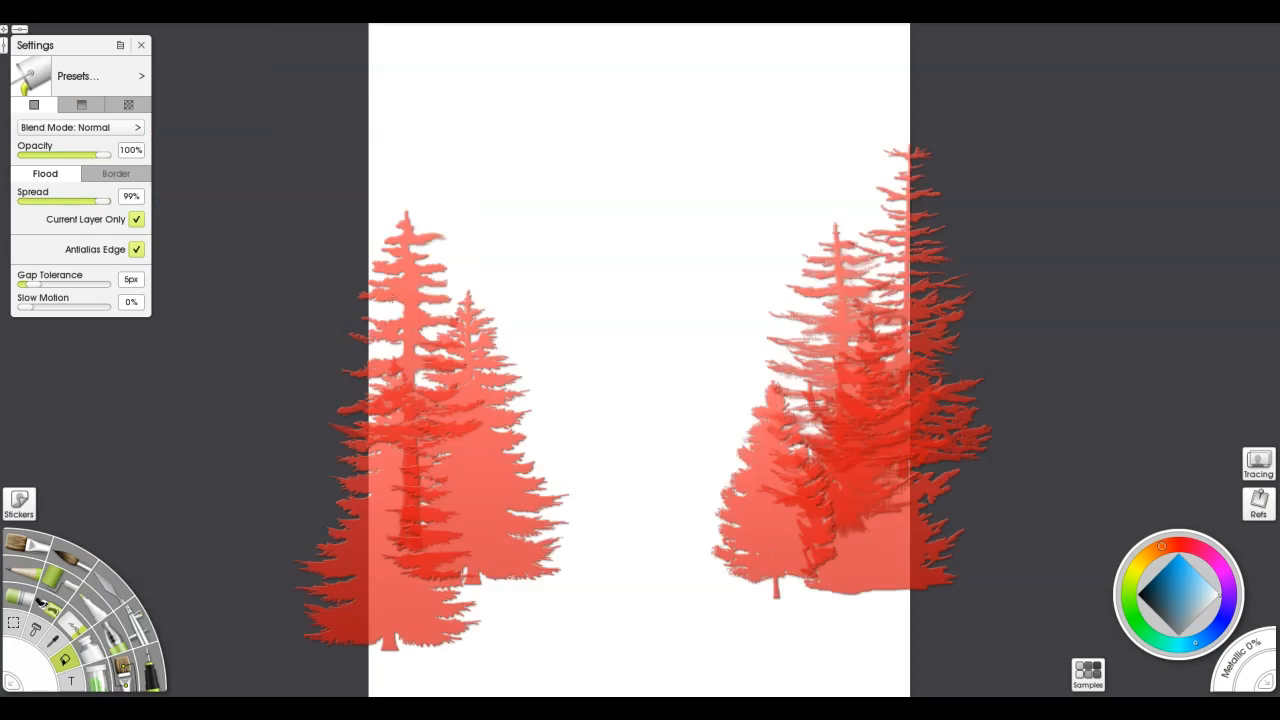
Erase the white on Layer 2 everywhere around the tree stencils with Instant Erase at 100% pressure
key("e")
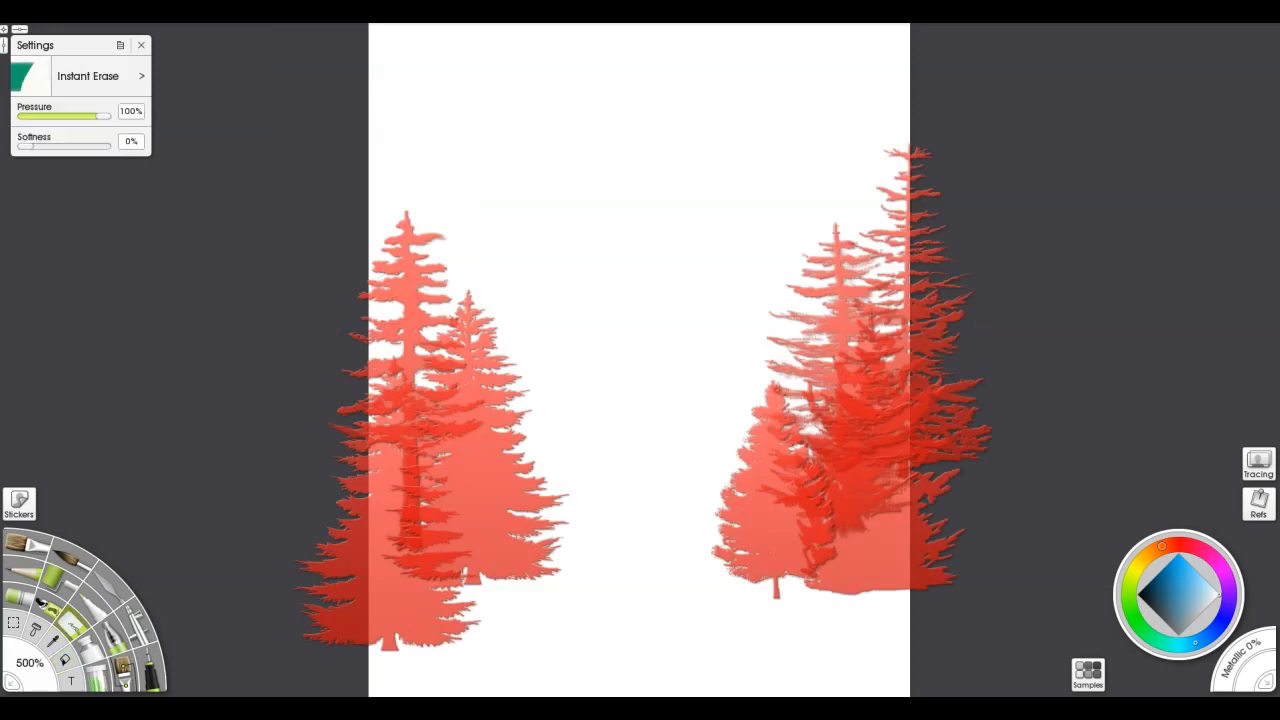
mouse_move(348, 45)
left_mouse_down()
mouse_move(988, 46)
mouse_move(574, 31)
mouse_move(596, 64)
mouse_move(677, 106)
mouse_move(503, 134)
mouse_move(894, 163)
mouse_move(633, 210)
mouse_move(686, 200)
mouse_move(969, 271)
mouse_move(311, 251)
left_mouse_up()
mouse_move(1027, 307)
left_mouse_down()
mouse_move(329, 297)
mouse_move(1020, 331)
mouse_move(389, 349)
mouse_move(658, 366)
mouse_move(815, 410)
mouse_move(313, 393)
mouse_move(833, 436)
mouse_move(777, 466)
mouse_move(389, 503)
mouse_move(969, 517)
mouse_move(393, 567)
mouse_move(937, 591)
mouse_move(566, 589)
mouse_move(520, 614)
mouse_move(853, 637)
mouse_move(609, 680)
mouse_move(746, 700)
left_mouse_up()
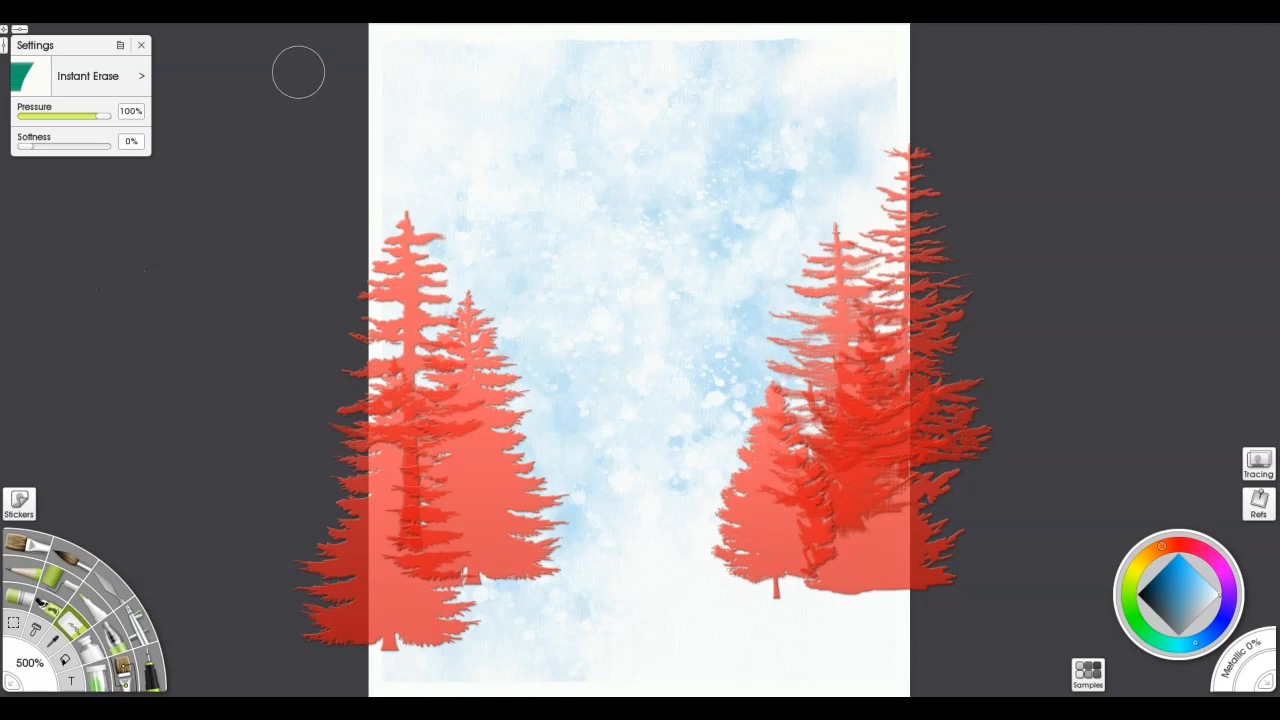
Hide all the tree stencils from the canvas
left_click(92, 15)
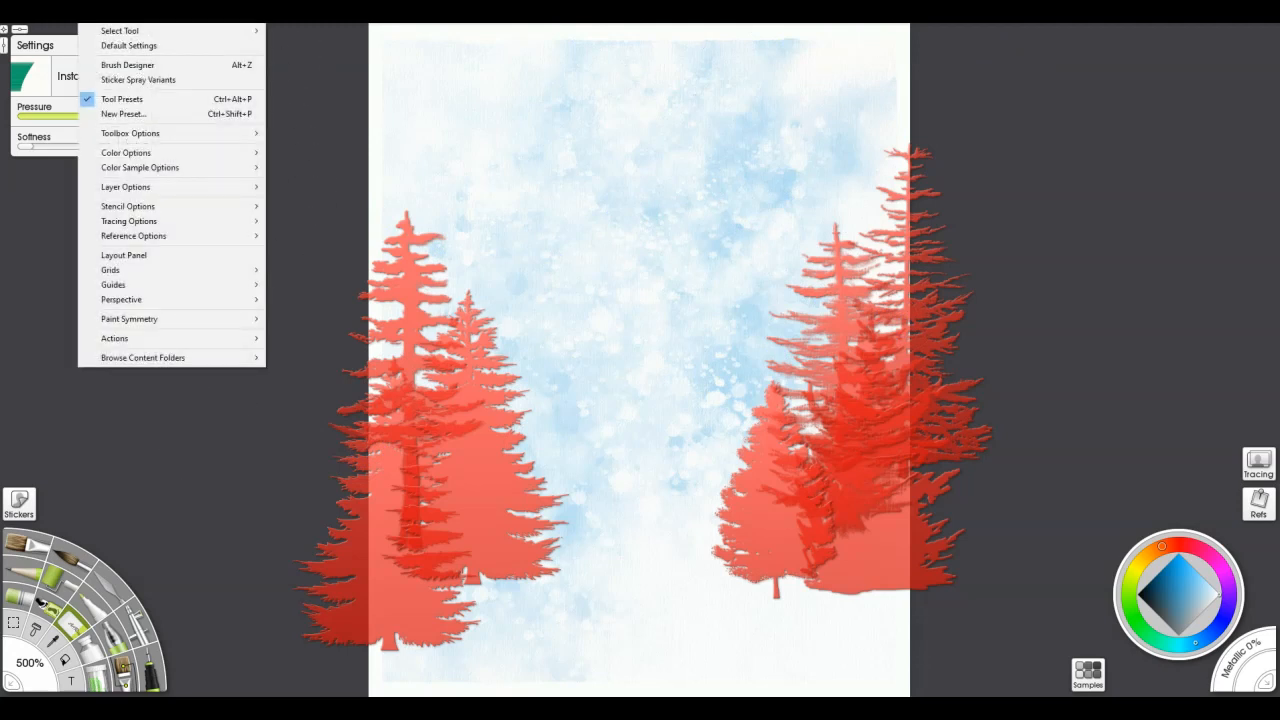
mouse_move(146, 214)
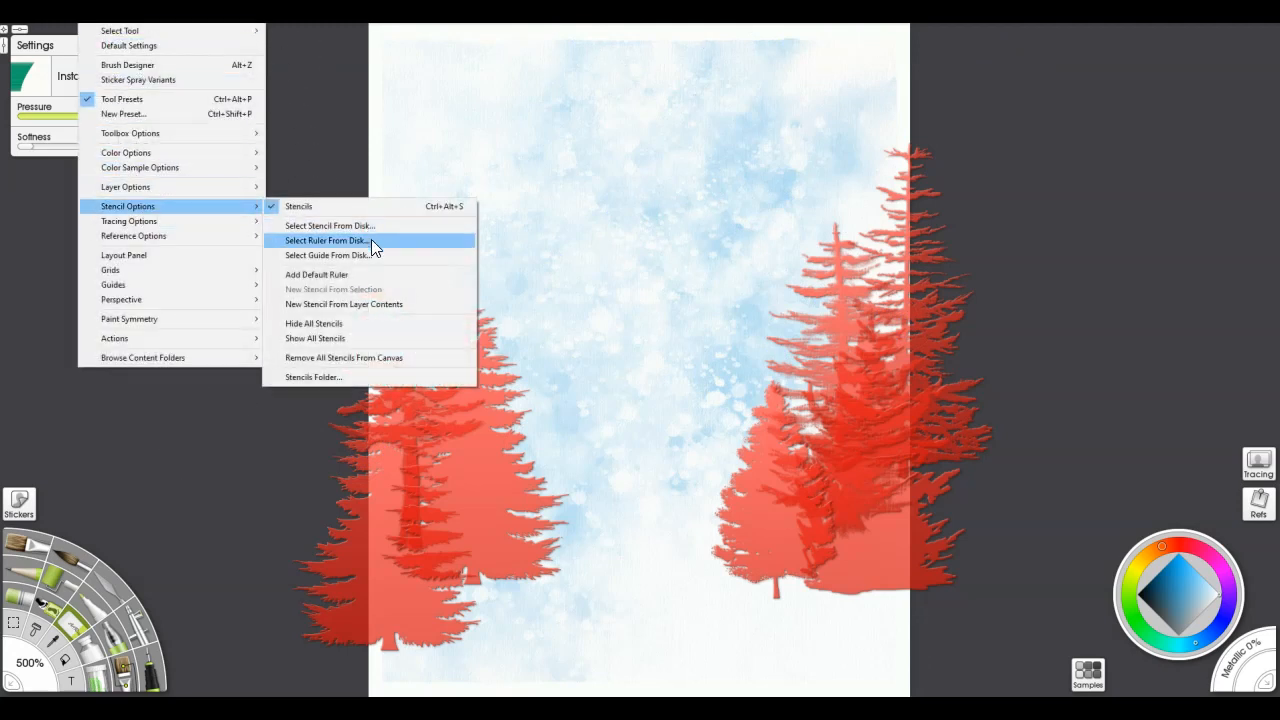
left_click(355, 323)
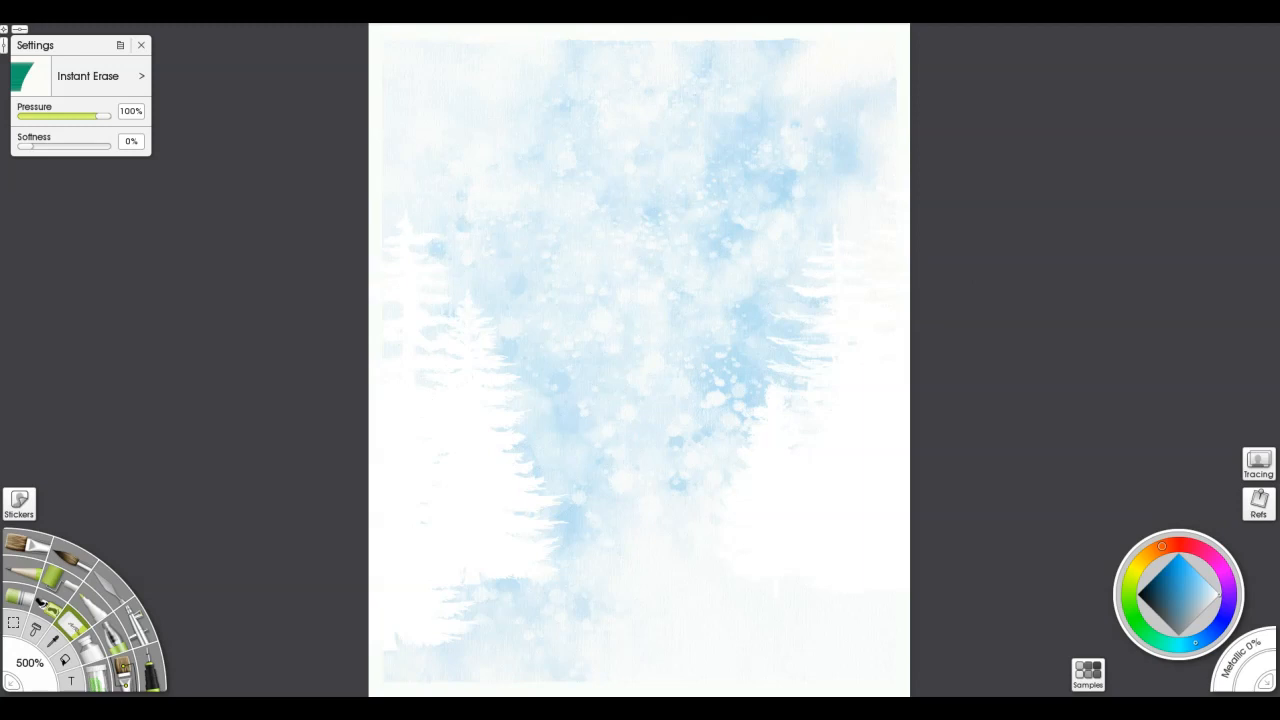
Duplicate Layer 1 and set the copy's blend mode to Multiply
left_click_drag(1274, 142, 1036, 76)
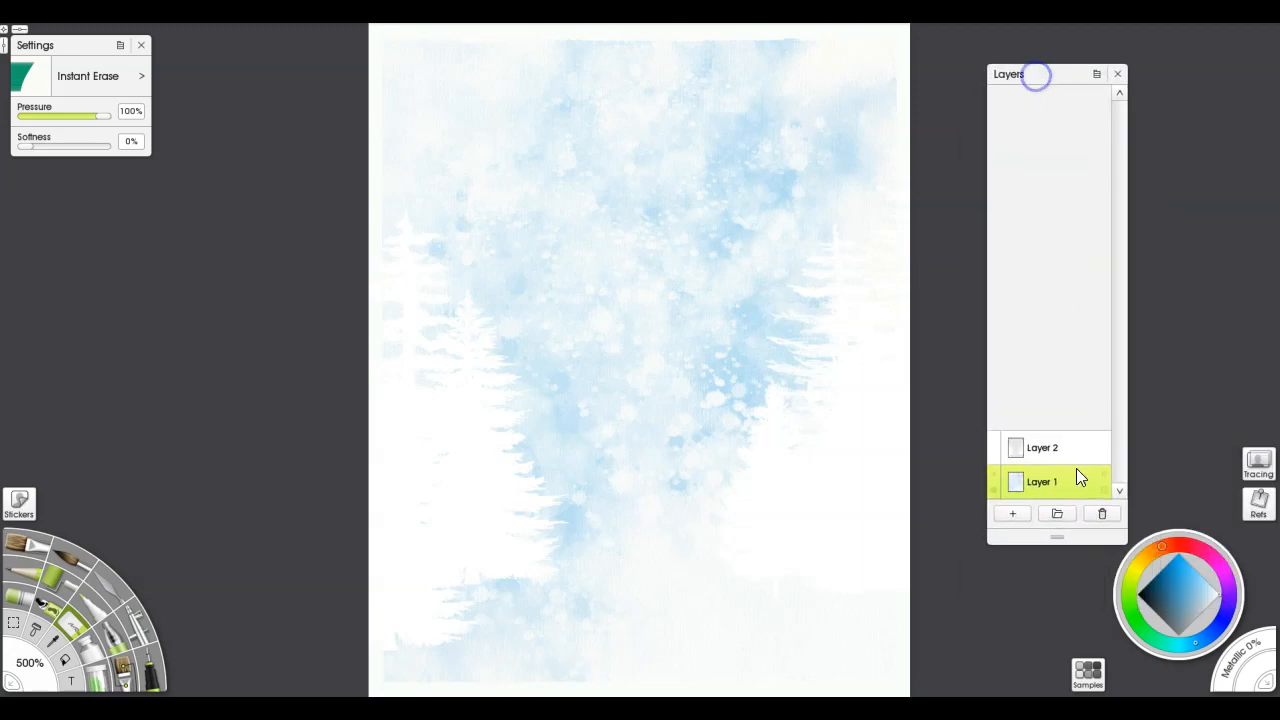
left_click(1104, 490)
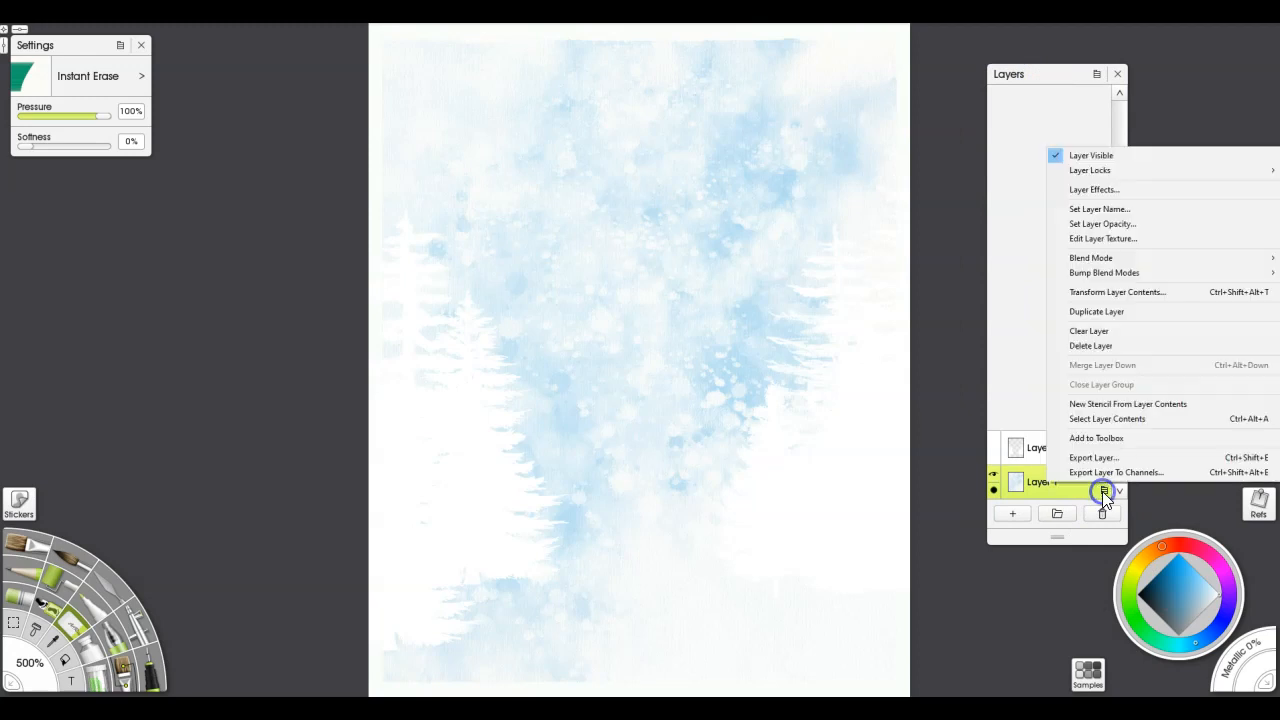
left_click(1112, 313)
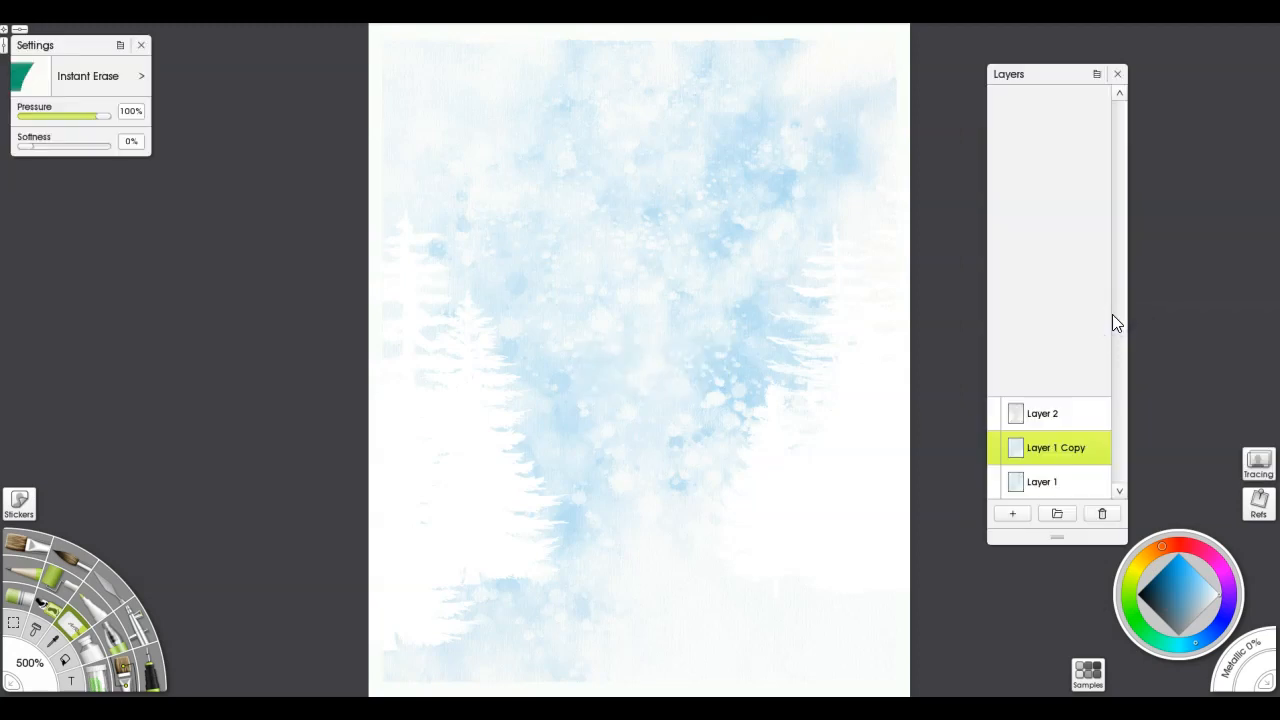
left_click(1104, 455)
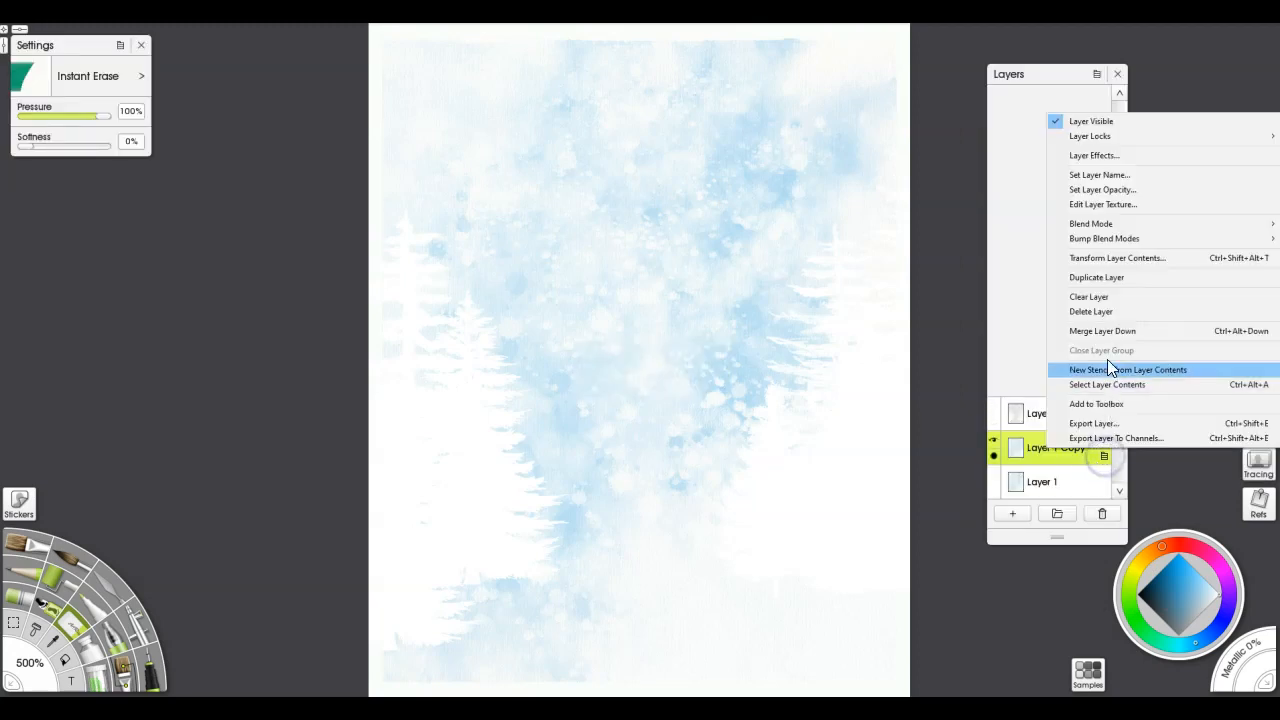
mouse_move(1112, 223)
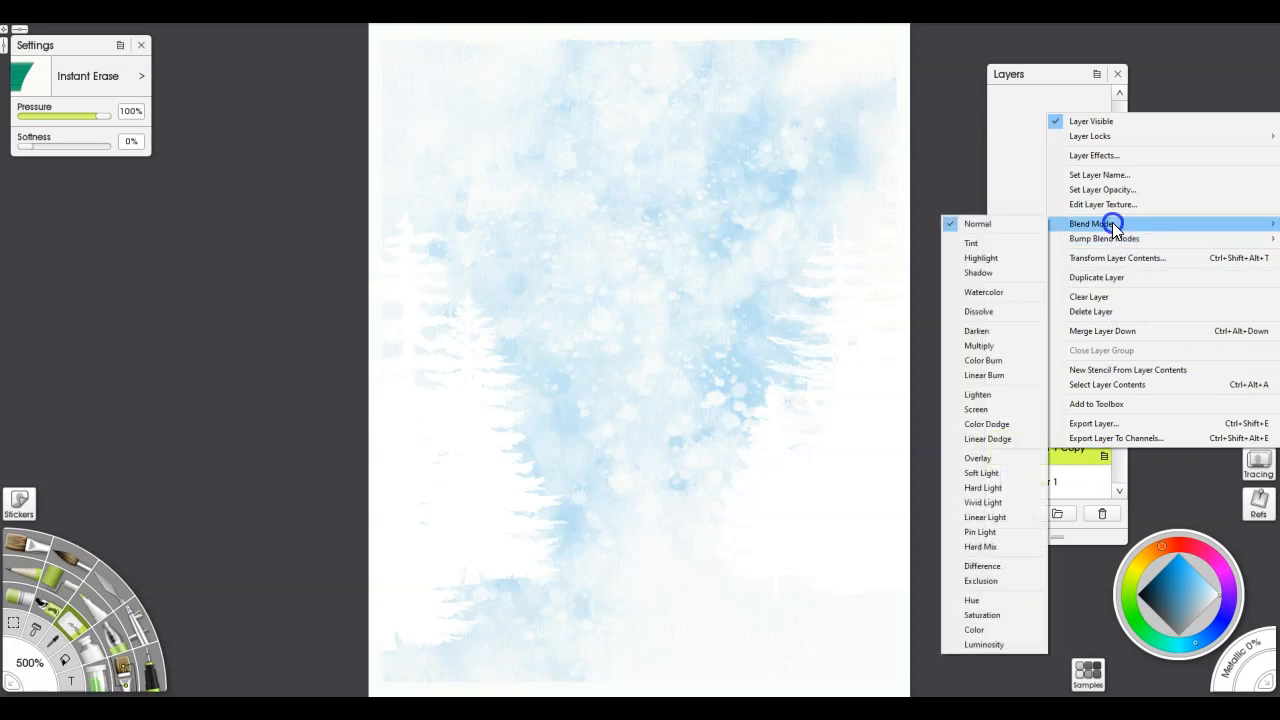
left_click(987, 349)
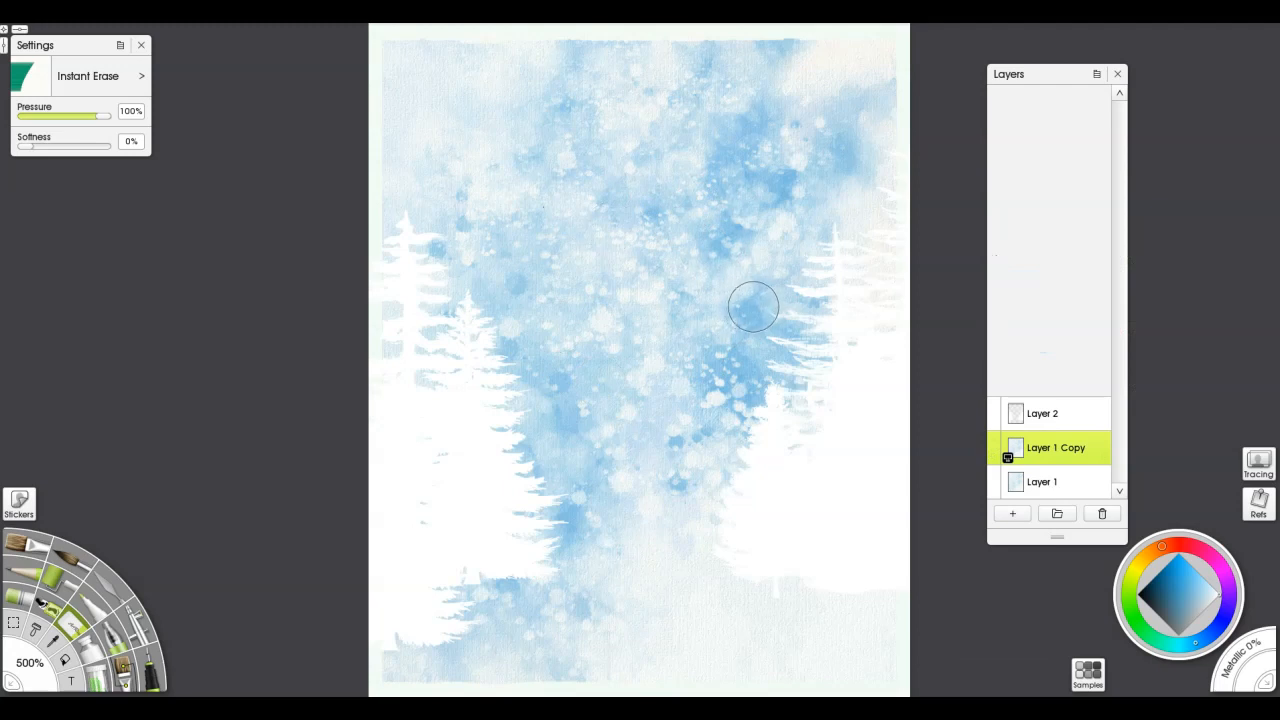
Transform Layer 2 to shift the white trees slightly upward, leaving more room for the foreground
left_click(1046, 416)
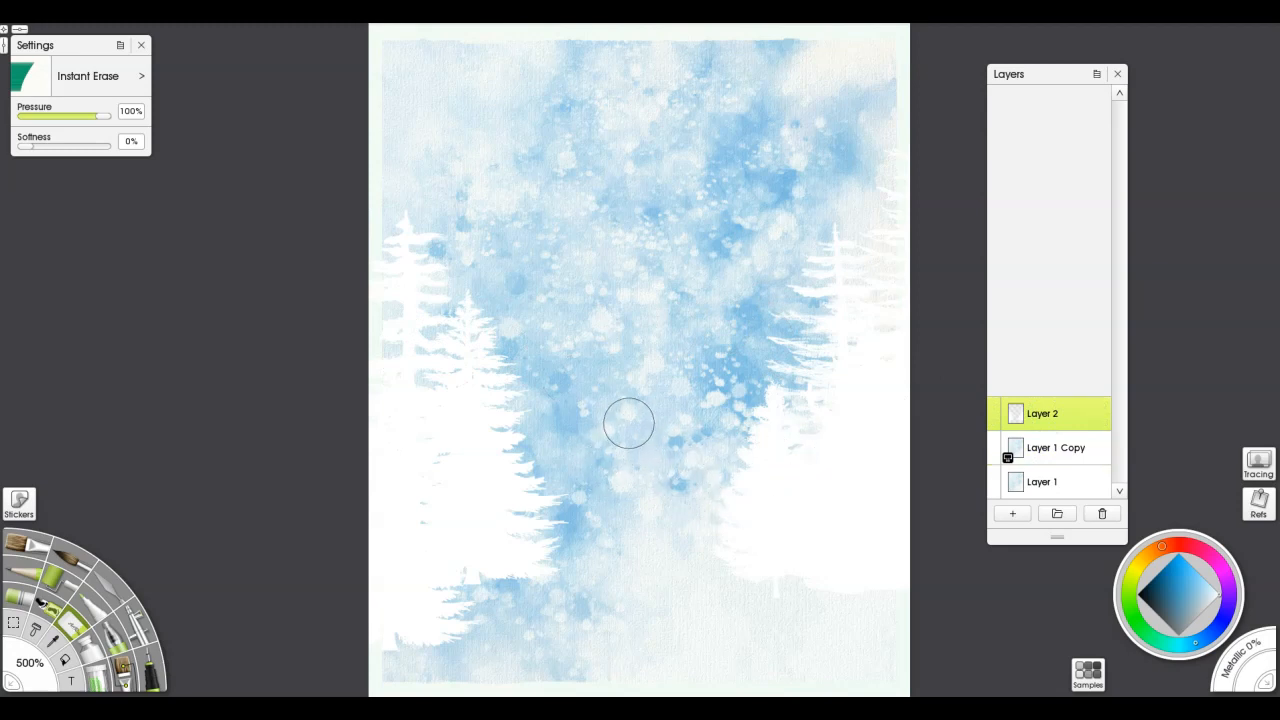
key("ctrl+t")
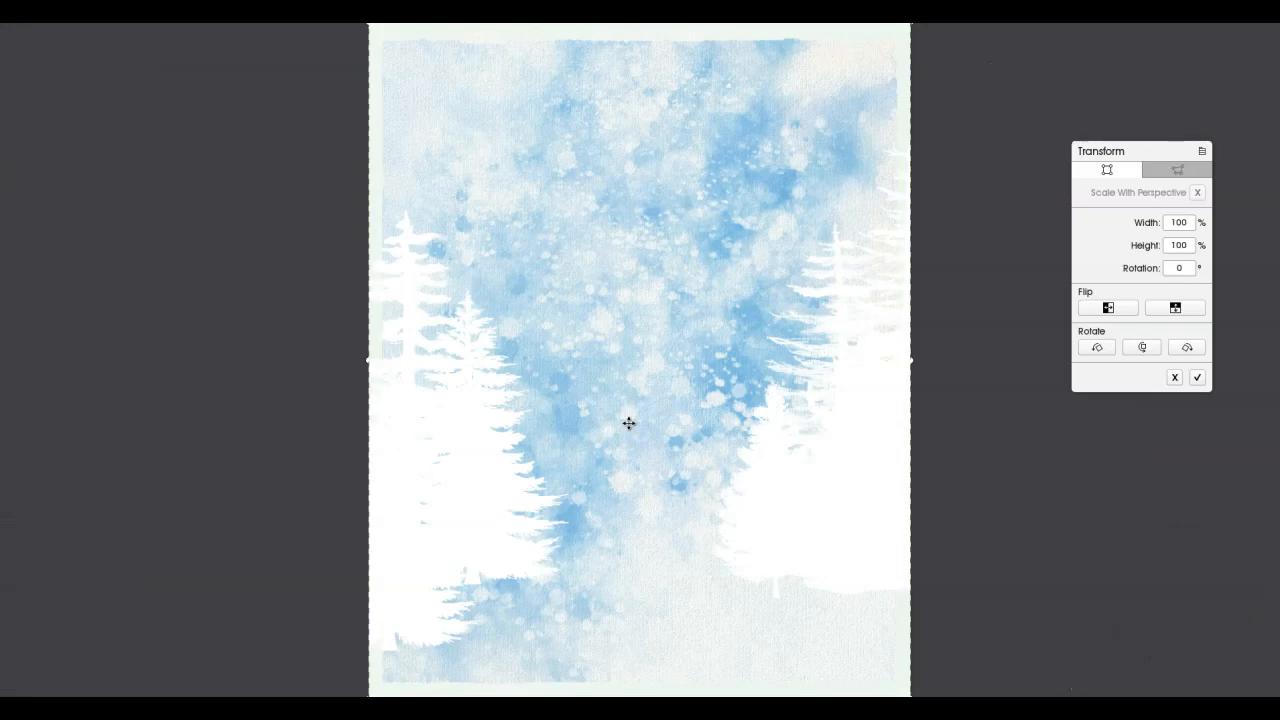
left_click_drag(694, 400, 688, 371)
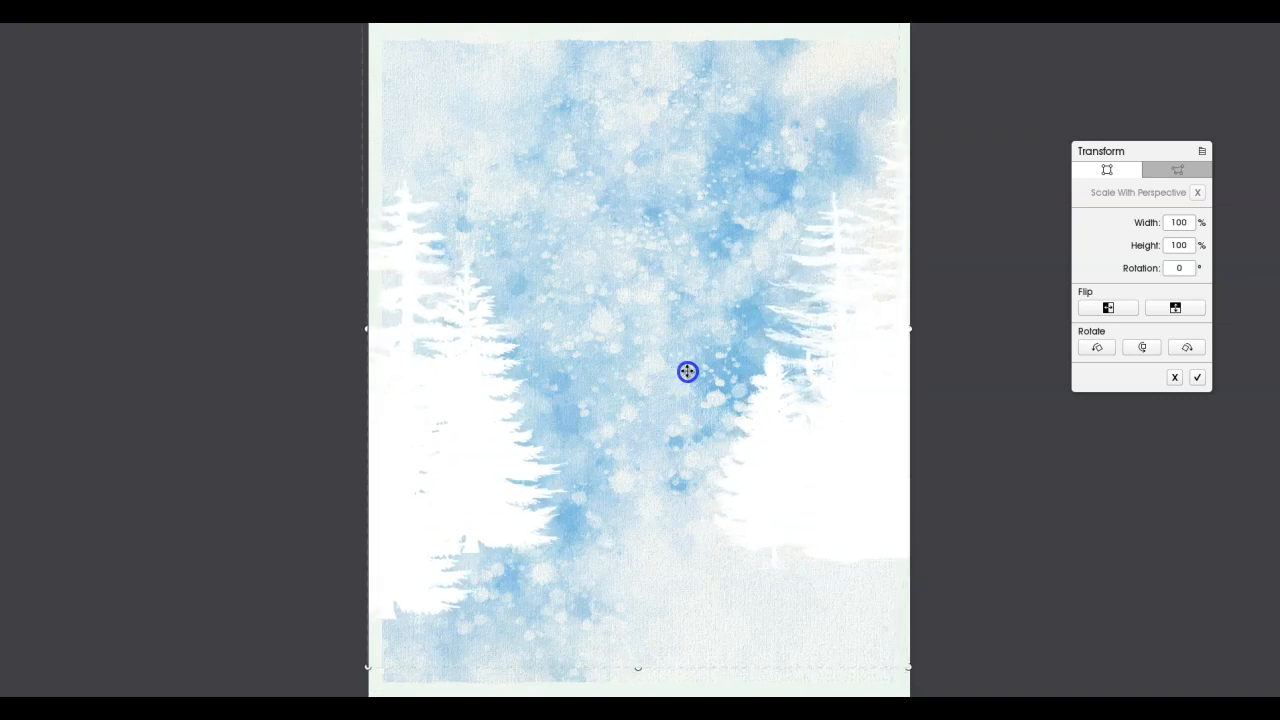
left_click_drag(687, 371, 686, 357)
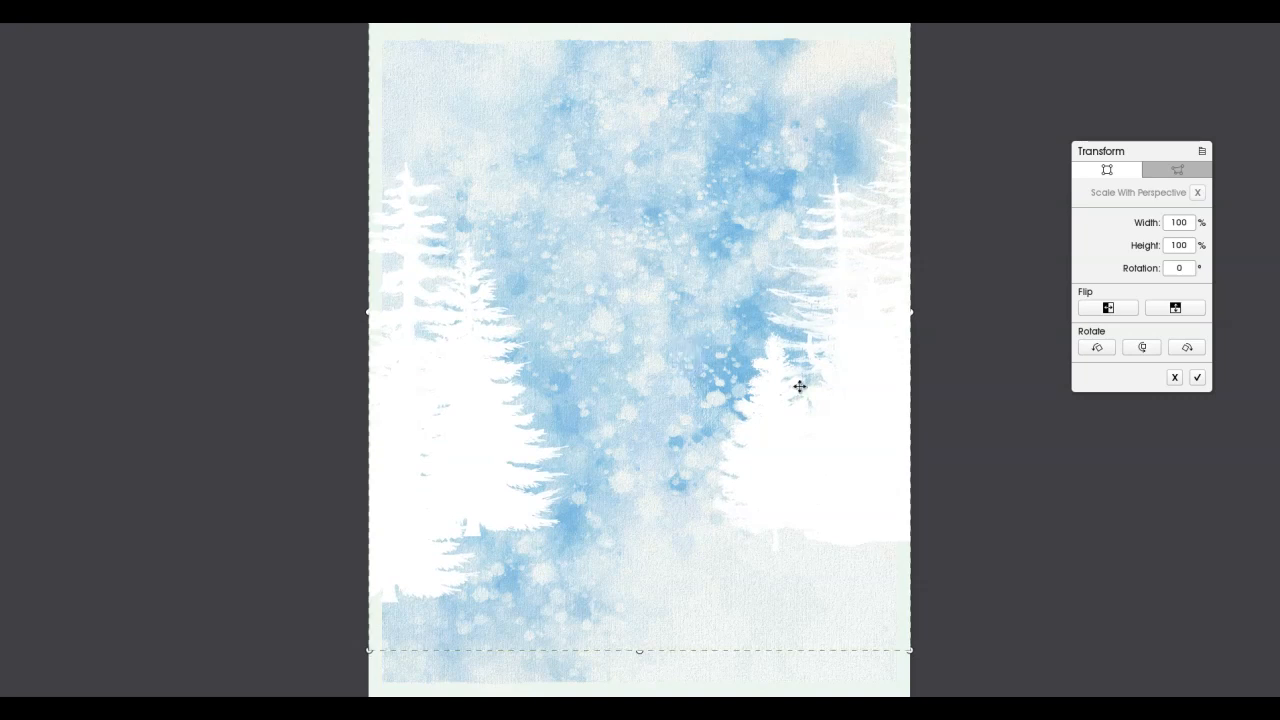
key("Return")
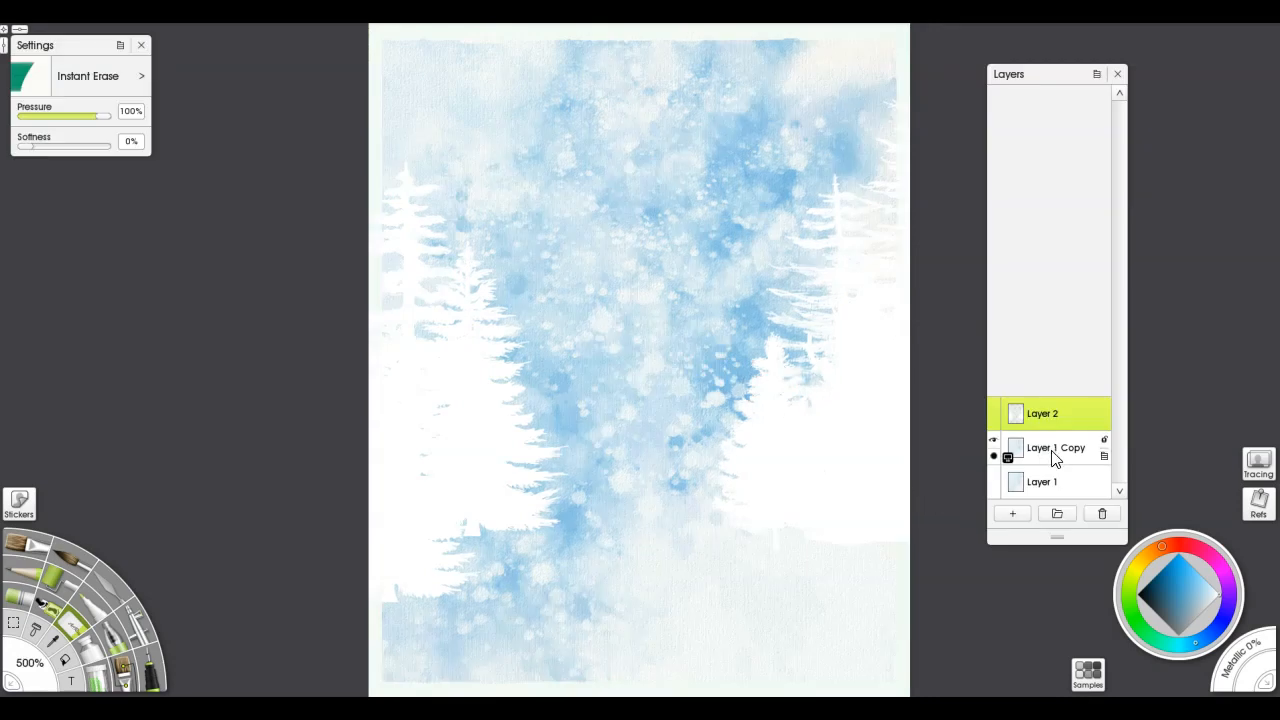
Merge Layer 1 Copy down into Layer 1 and add a new layer above it
left_click(1052, 454)
right_click(1053, 450)
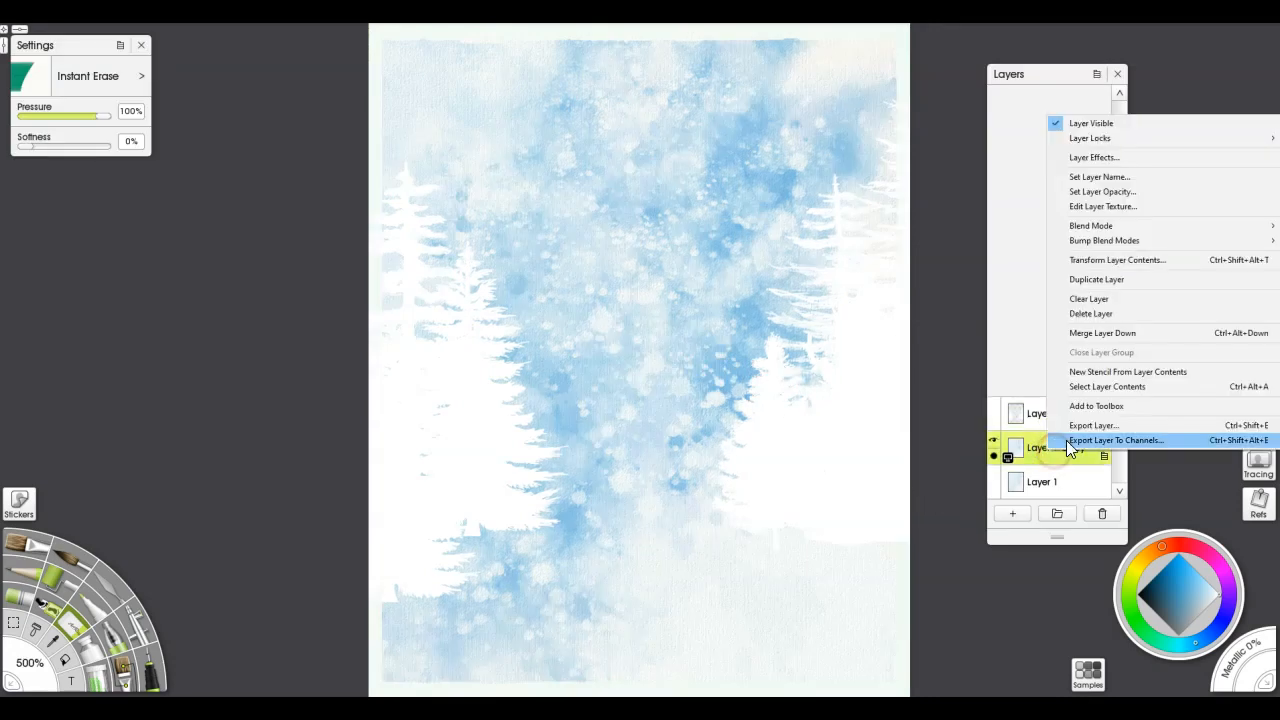
left_click(1103, 334)
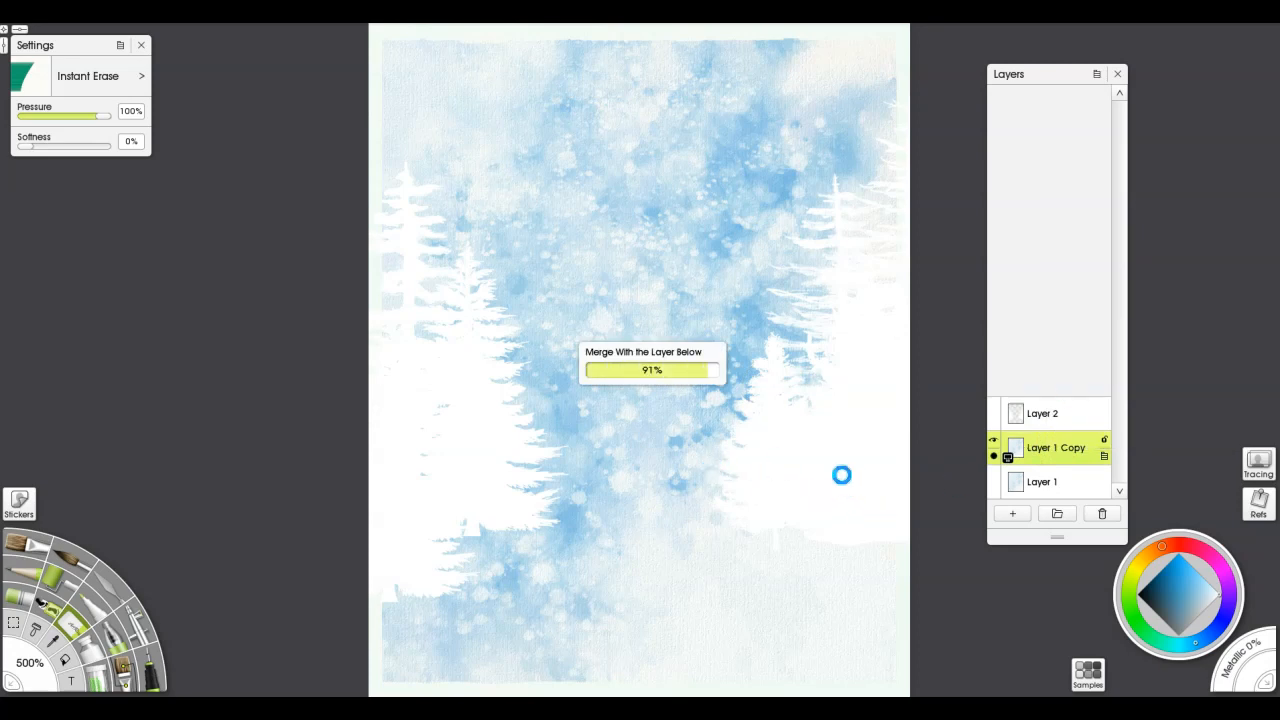
left_click(1015, 513)
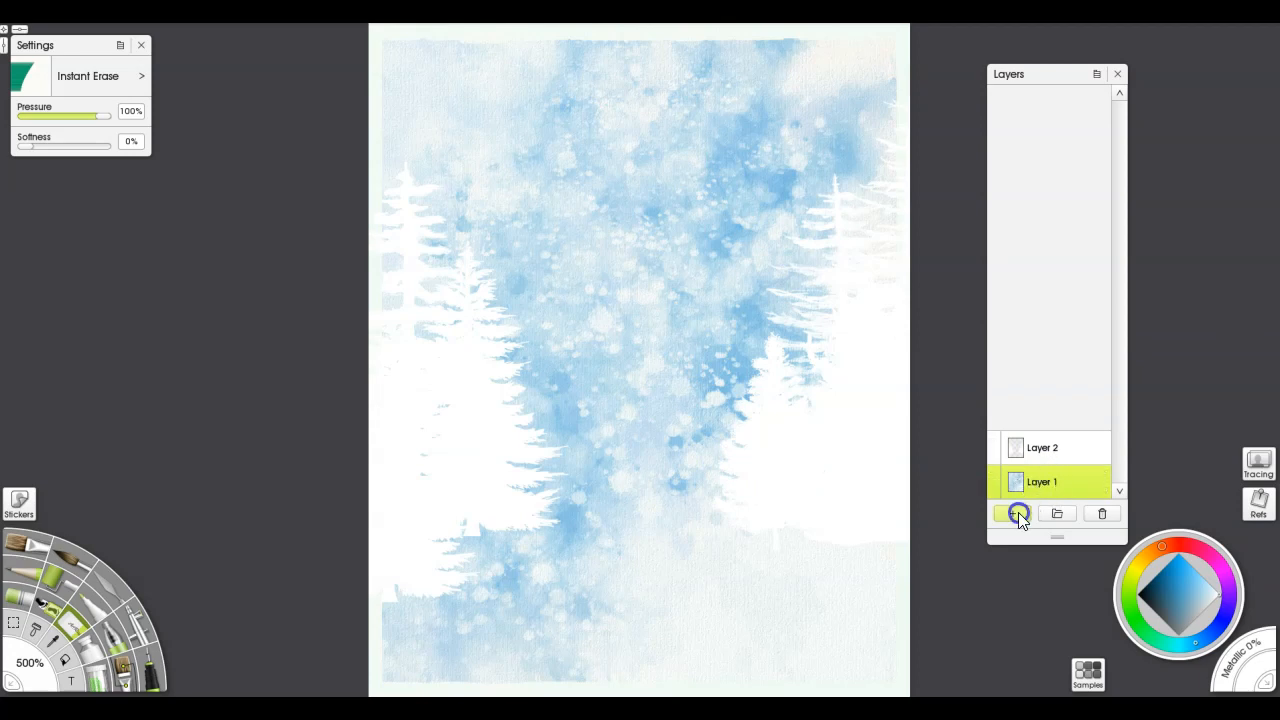
Lasso two freehand snowbank selections with jagged inner edges below the trees, one on each side of the foreground
left_click(14, 624)
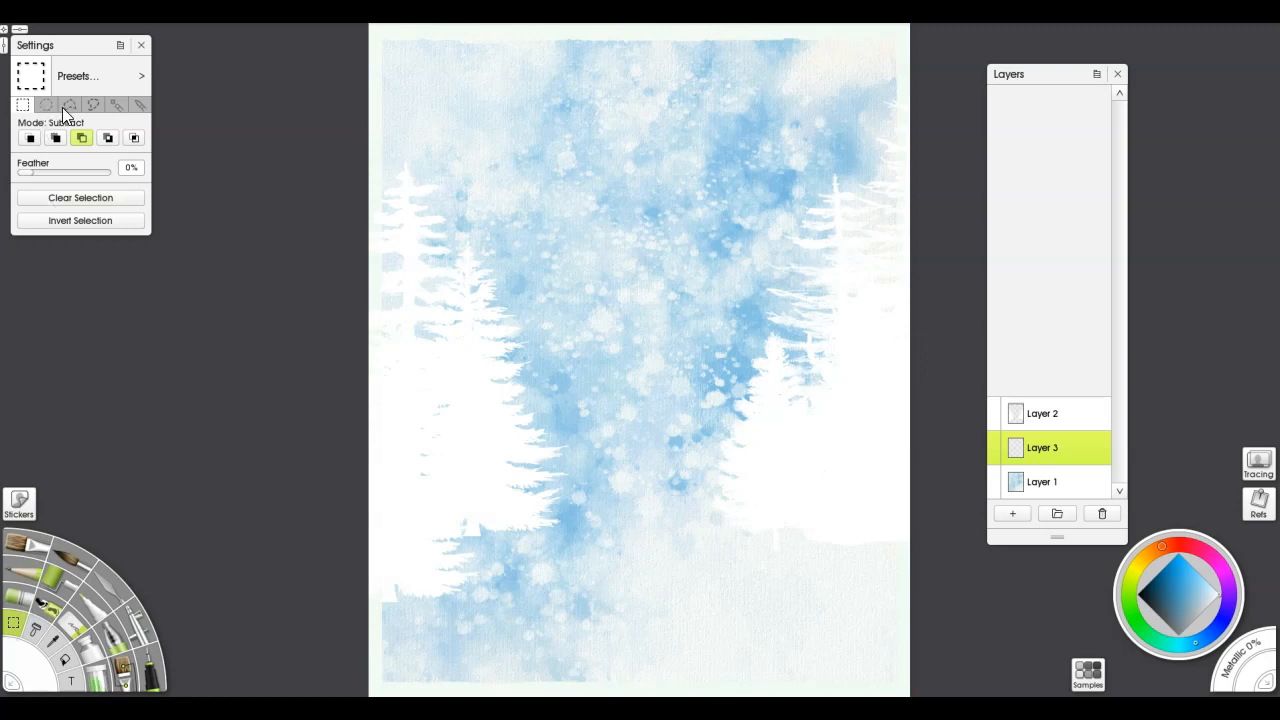
left_click(93, 106)
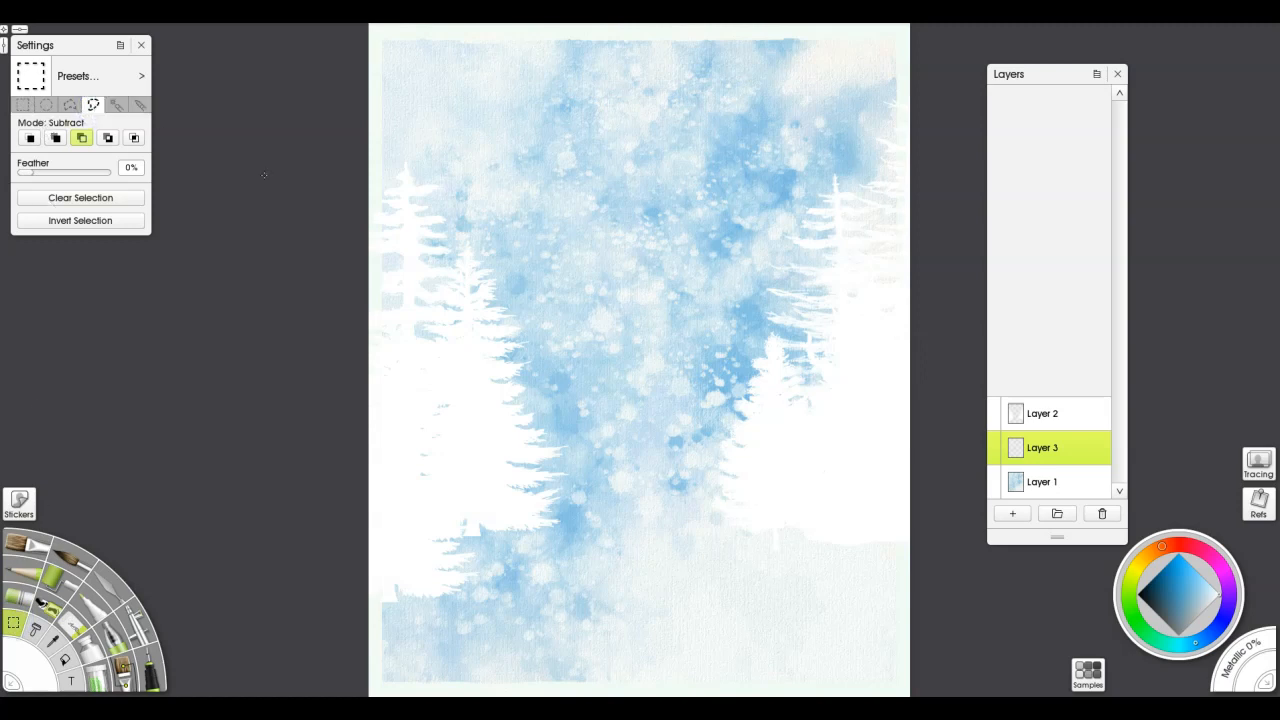
mouse_move(908, 534)
left_mouse_down()
mouse_move(694, 554)
mouse_move(751, 597)
mouse_move(666, 626)
mouse_move(769, 649)
mouse_move(690, 673)
mouse_move(909, 683)
mouse_move(971, 591)
mouse_move(958, 546)
left_mouse_up()
key("shift")
mouse_move(423, 530)
left_mouse_down()
mouse_move(570, 546)
mouse_move(531, 573)
mouse_move(549, 583)
mouse_move(513, 597)
mouse_move(538, 629)
mouse_move(437, 633)
mouse_move(535, 681)
mouse_move(398, 692)
mouse_move(286, 649)
mouse_move(301, 557)
mouse_move(331, 542)
left_mouse_up()
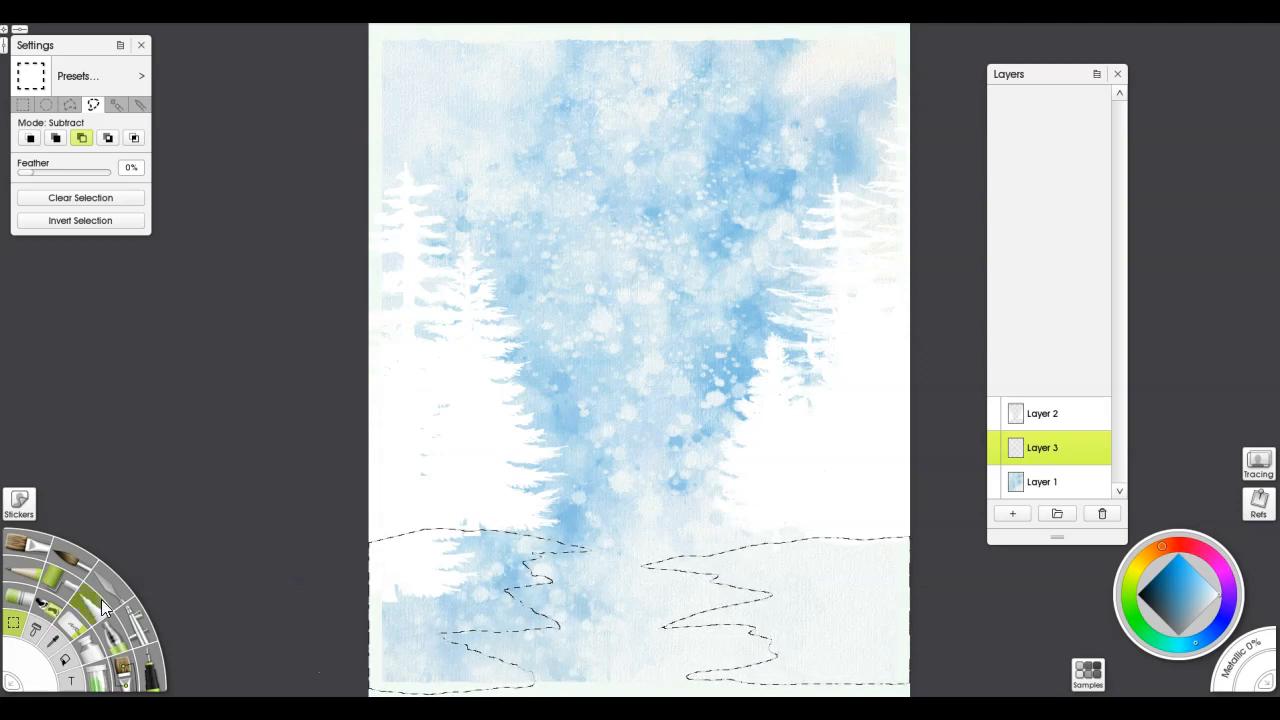
Flood-fill both snowbank selections with white on Layer 3 at 100% opacity
left_click(64, 657)
left_click(417, 627)
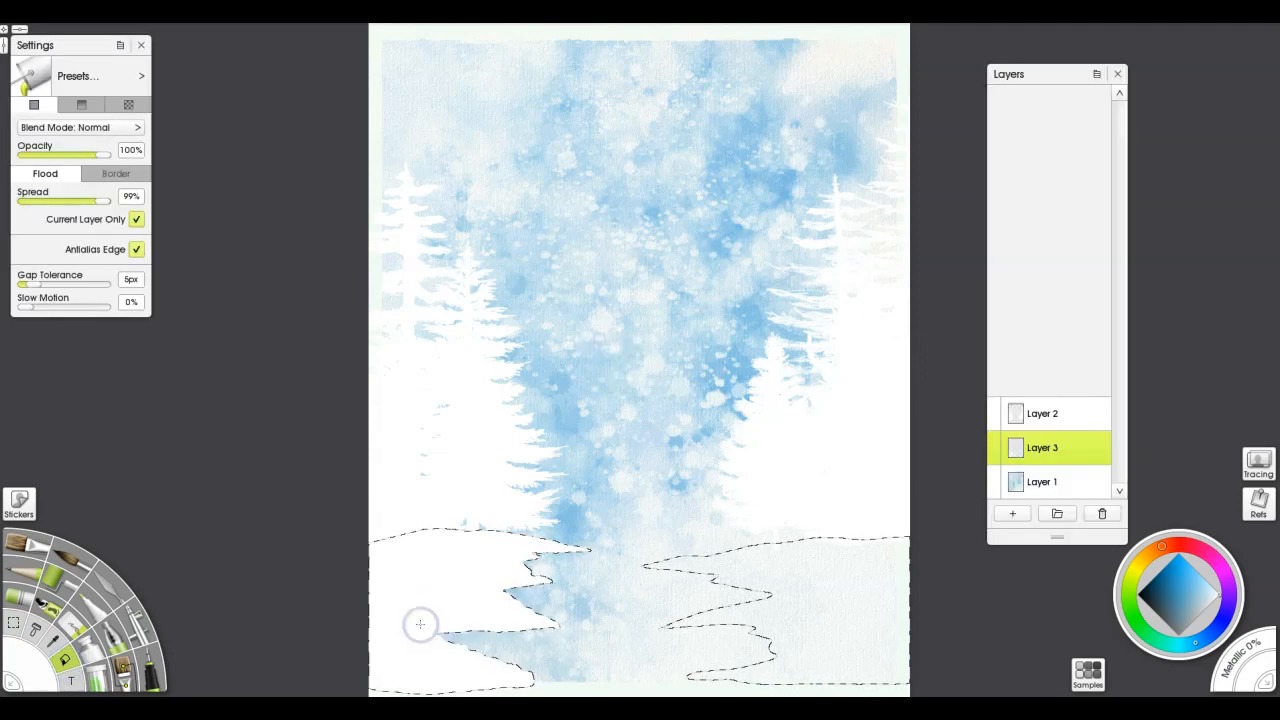
left_click(840, 628)
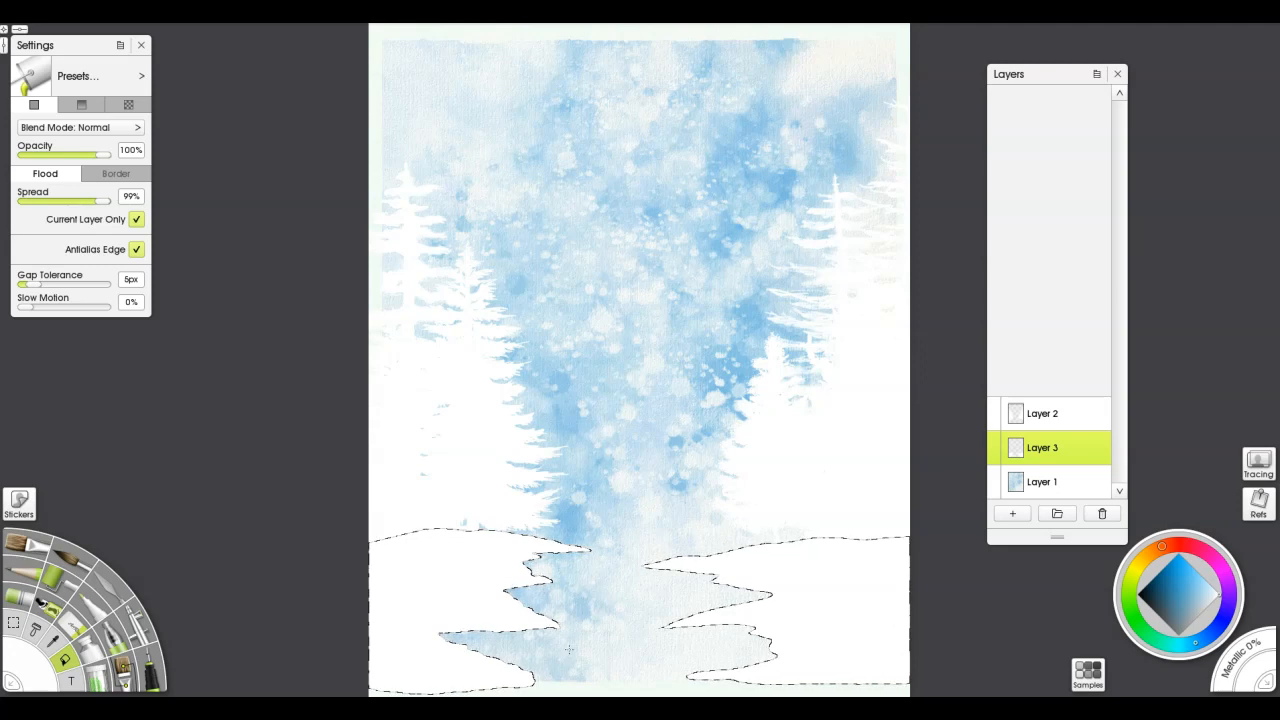
Airbrush soft light blue shading sampled from the background along the snowbank edges, then clear the selection
mouse_move(1100, 449)
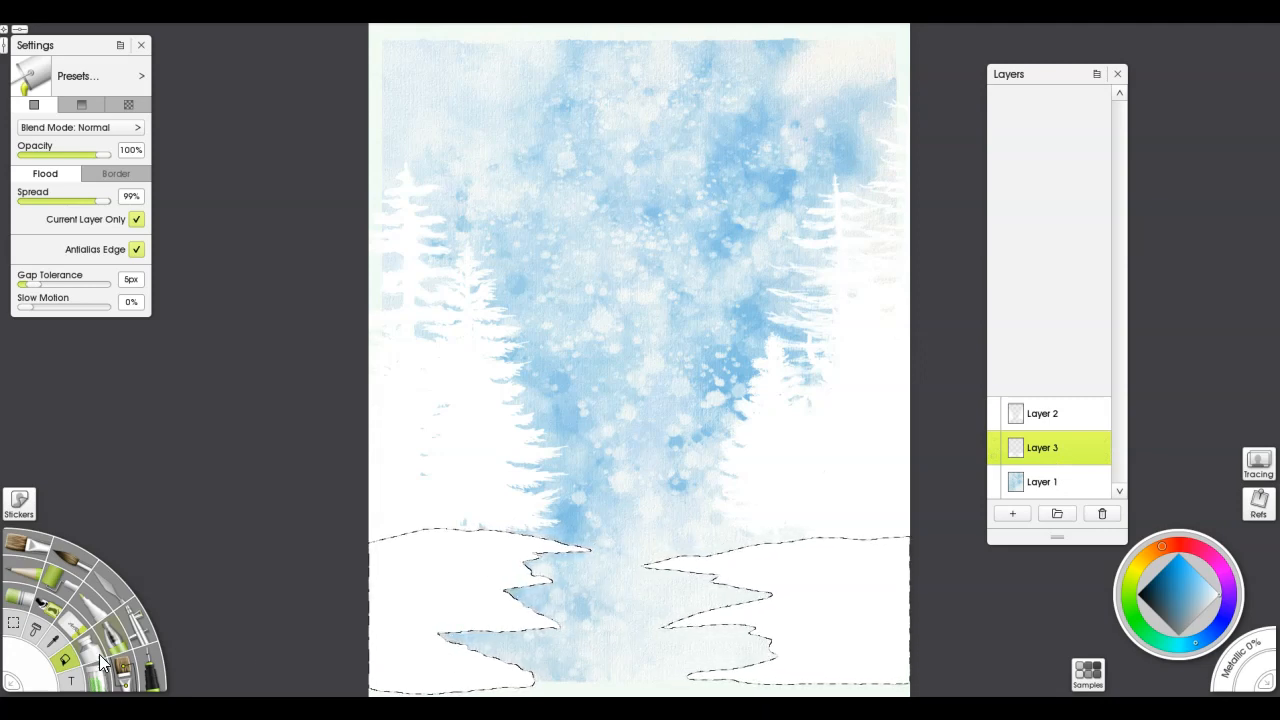
left_click(139, 617)
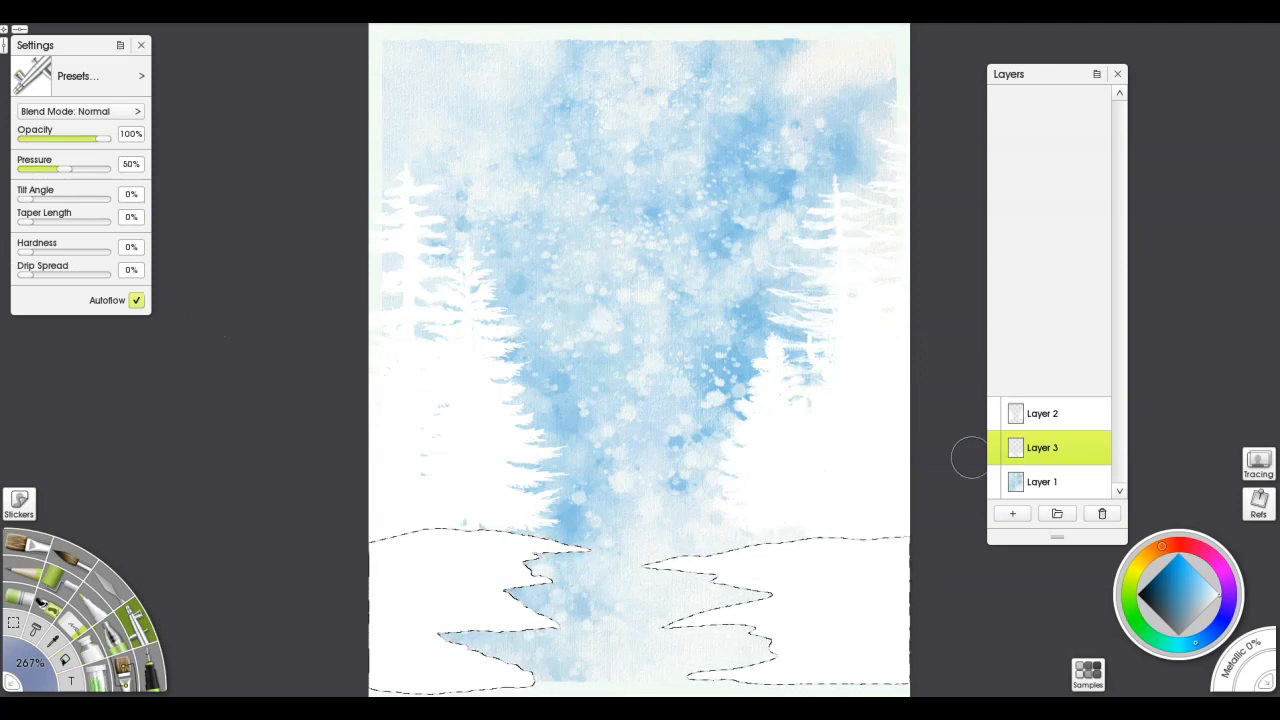
left_click(703, 416, "alt")
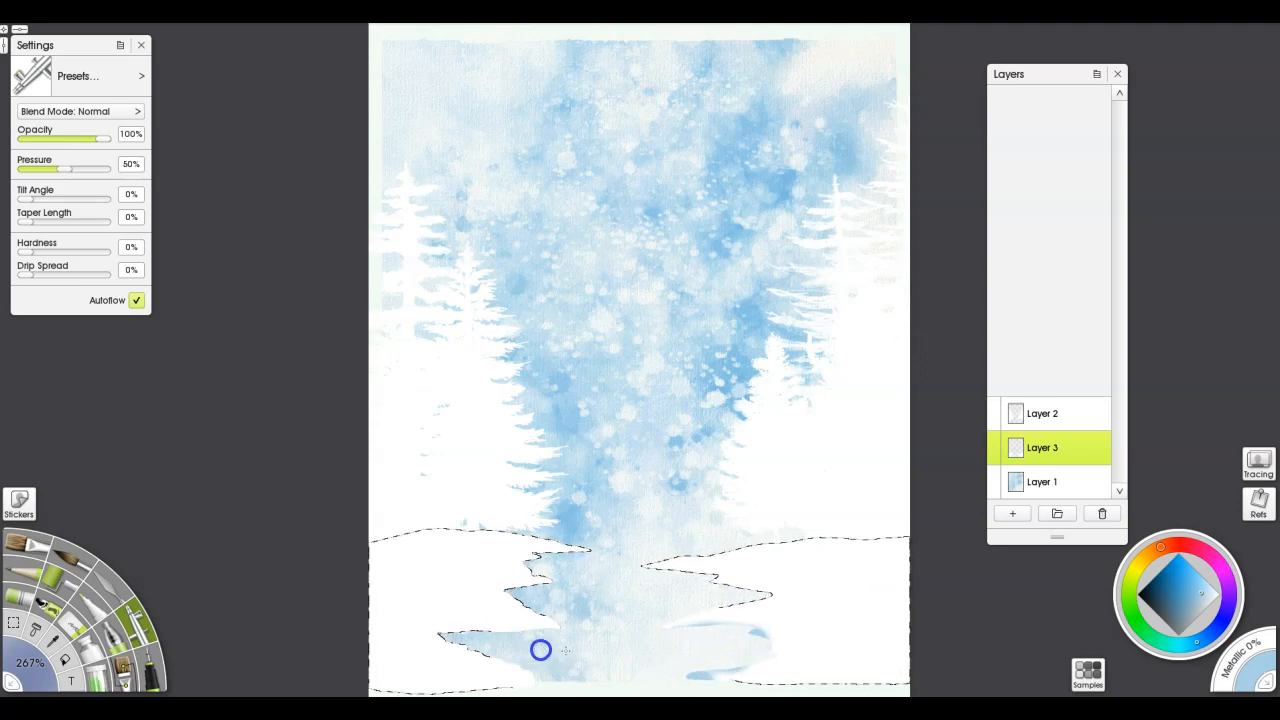
key("ctrl+z")
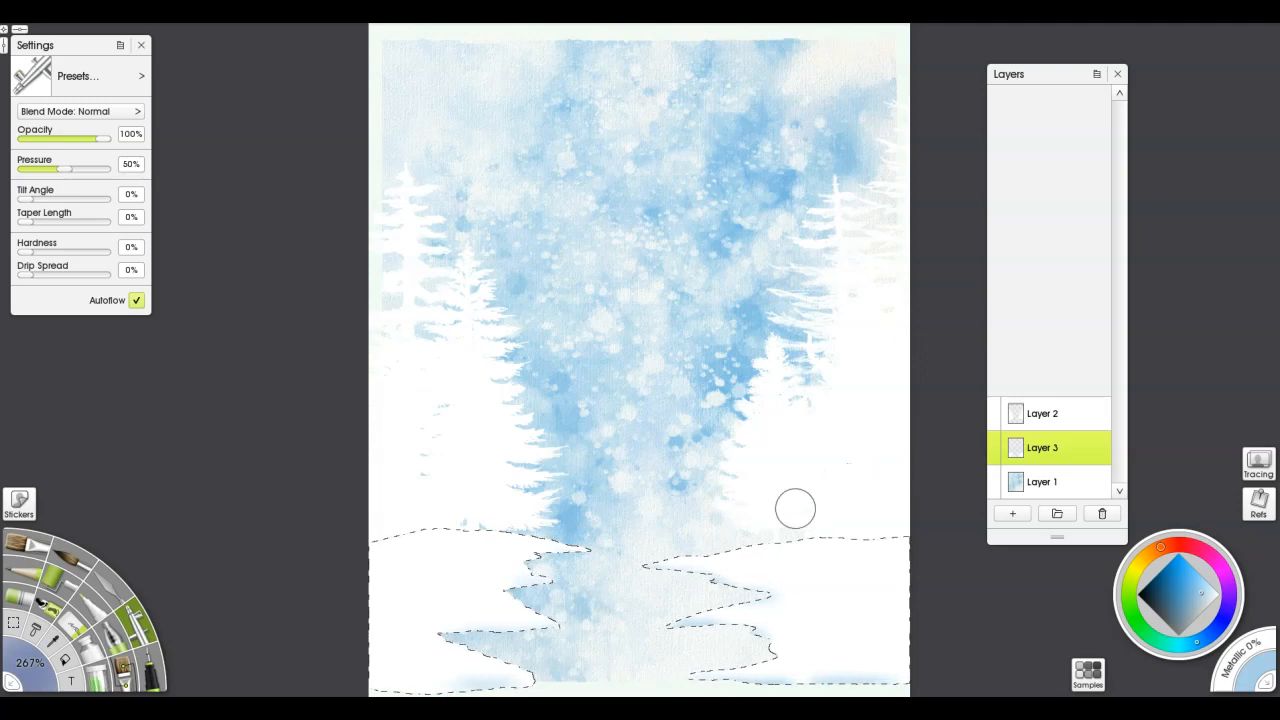
key("alt")
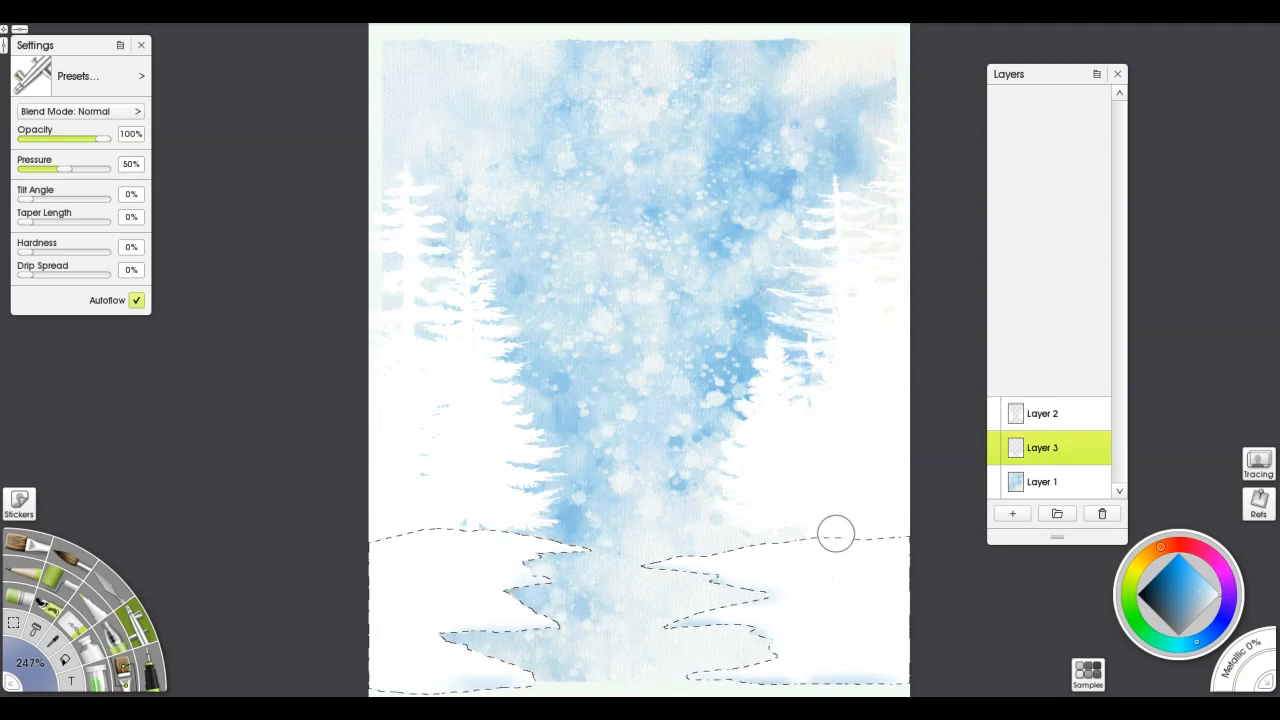
left_click_drag(860, 491, 656, 522)
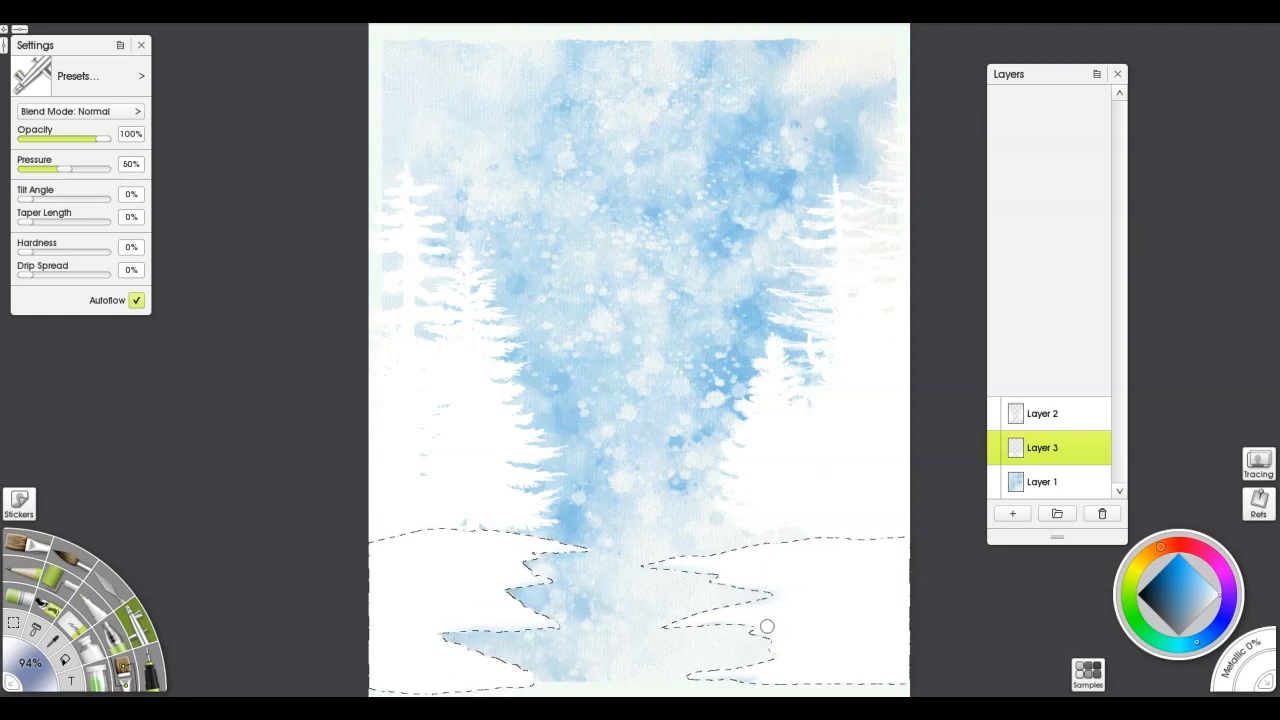
key("ctrl+d")
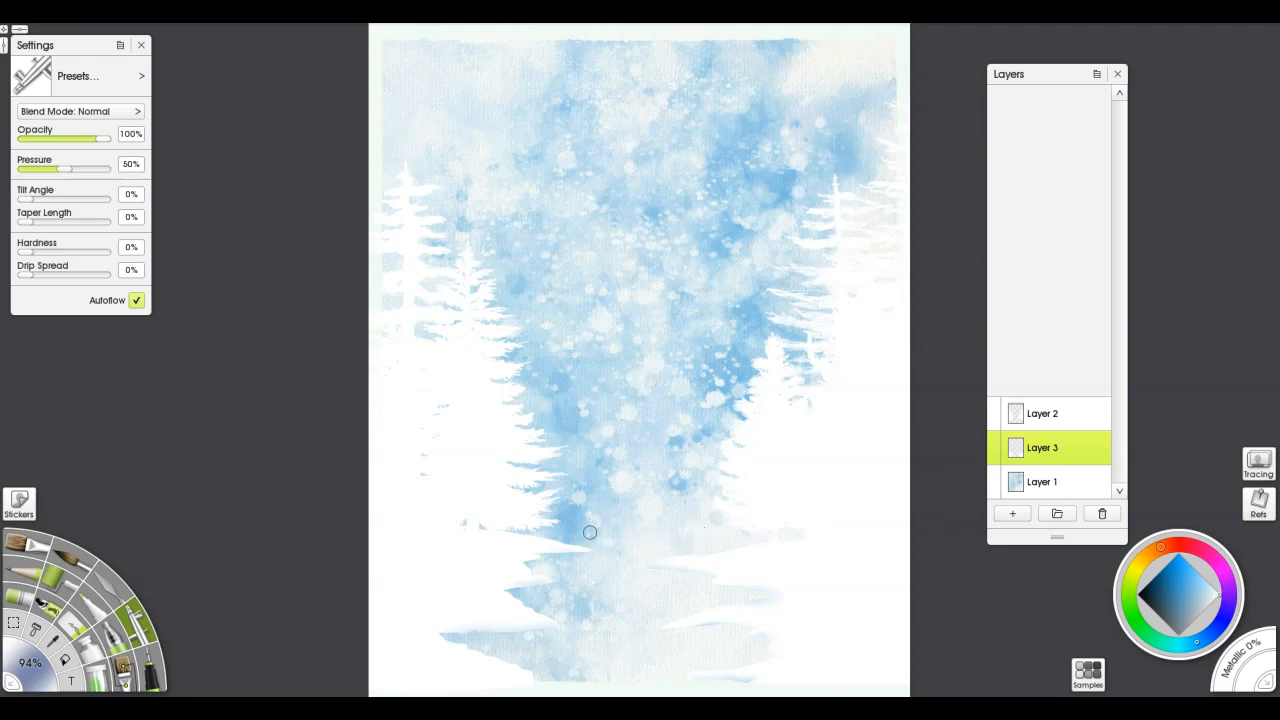
Add a new layer directly above Layer 1 and sample a medium blue from the sky between the trees
left_click(1053, 489)
left_click(1012, 513)
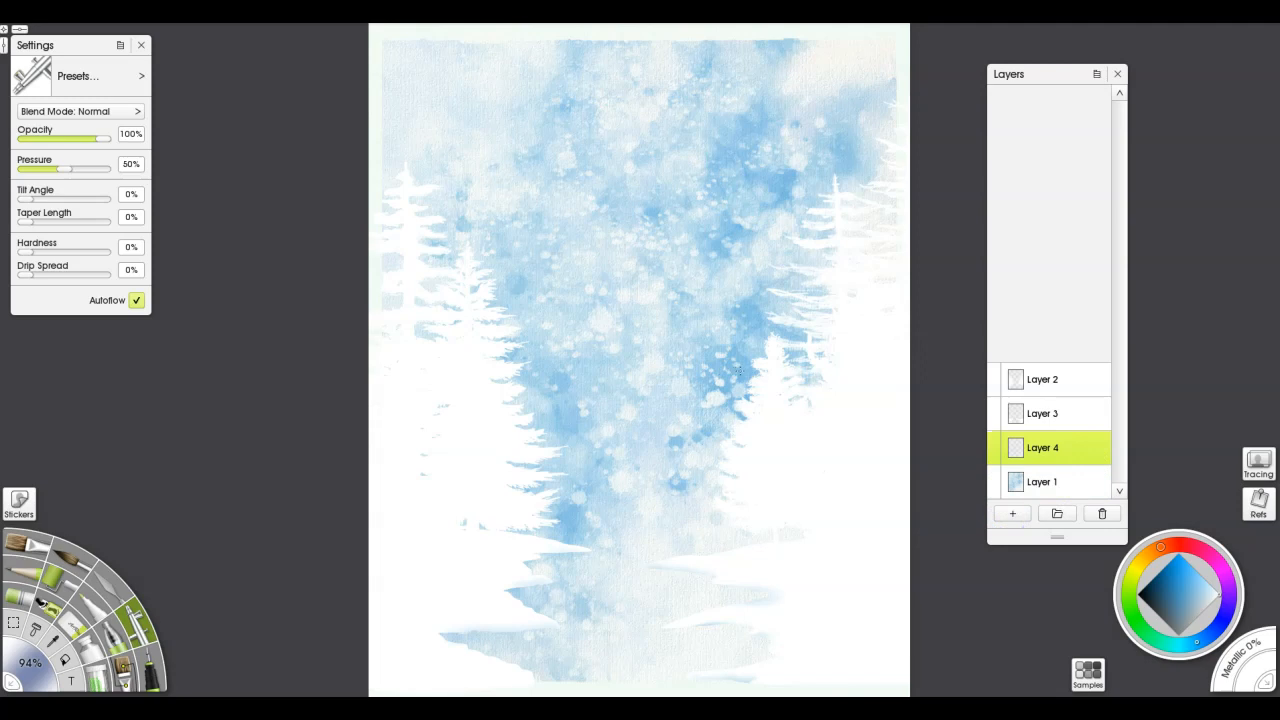
left_click(746, 369, "alt")
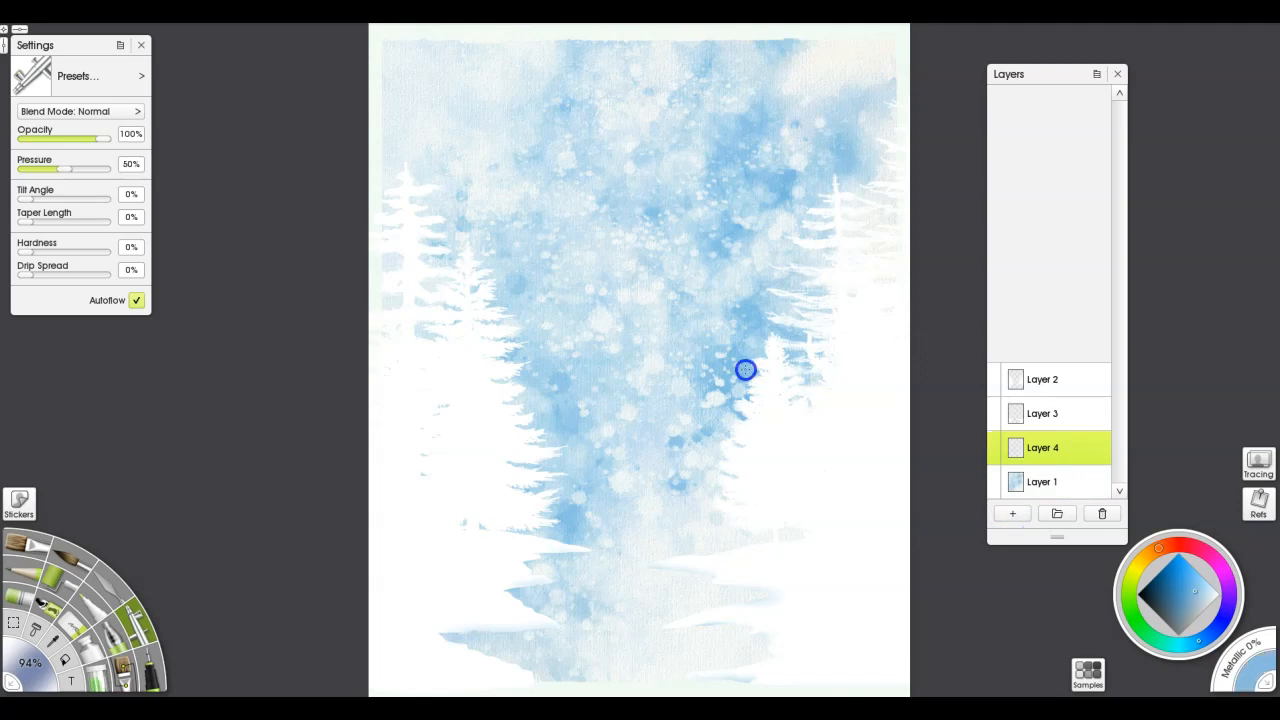
Airbrush soft medium blue vertical reflections on Layer 4 over the water, along the inner edges of both snowbanks
left_click(658, 567)
left_click(660, 613)
mouse_move(667, 611)
left_mouse_down()
mouse_move(686, 579)
mouse_move(689, 663)
mouse_move(692, 572)
mouse_move(699, 666)
mouse_move(705, 570)
mouse_move(705, 631)
mouse_move(713, 584)
mouse_move(726, 682)
mouse_move(744, 569)
mouse_move(768, 583)
mouse_move(740, 650)
left_mouse_up()
left_click_drag(734, 620, 711, 648)
left_click_drag(698, 521, 894, 508)
left_click_drag(757, 645, 741, 694)
left_click_drag(727, 590, 719, 640)
left_click_drag(702, 575, 697, 648)
left_click_drag(561, 549, 560, 596)
left_click_drag(578, 554, 560, 630)
mouse_move(535, 590)
left_mouse_down()
mouse_move(510, 614)
mouse_move(509, 645)
left_mouse_up()
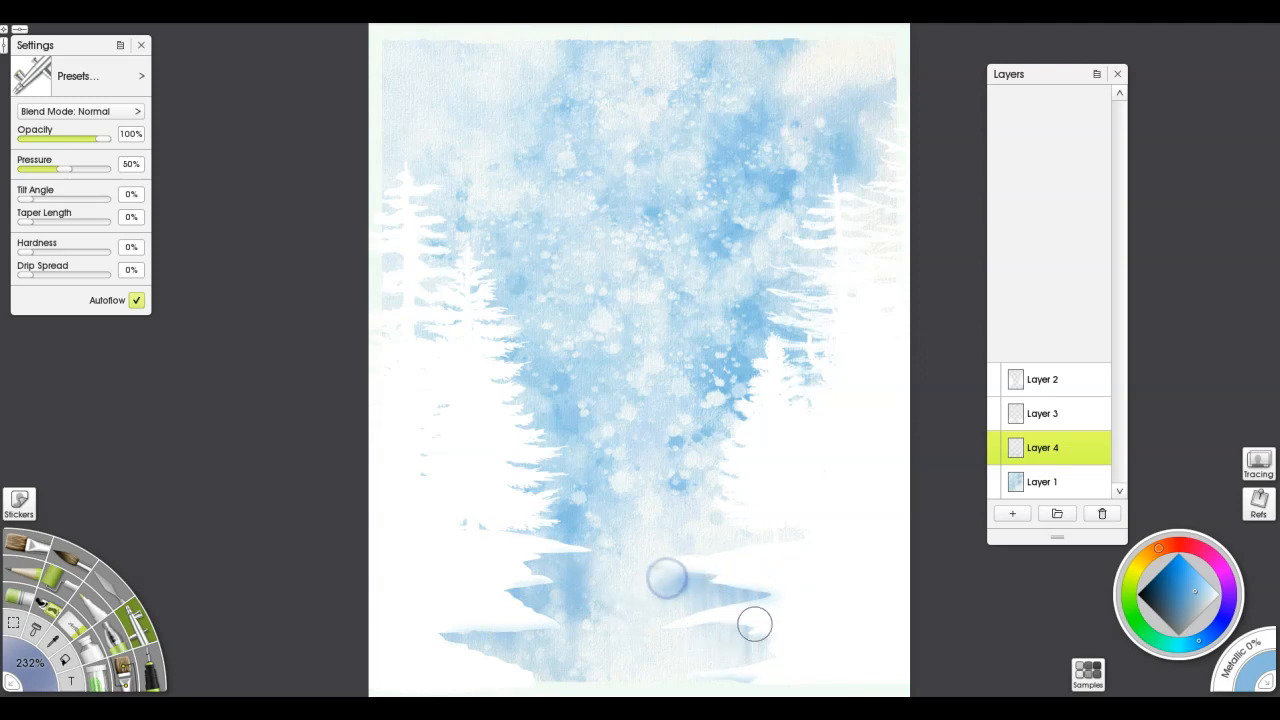
left_click_drag(824, 510, 674, 517)
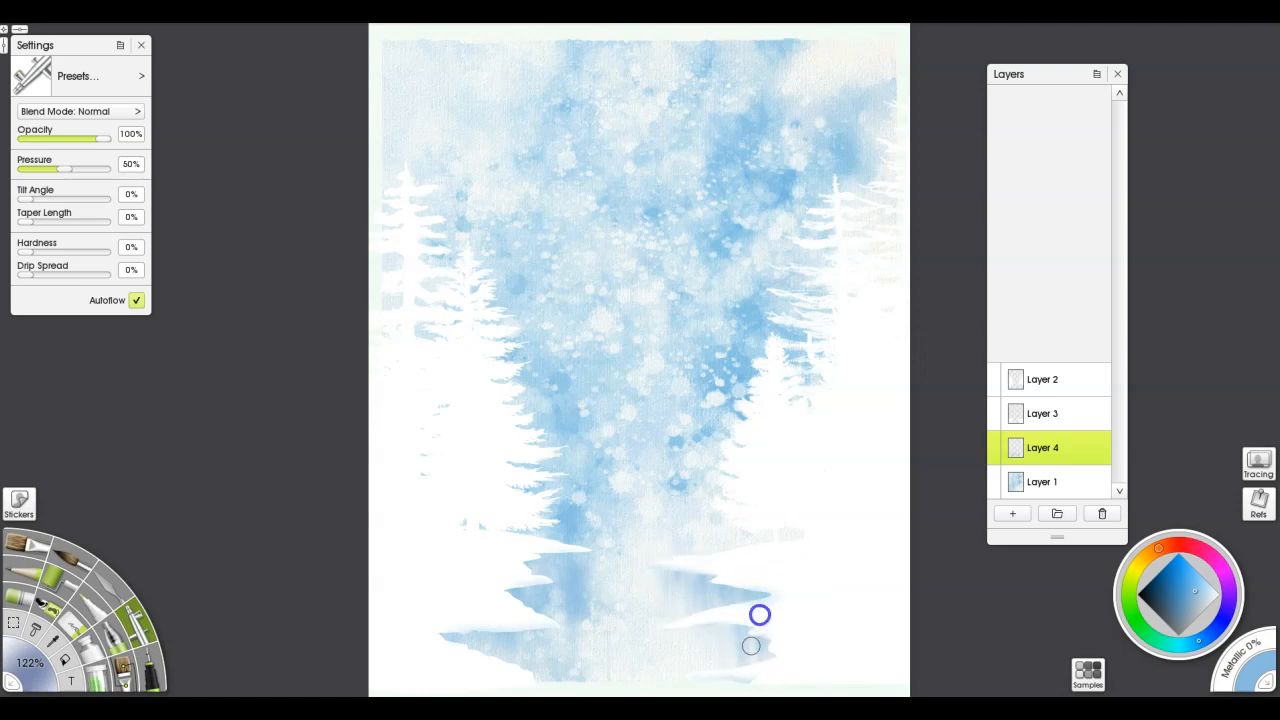
mouse_move(432, 617)
left_mouse_down()
mouse_move(492, 610)
mouse_move(524, 656)
mouse_move(530, 623)
left_mouse_up()
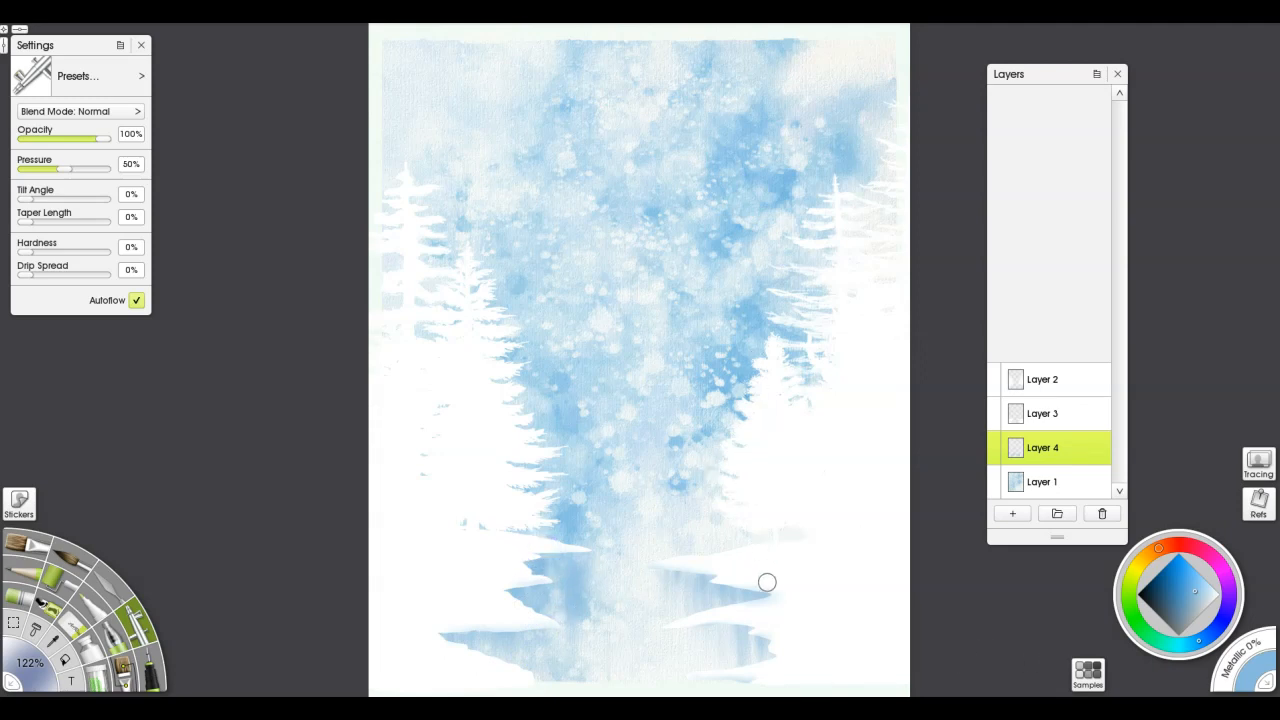
Lock the transparency of Layer 3 and sample white from the right-hand snowbank
left_click(1060, 412)
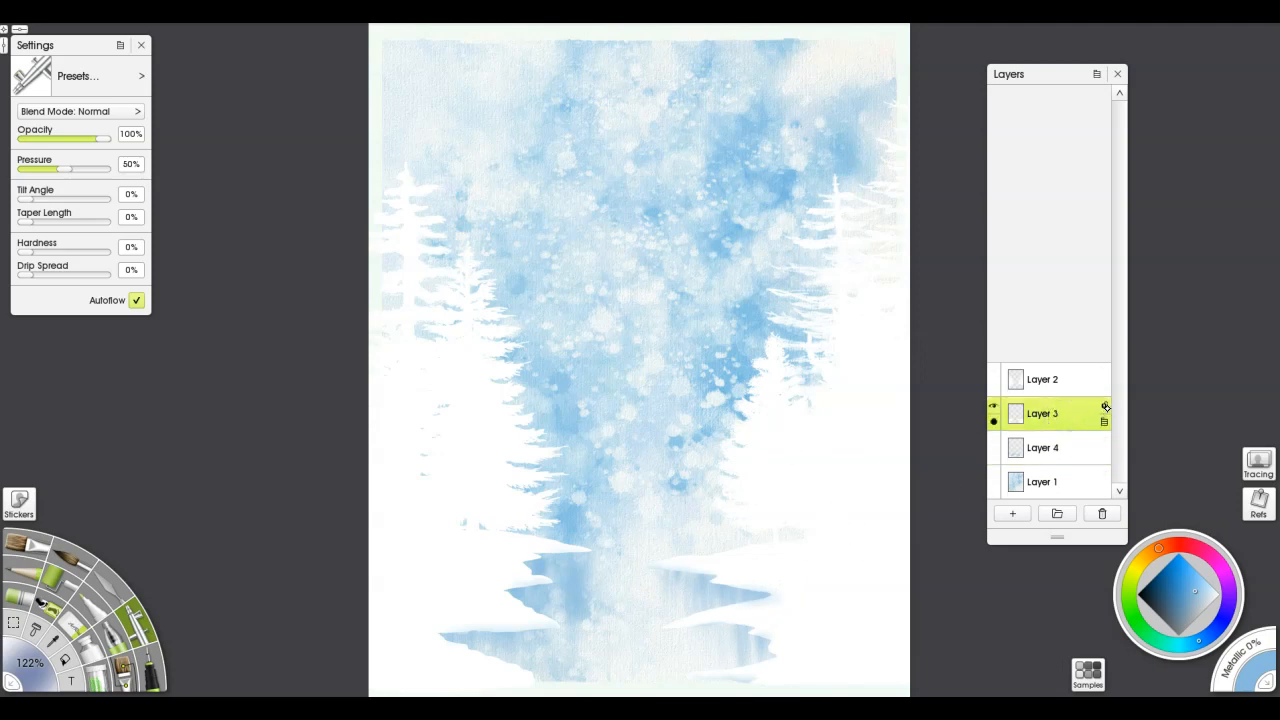
left_click(1104, 405)
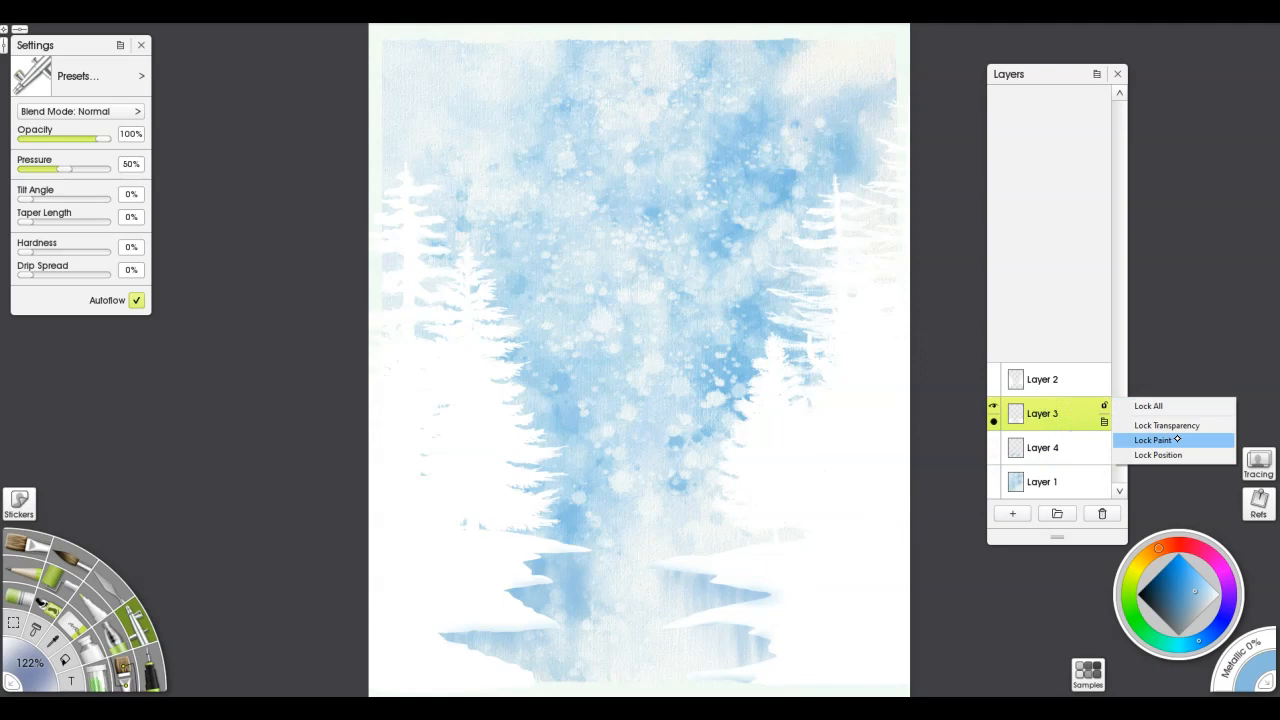
left_click(1168, 425)
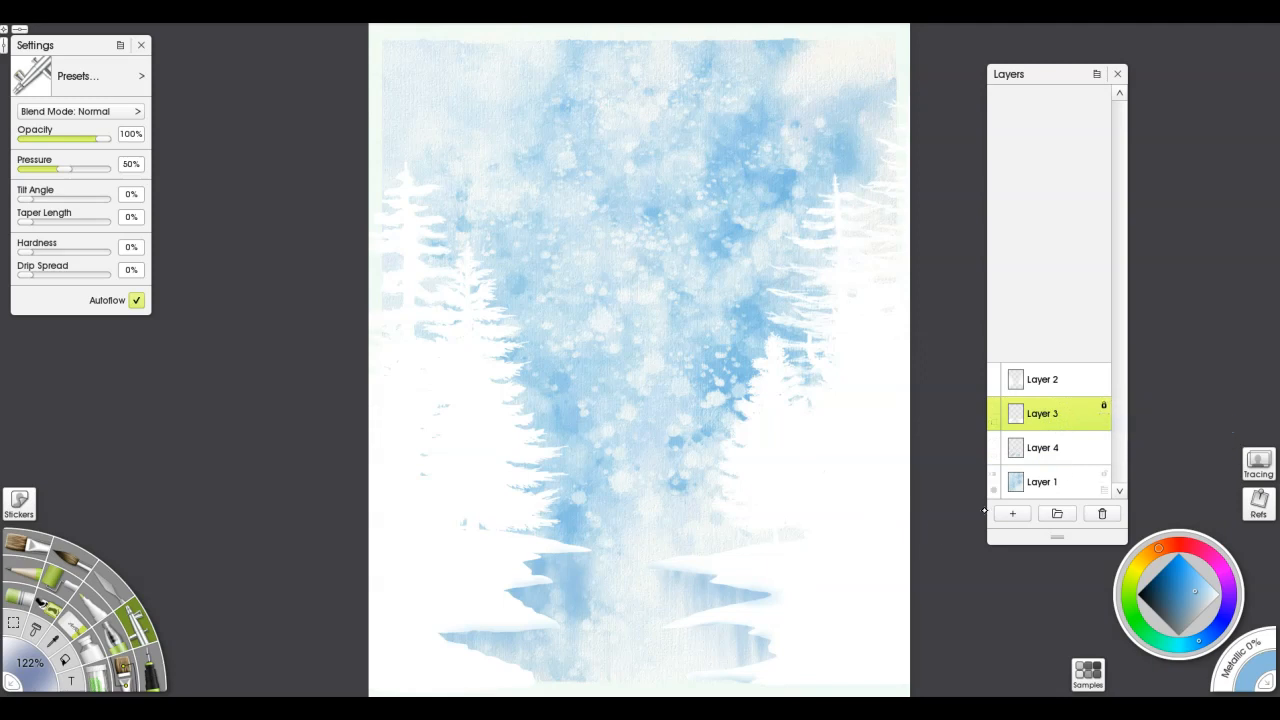
left_click(814, 583, "alt")
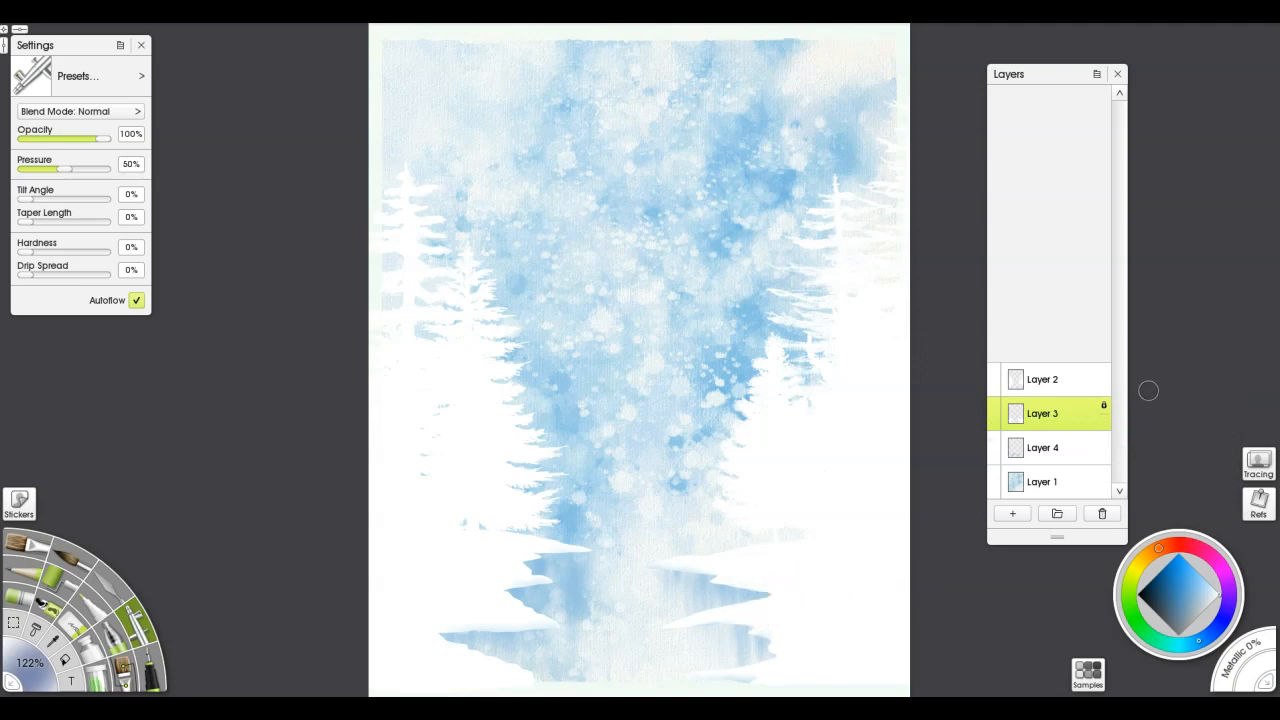
Turn off the transparency lock on Layer 3 and make that layer active
left_click(1061, 457)
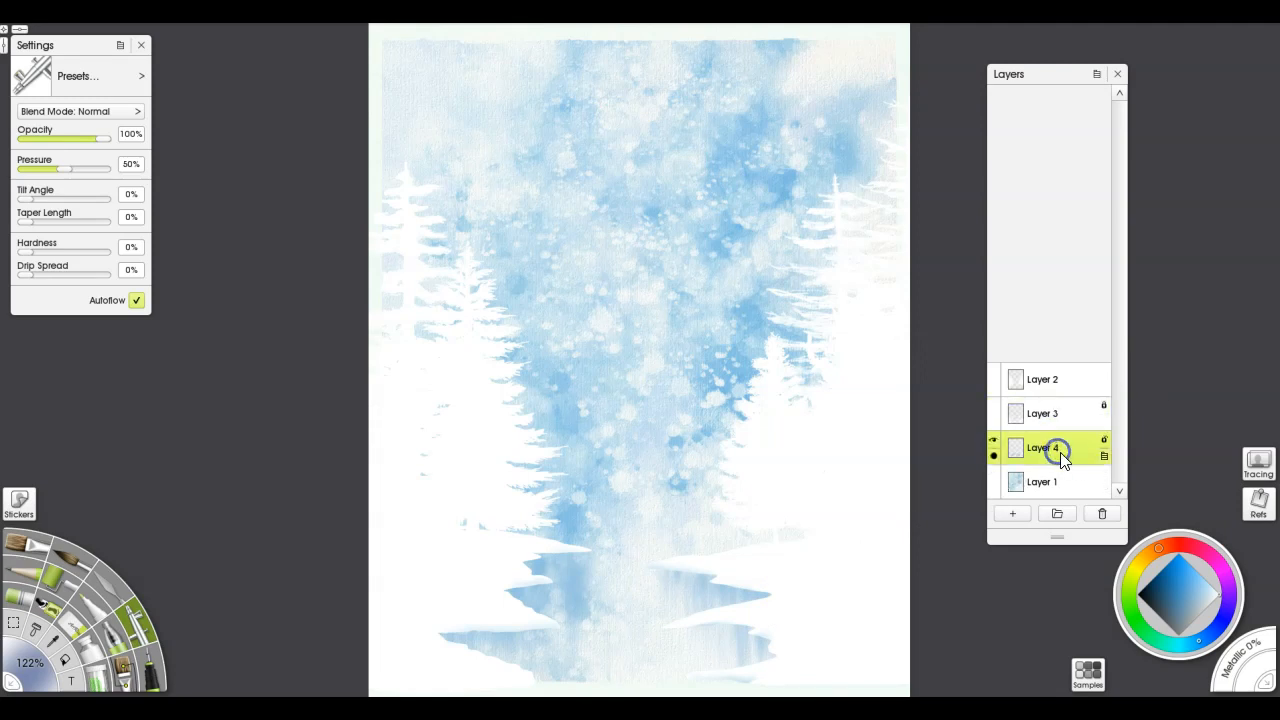
left_click(1105, 414)
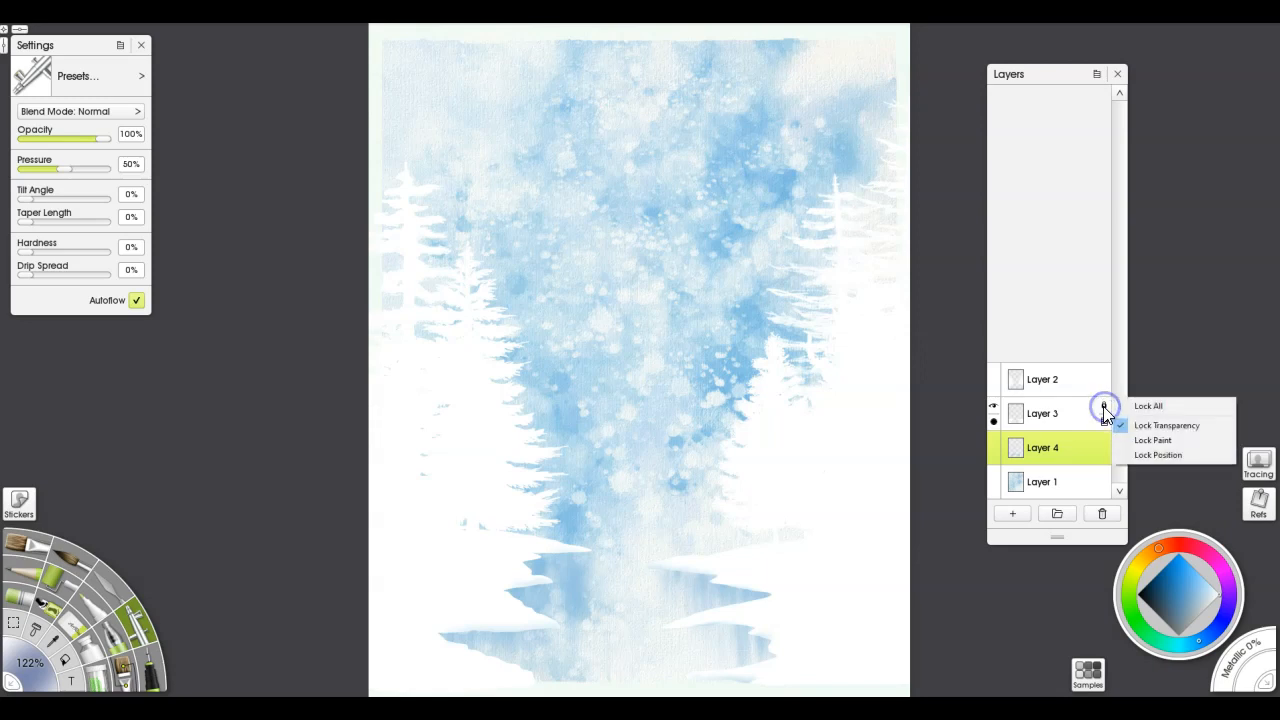
left_click(1119, 427)
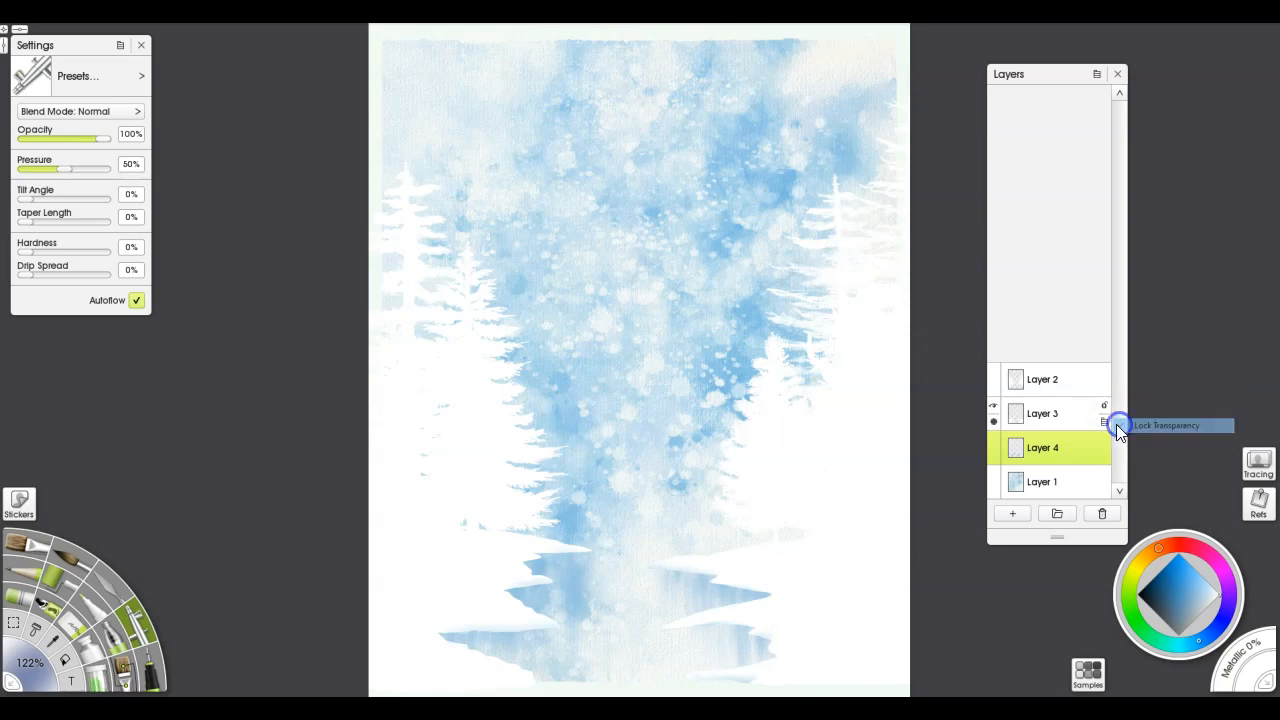
left_click(1064, 416)
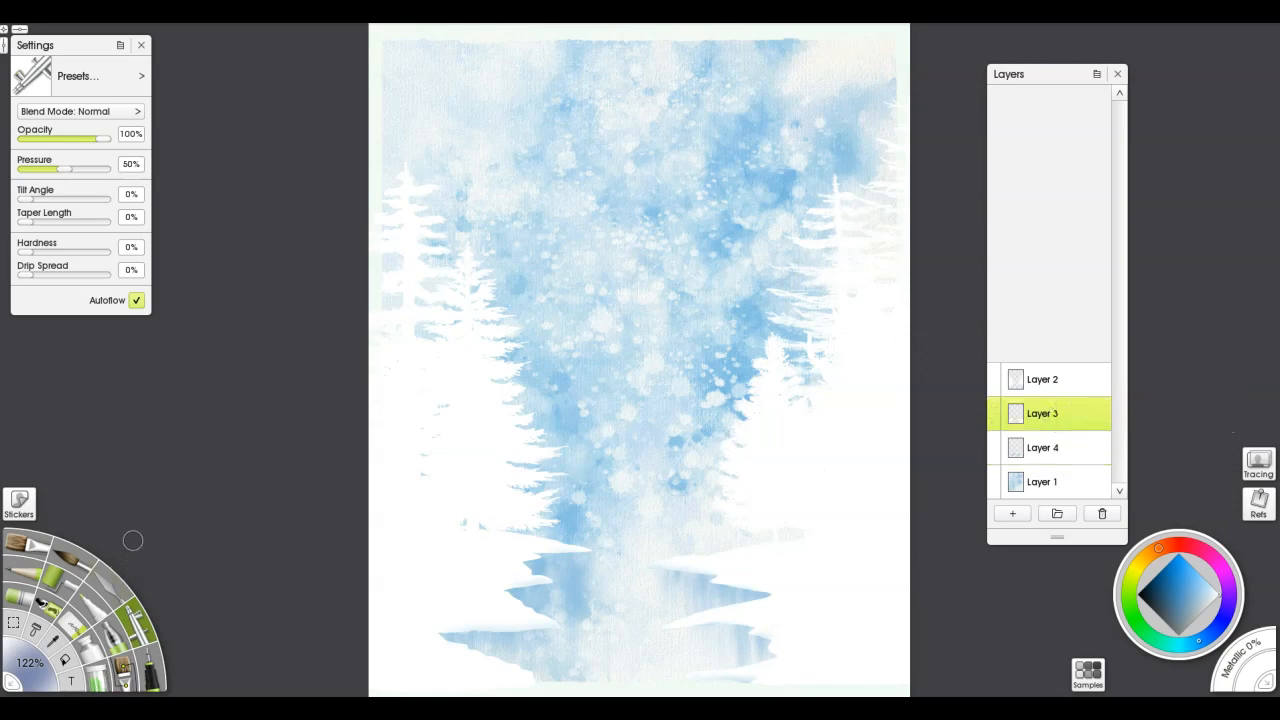
Lasso a thin horizontal strip between the snowbanks at the far waterline, airbrush it white on Layer 3, and clear the selection
key("s")
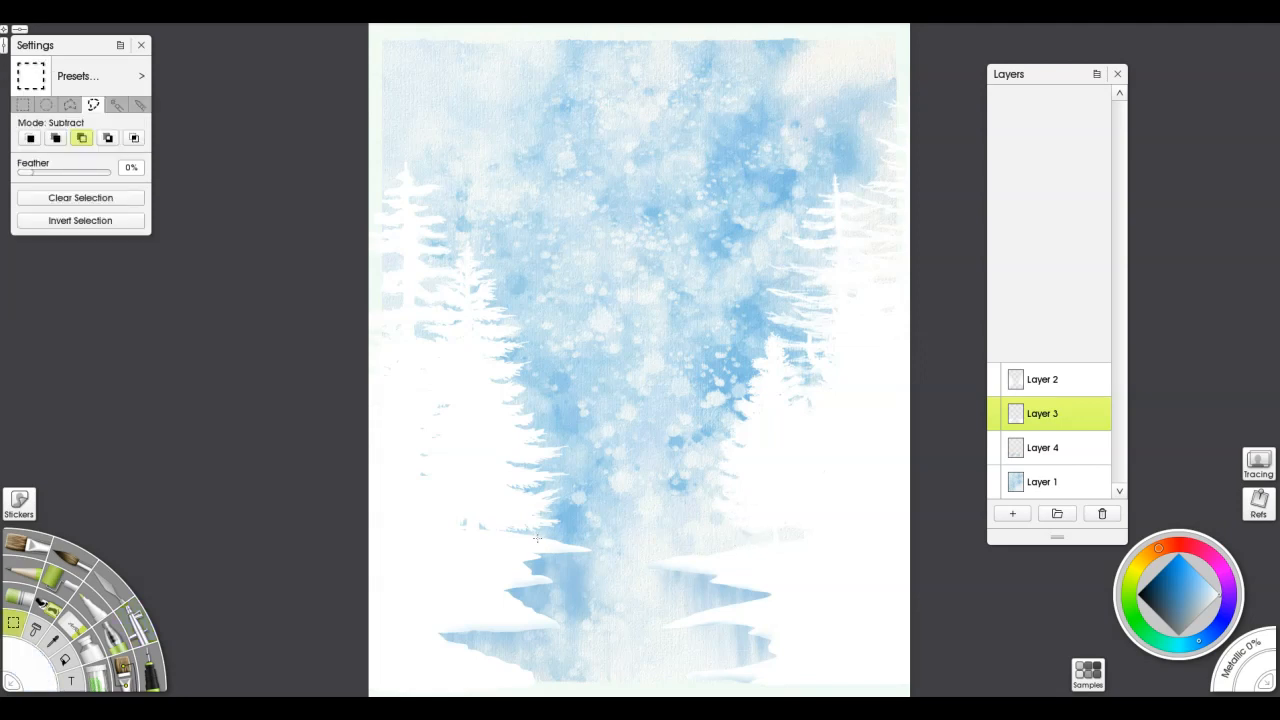
mouse_move(529, 538)
left_mouse_down()
mouse_move(717, 543)
mouse_move(513, 542)
left_mouse_up()
key("a")
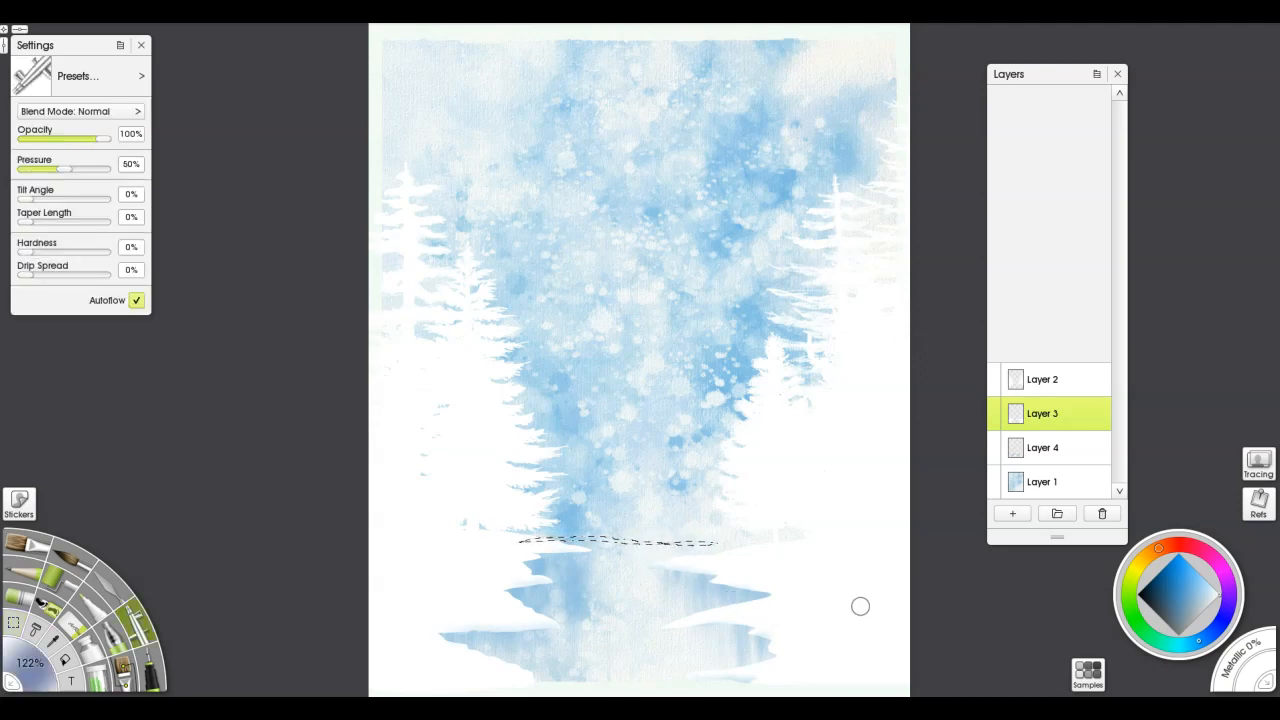
mouse_move(686, 540)
left_mouse_down()
mouse_move(517, 546)
mouse_move(751, 551)
left_mouse_up()
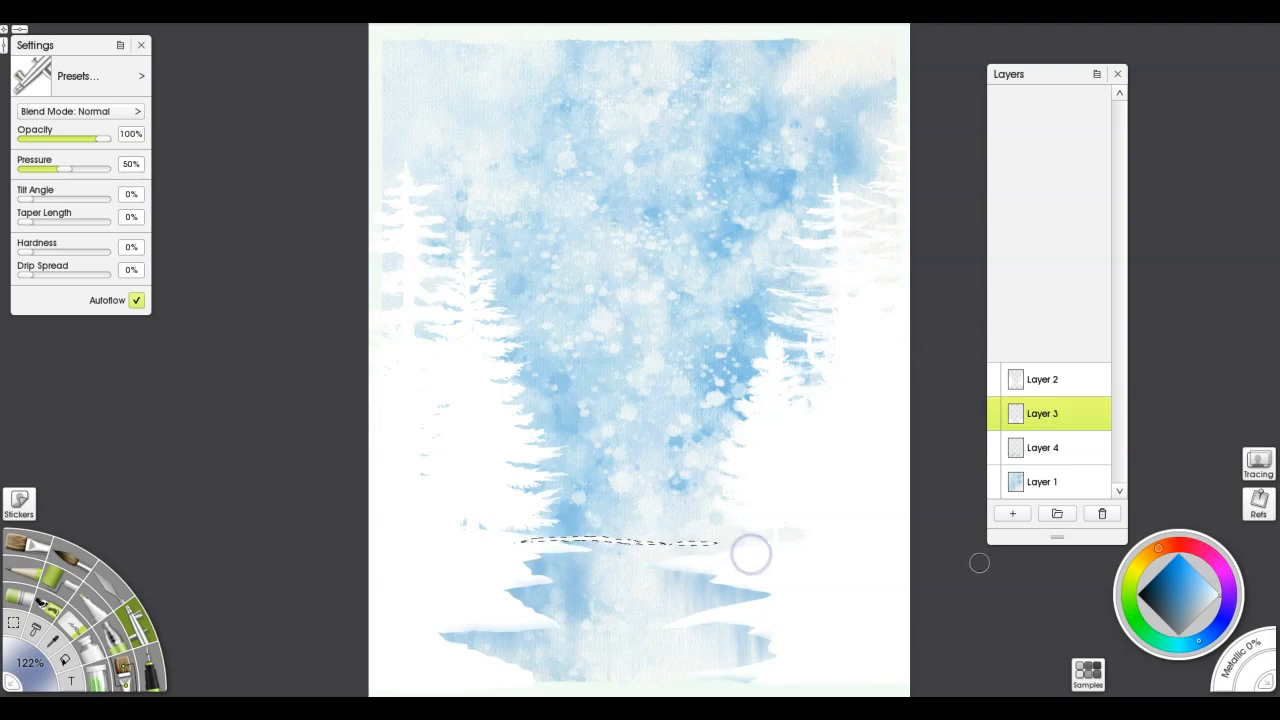
key("ctrl+d")
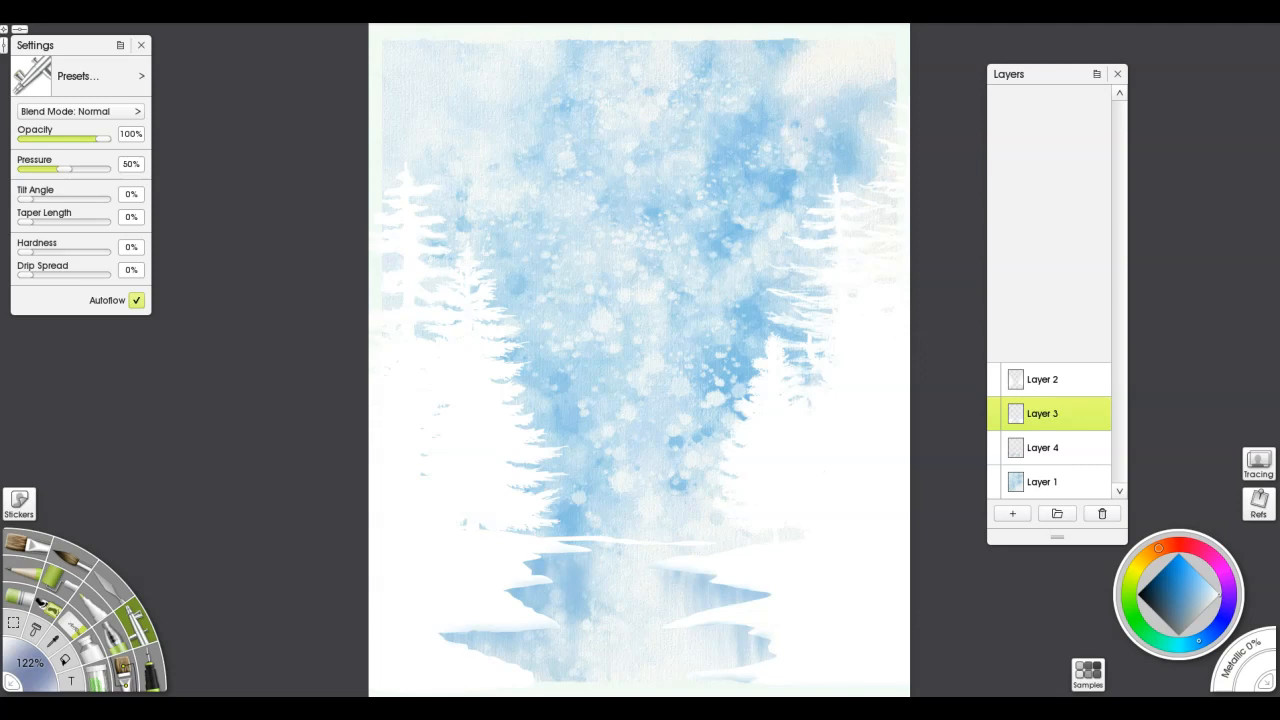
Place the speckle stencil over the sky, rotate it diagonally, and stretch it into a long rectangle with elongated flecks
left_click_drag(964, 615, 469, 263)
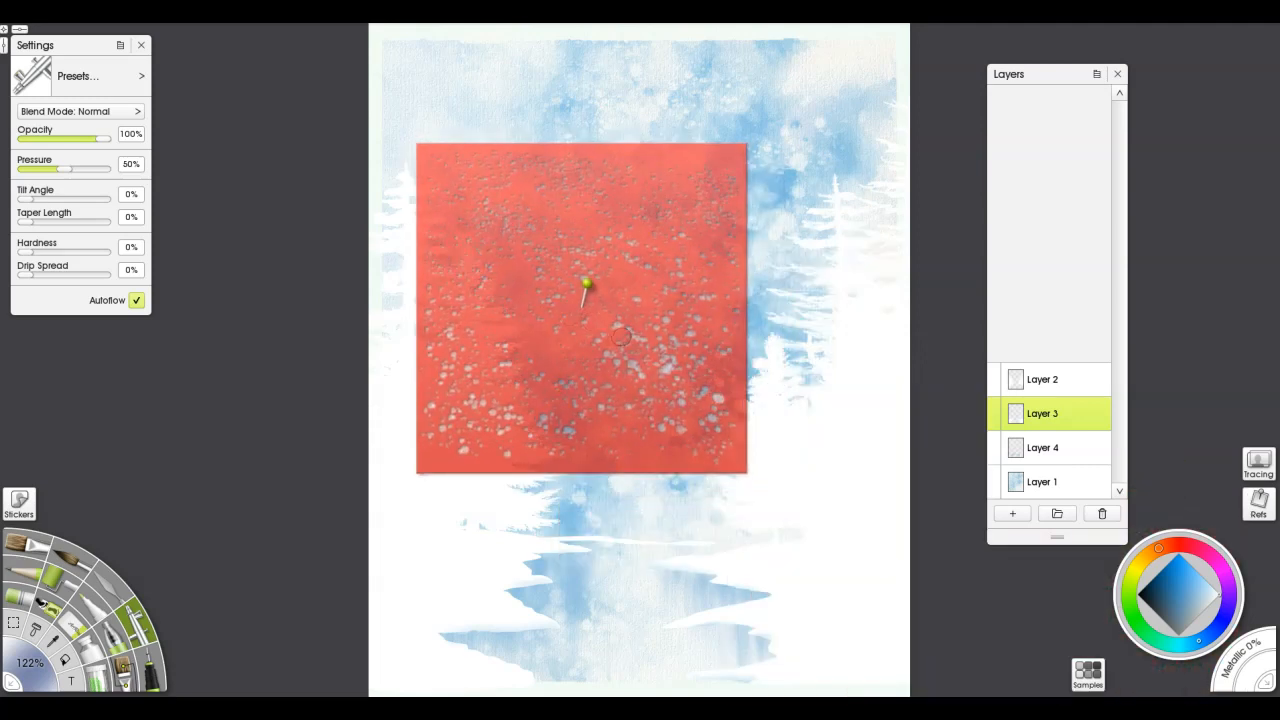
left_click_drag(618, 335, 678, 272)
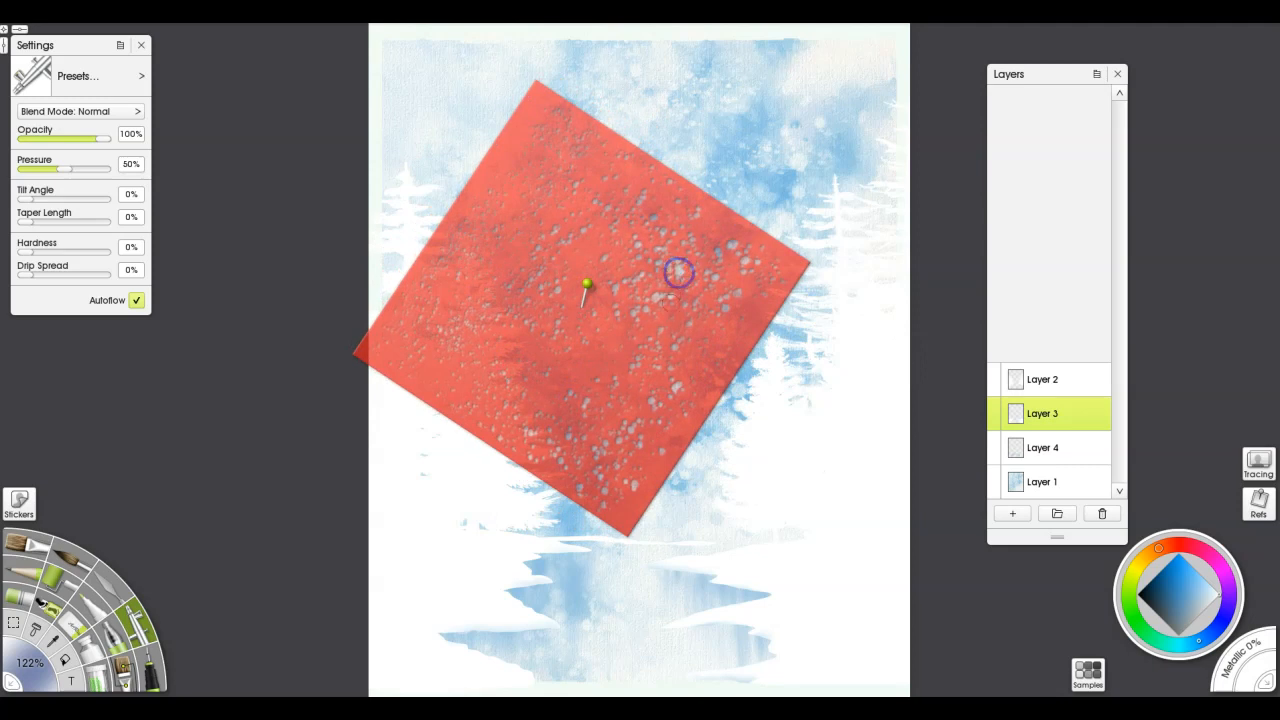
left_click_drag(681, 343, 809, 441)
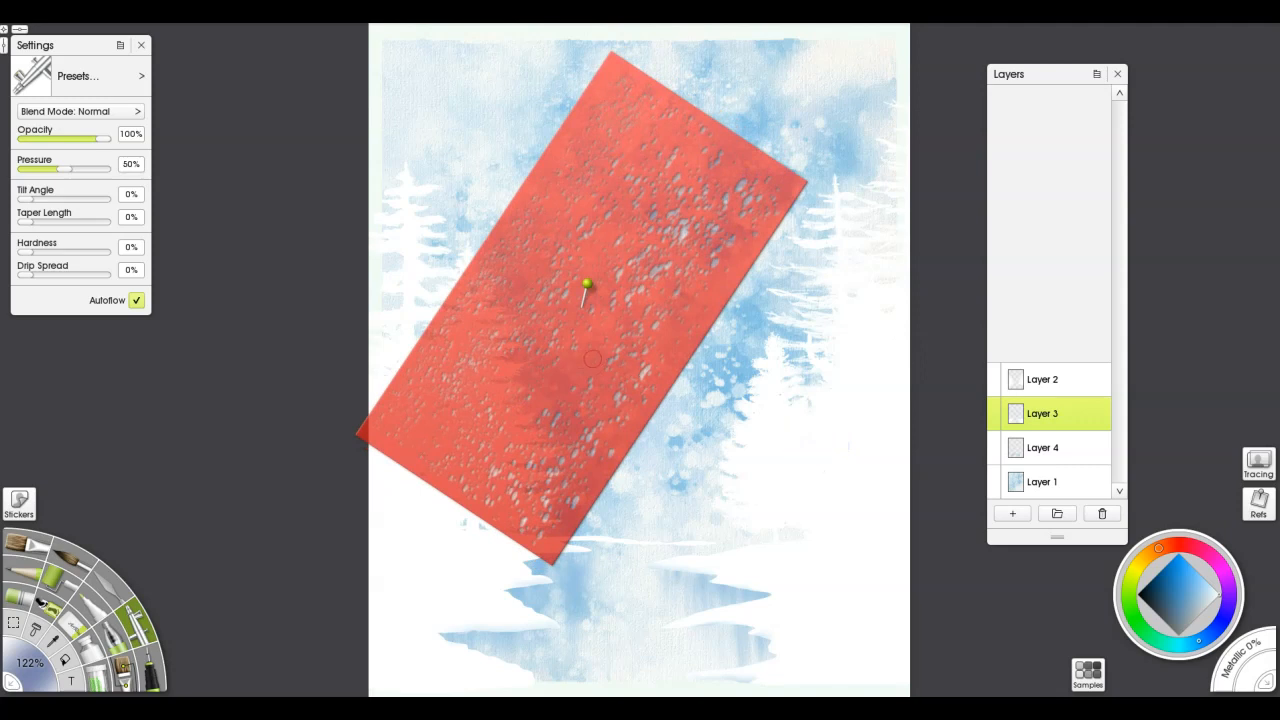
Add a layer above Layer 3 and airbrush white slanted snow flecks across the sky through the repositioned stencil, moving it off the canvas when done
left_click(1012, 514)
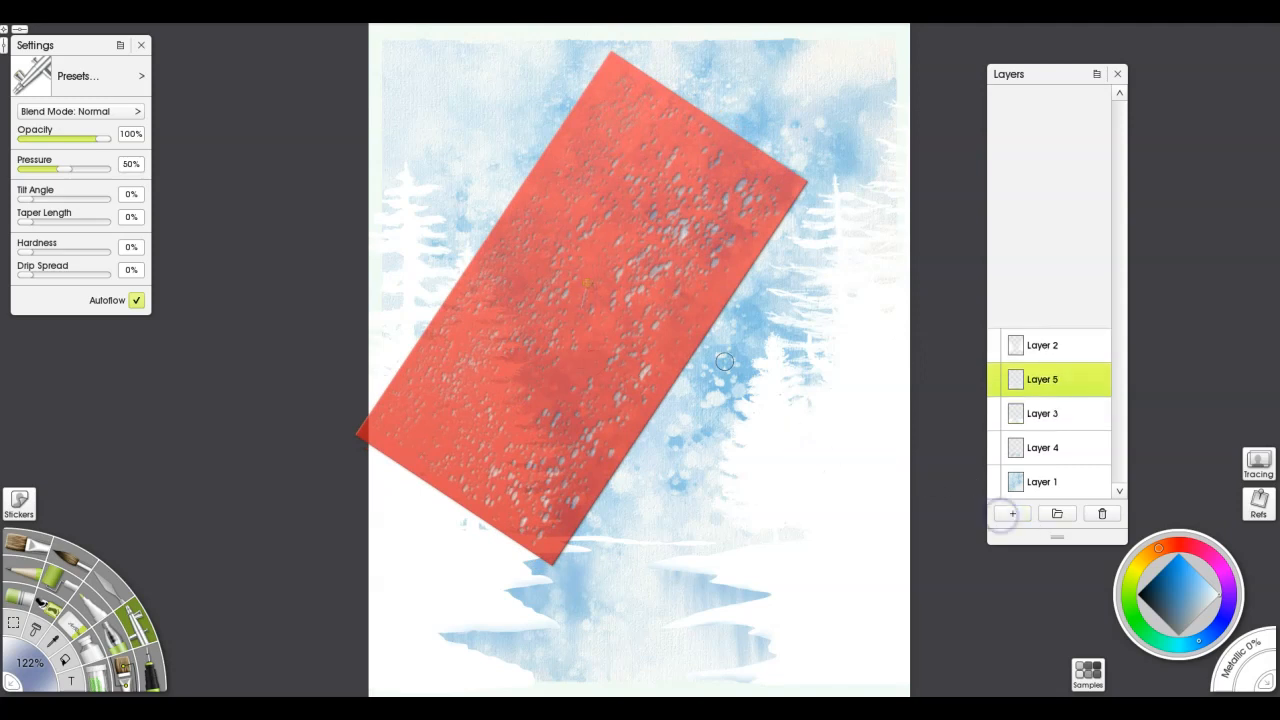
left_click_drag(641, 307, 606, 249)
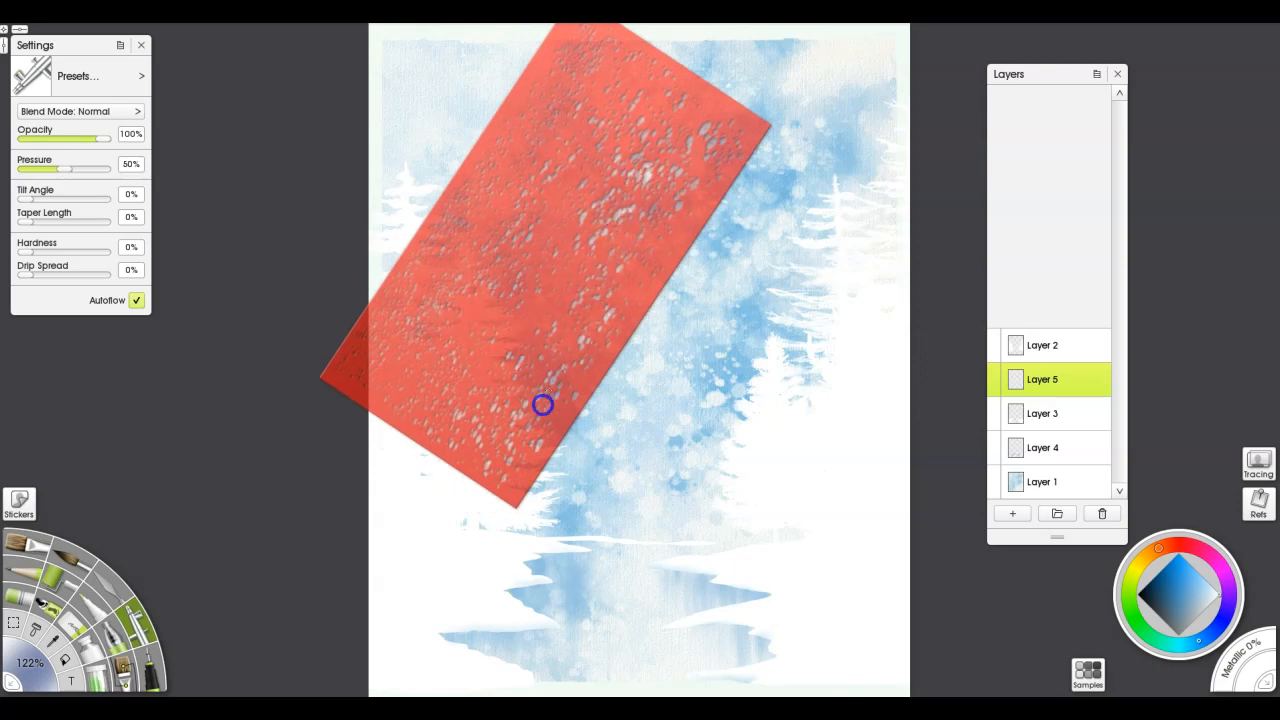
left_click_drag(609, 343, 858, 486)
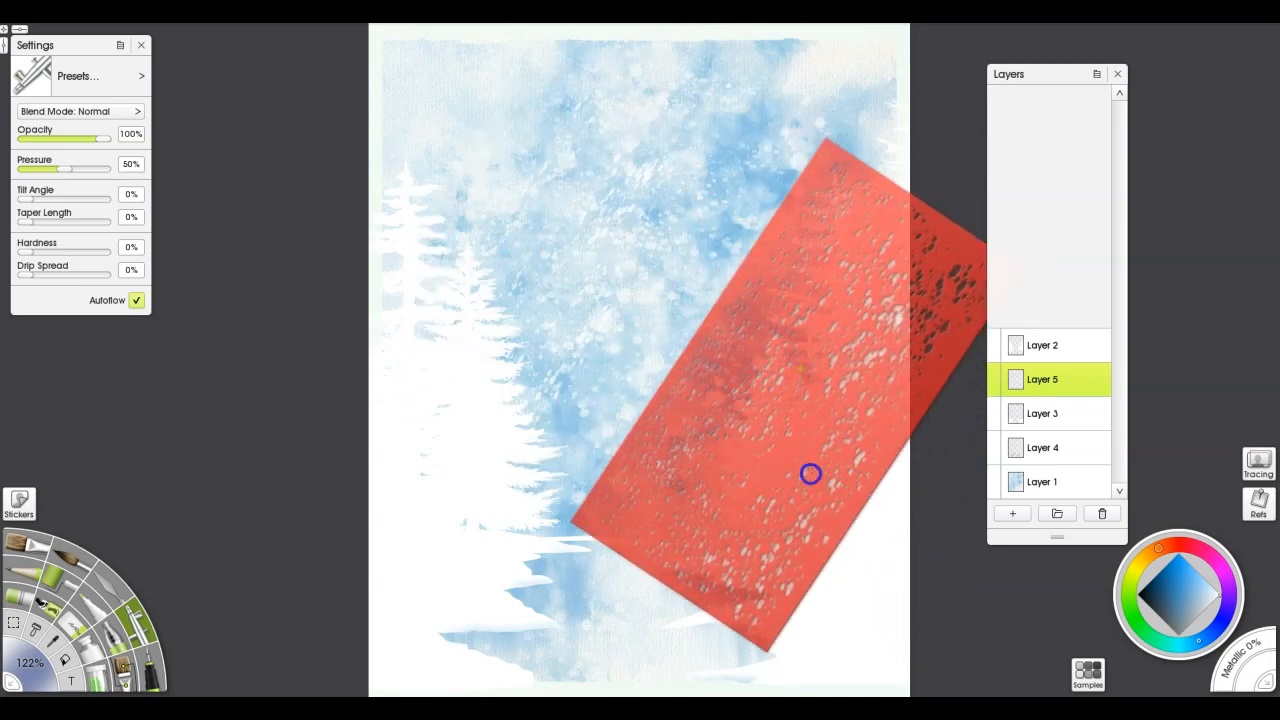
left_click_drag(852, 263, 824, 85)
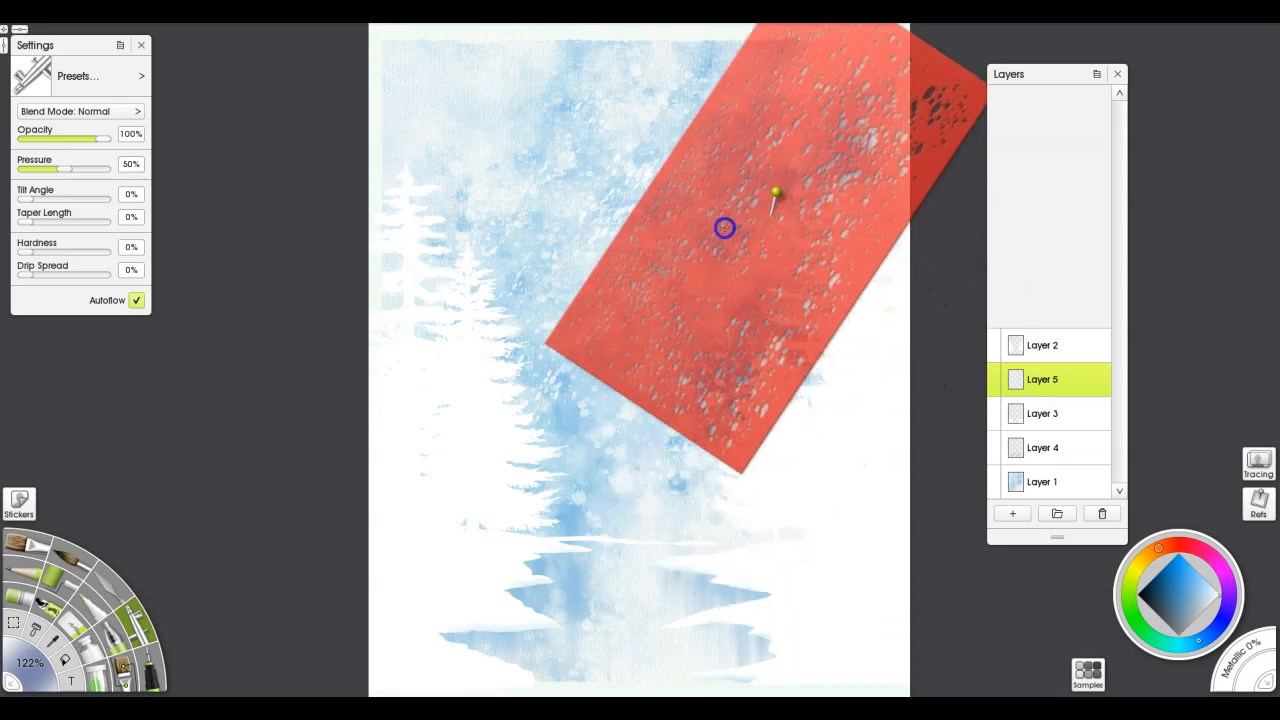
left_click_drag(778, 269, 1234, 449)
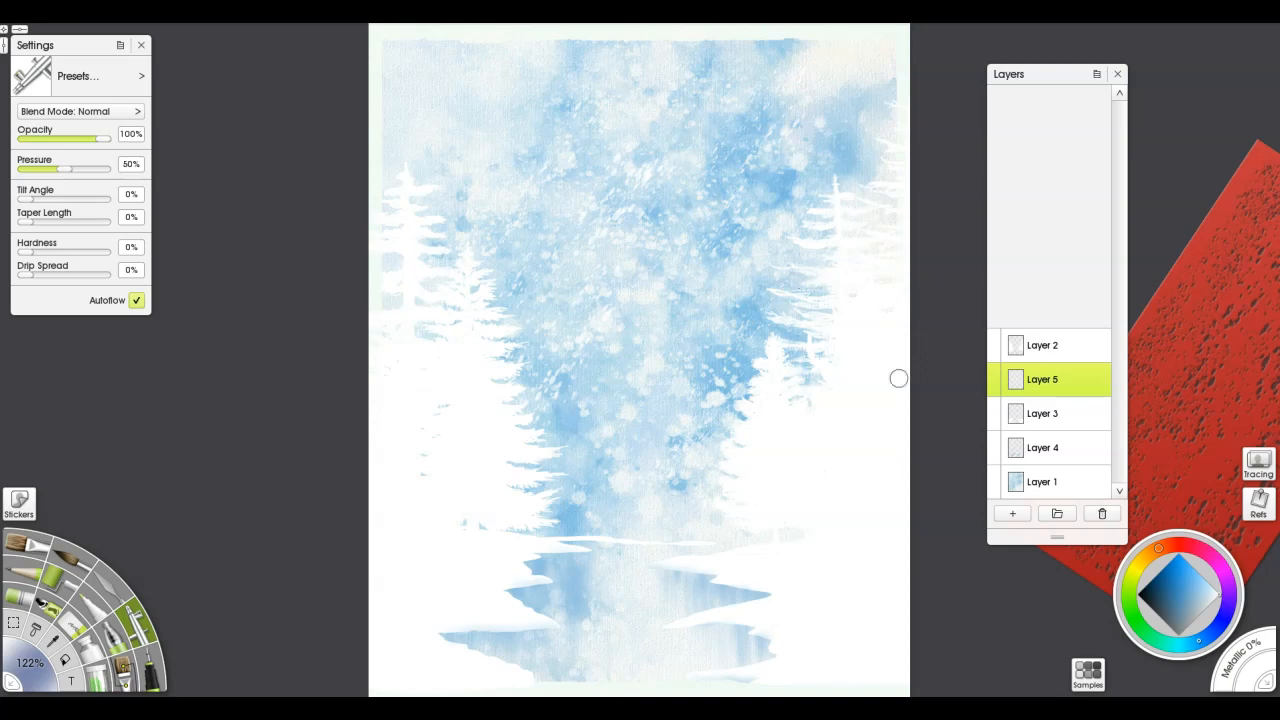
With Layer 1 active, subtract a rectangle just inside the painting's edges to leave only the outer border selected
left_click(1051, 490)
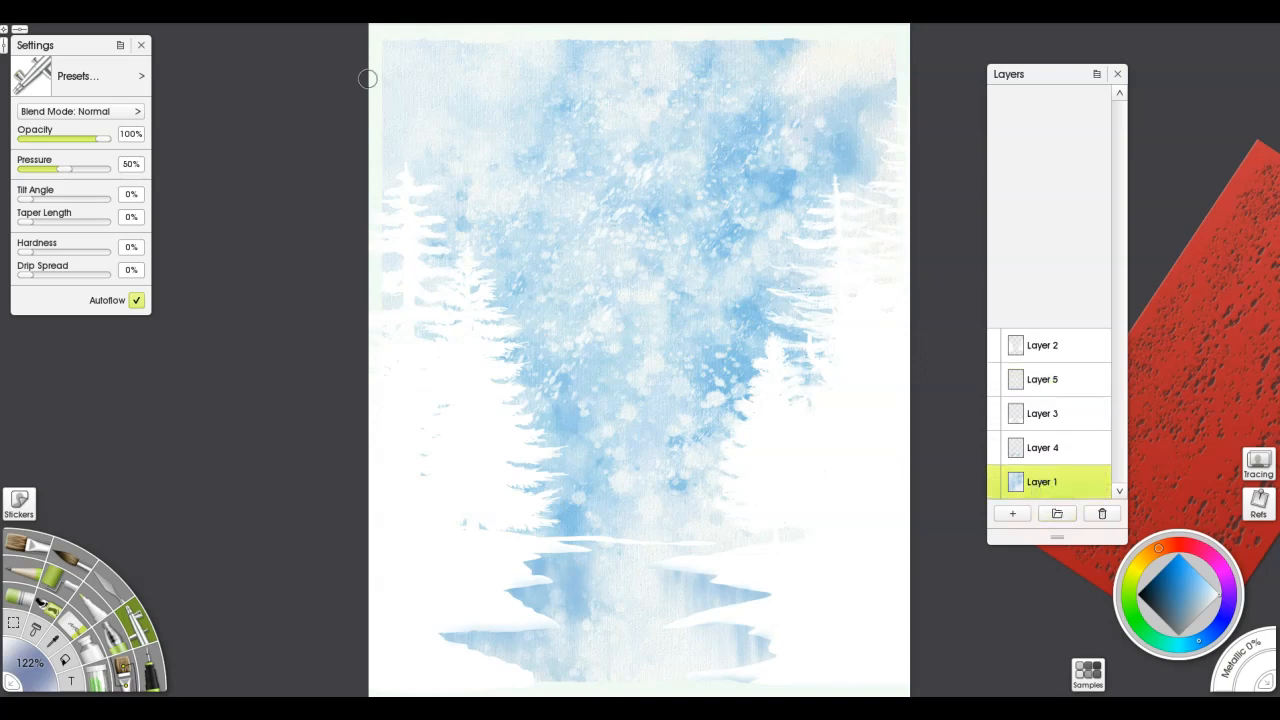
left_click(14, 622)
left_click(22, 104)
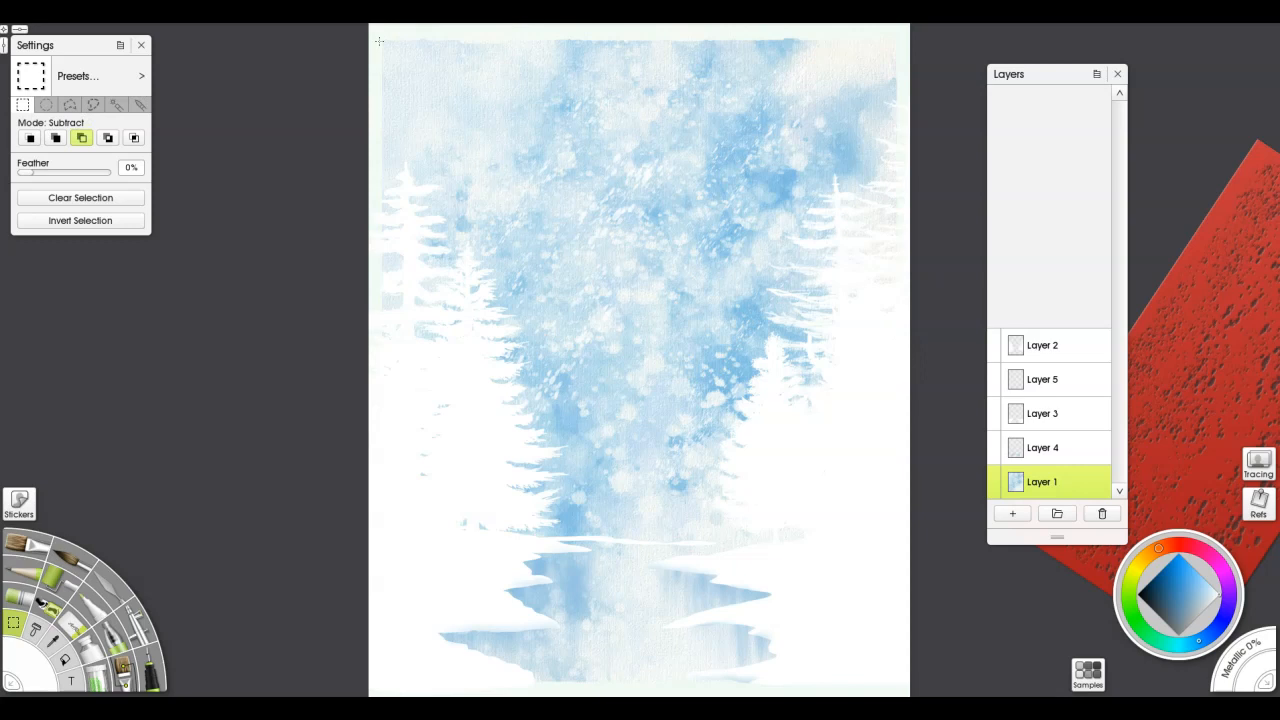
left_click_drag(381, 42, 896, 687)
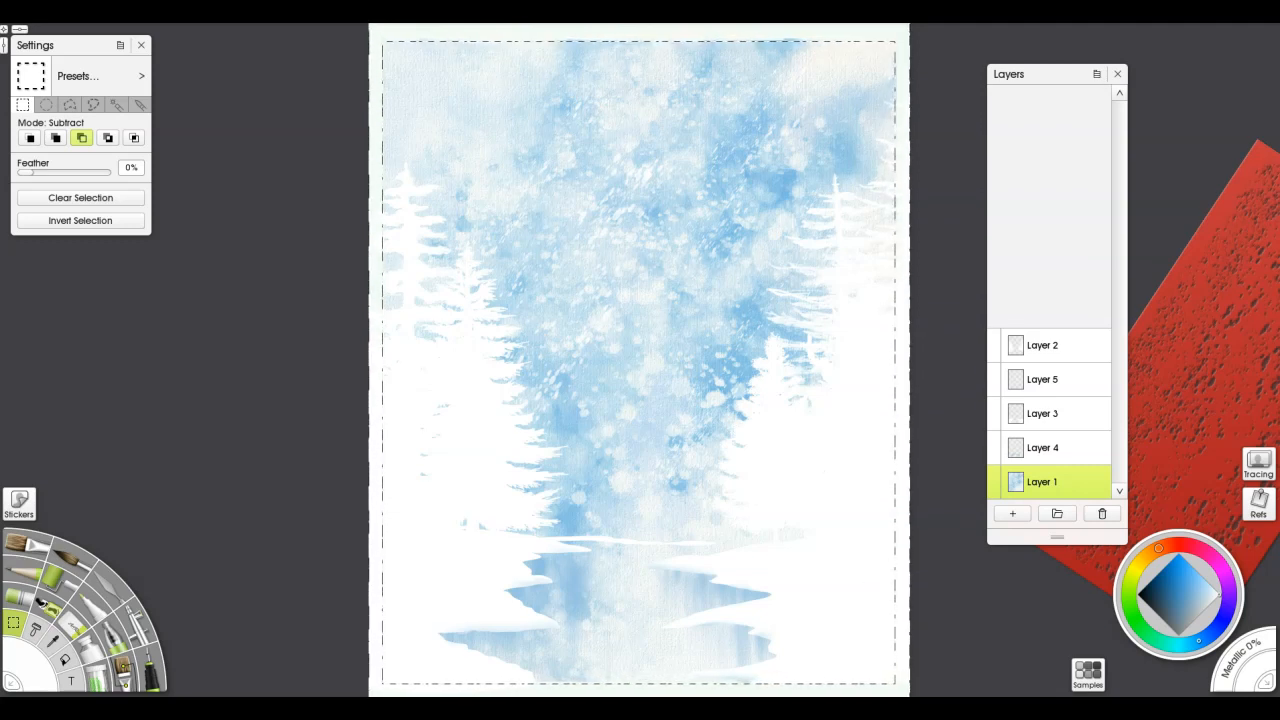
Add a layer directly above Layer 1, flood-fill the selected border with white at 100% opacity, and clear the selection
left_click(1008, 515)
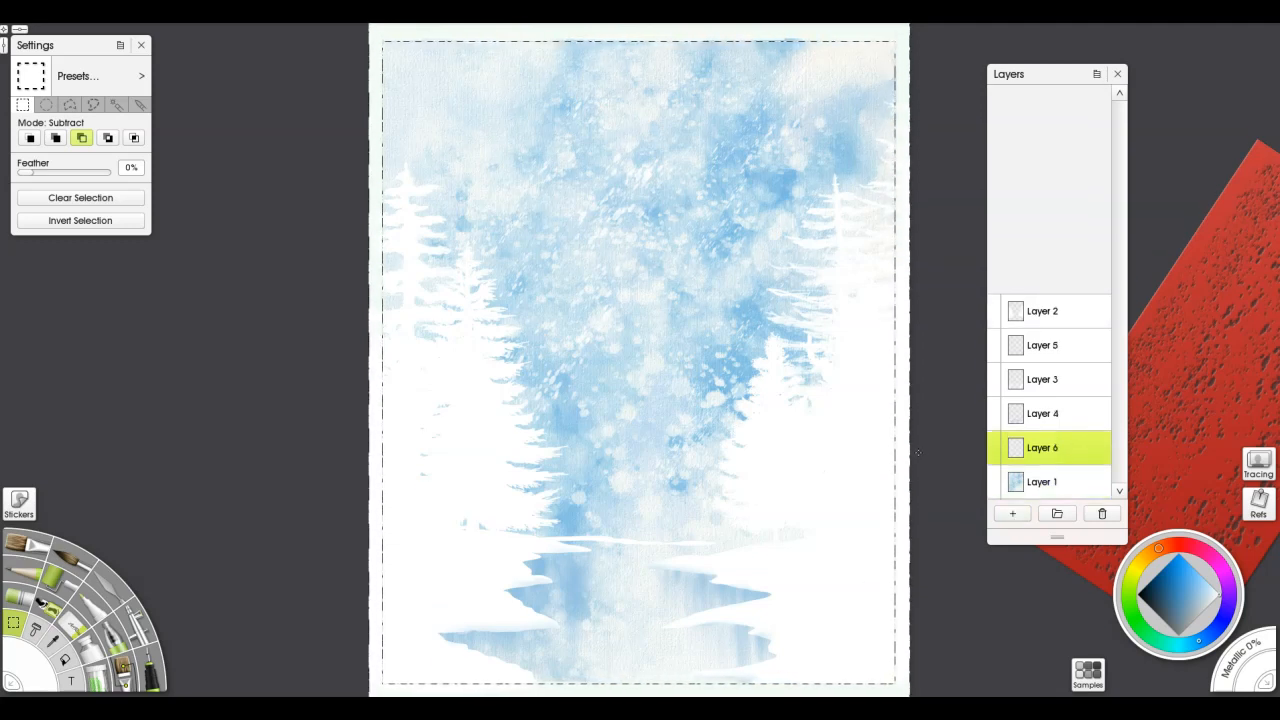
key("f")
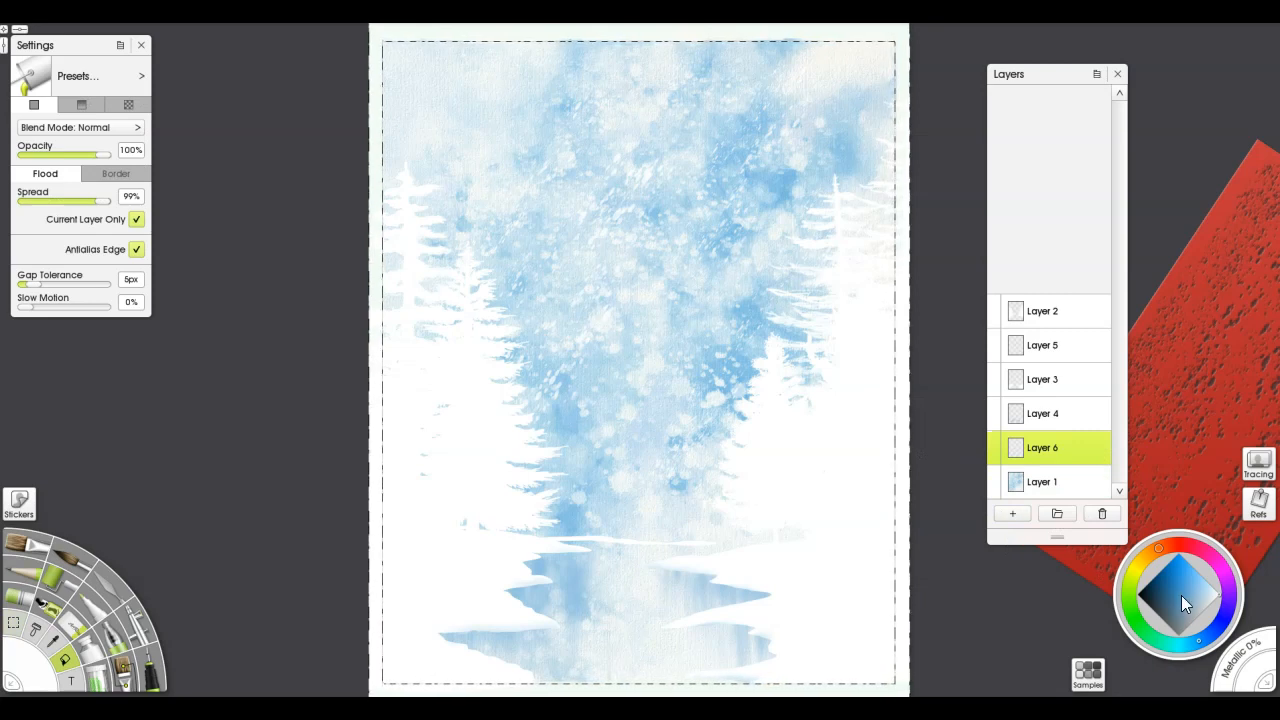
left_click(902, 577)
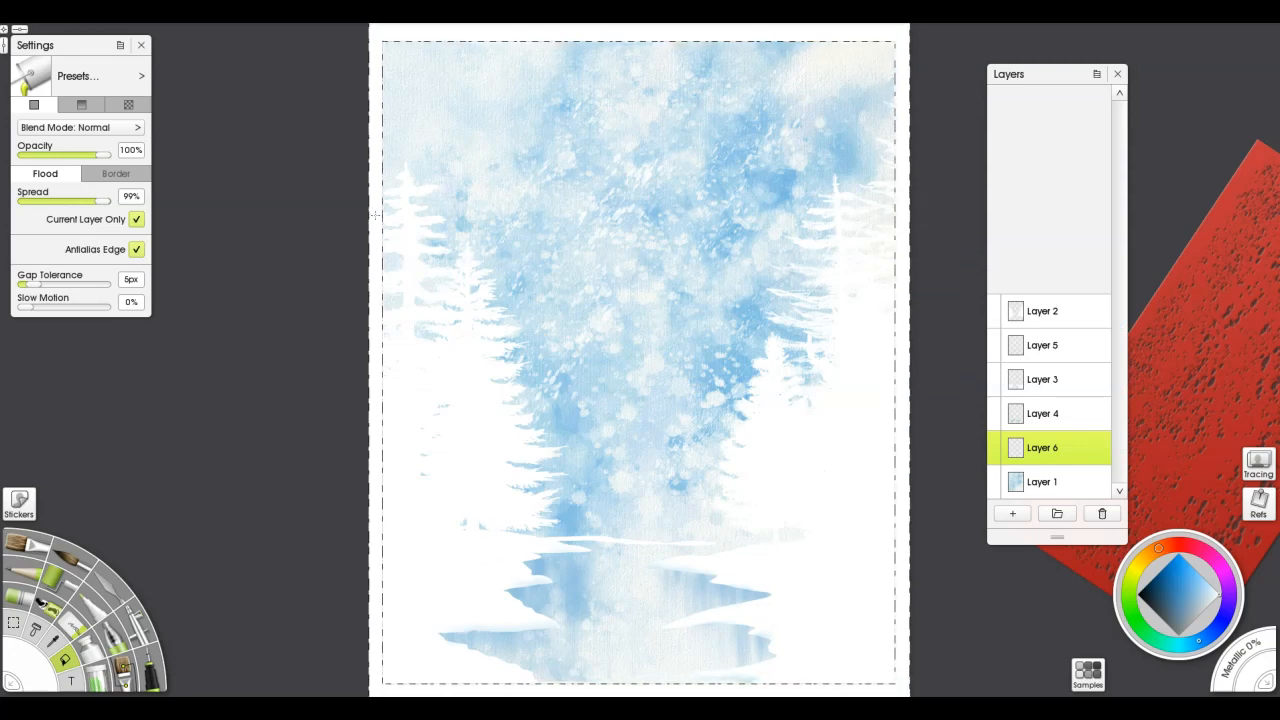
key("ctrl+d")
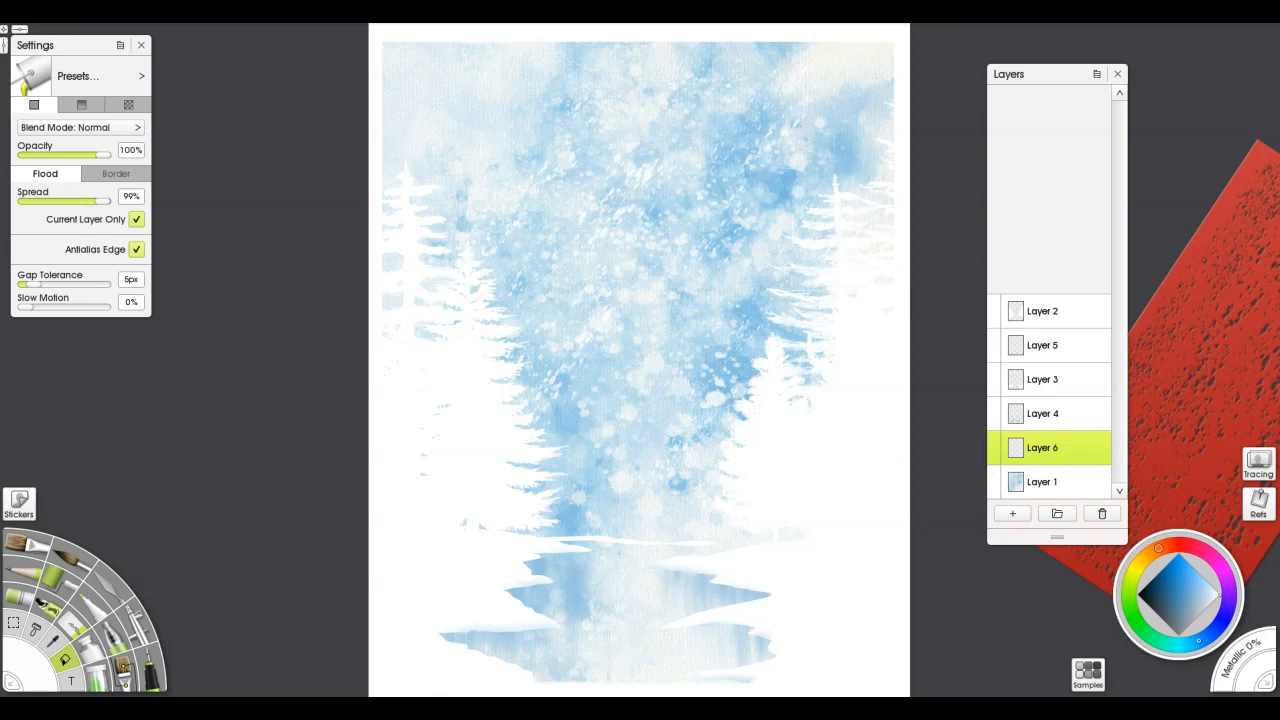
Airbrush white ripples onto the water through a horizontal ripple stencil on Layer 6, then remove both the ripple and speckle stencils
left_click_drag(990, 683, 600, 504)
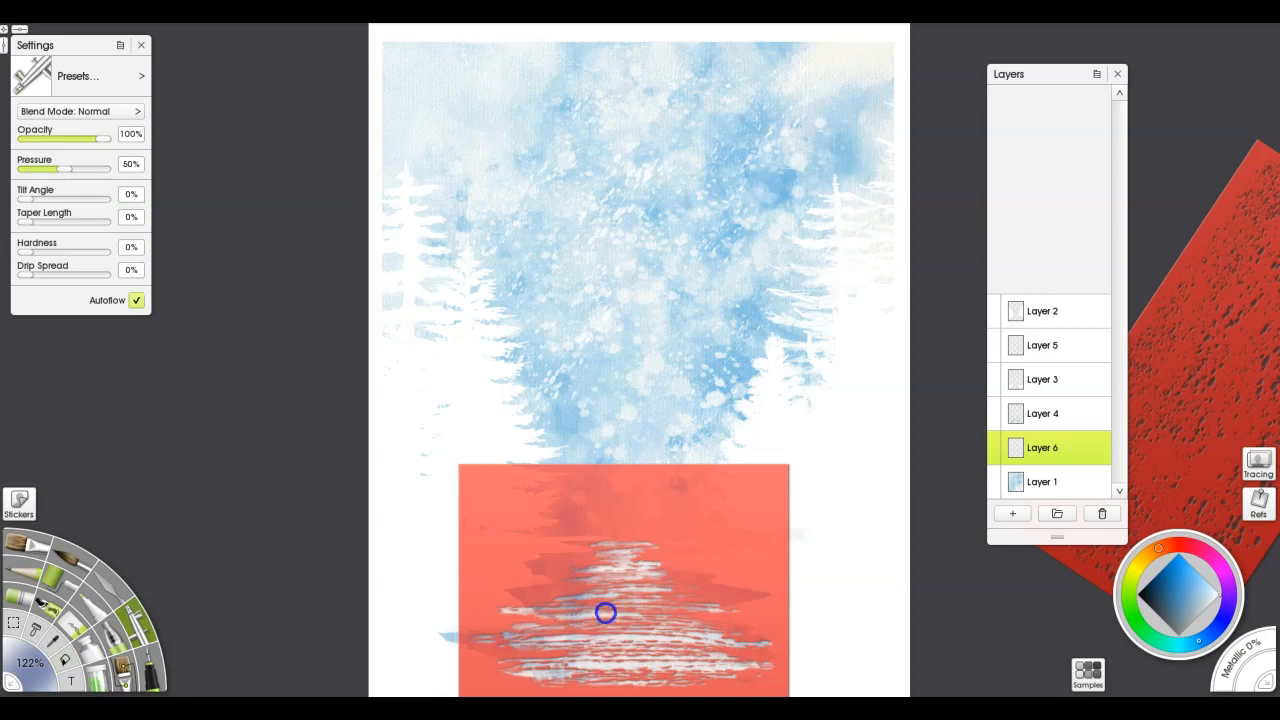
left_click_drag(707, 525, 1235, 320)
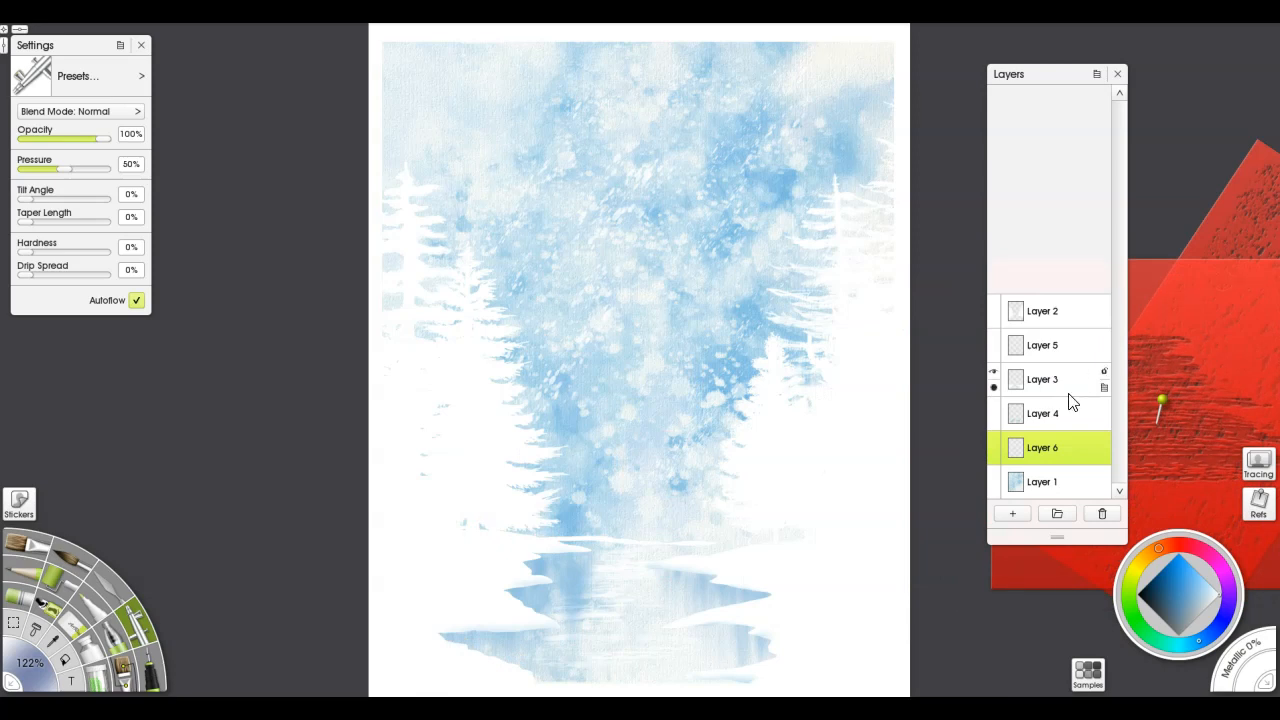
right_click(1172, 288)
left_click(1190, 446)
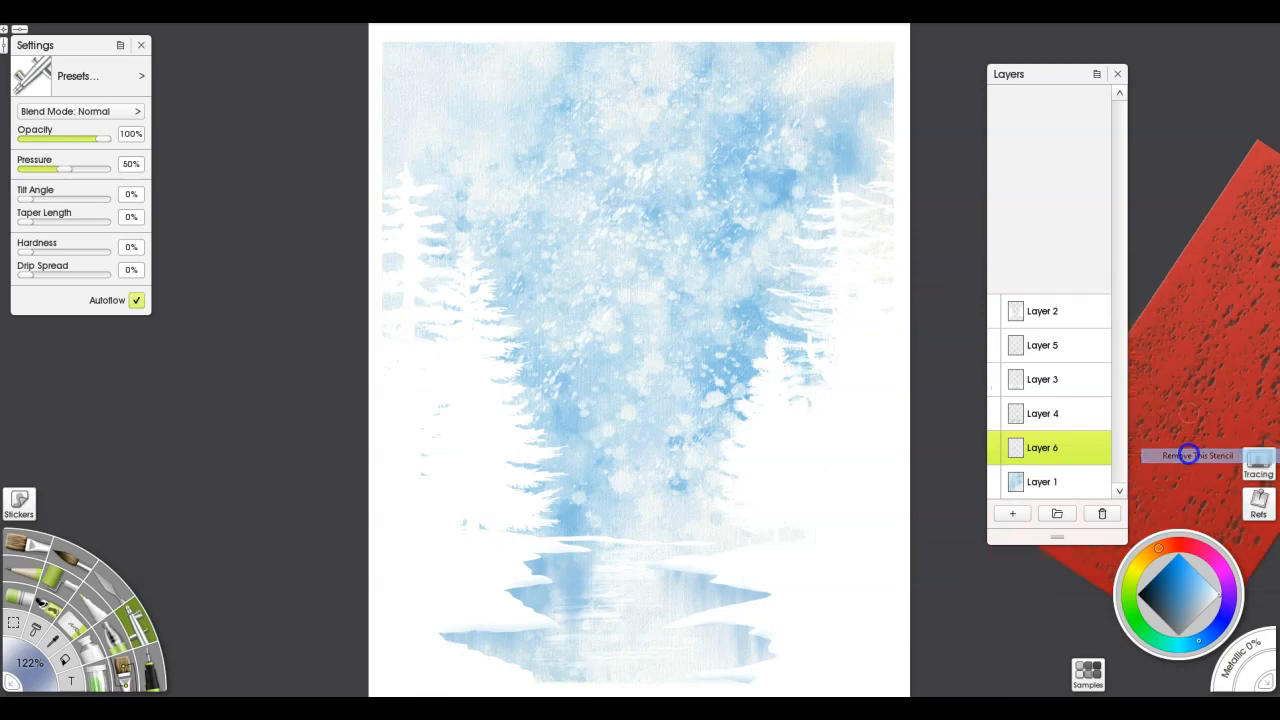
right_click(1190, 455)
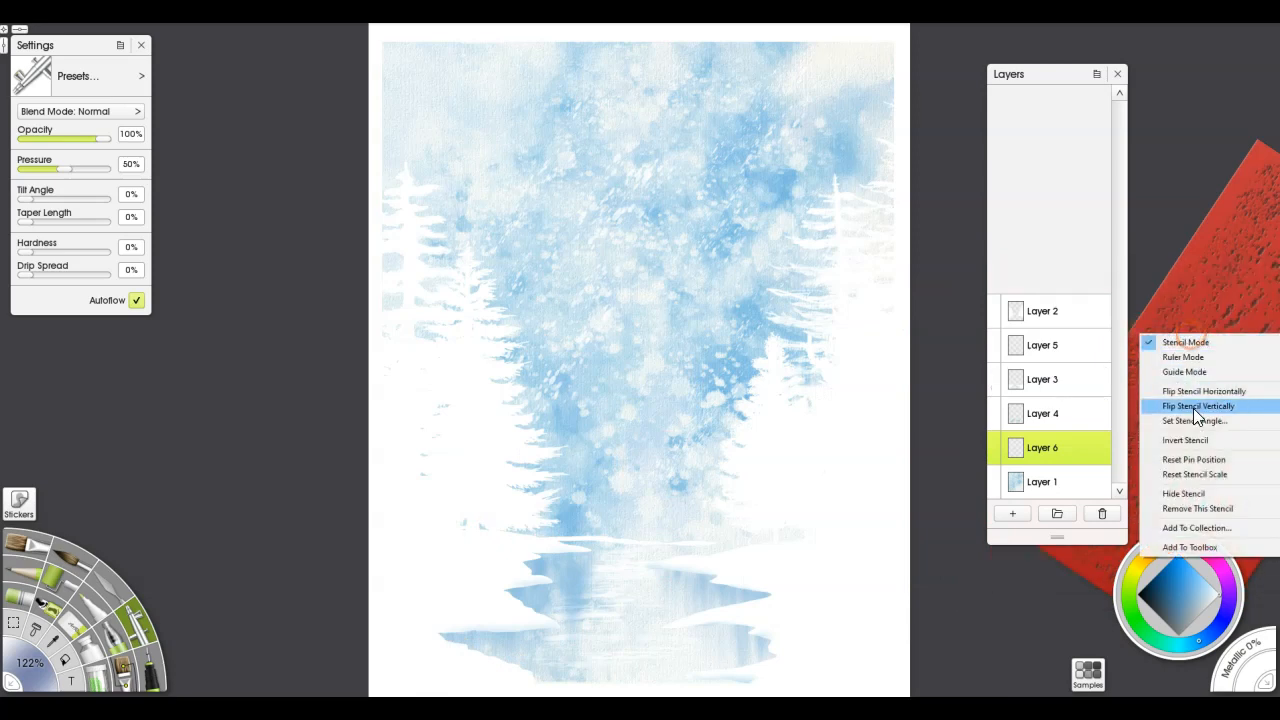
left_click(1194, 508)
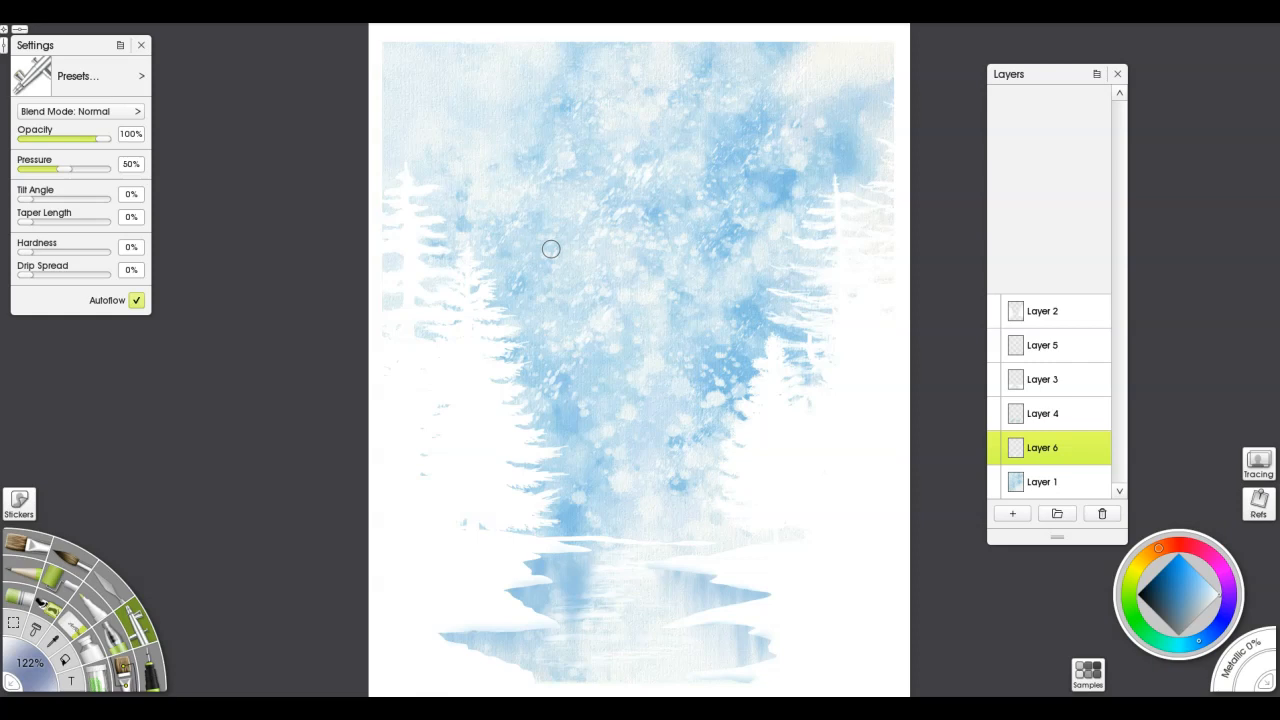
Add a layer above Layer 6 and paint a distant grey-blue tree line along the far shore with Watercolor Trees 8 at 69% opacity
left_click(1043, 421)
left_click(1043, 449)
left_click(1012, 513)
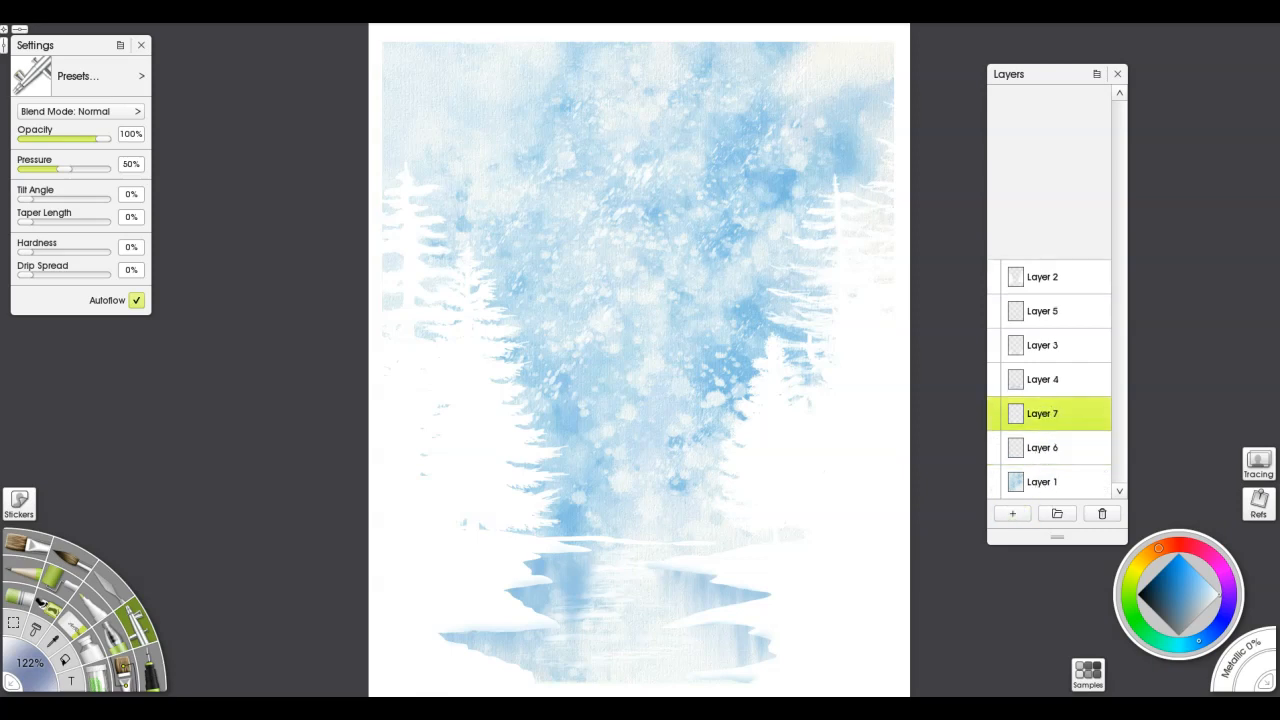
left_click(120, 674)
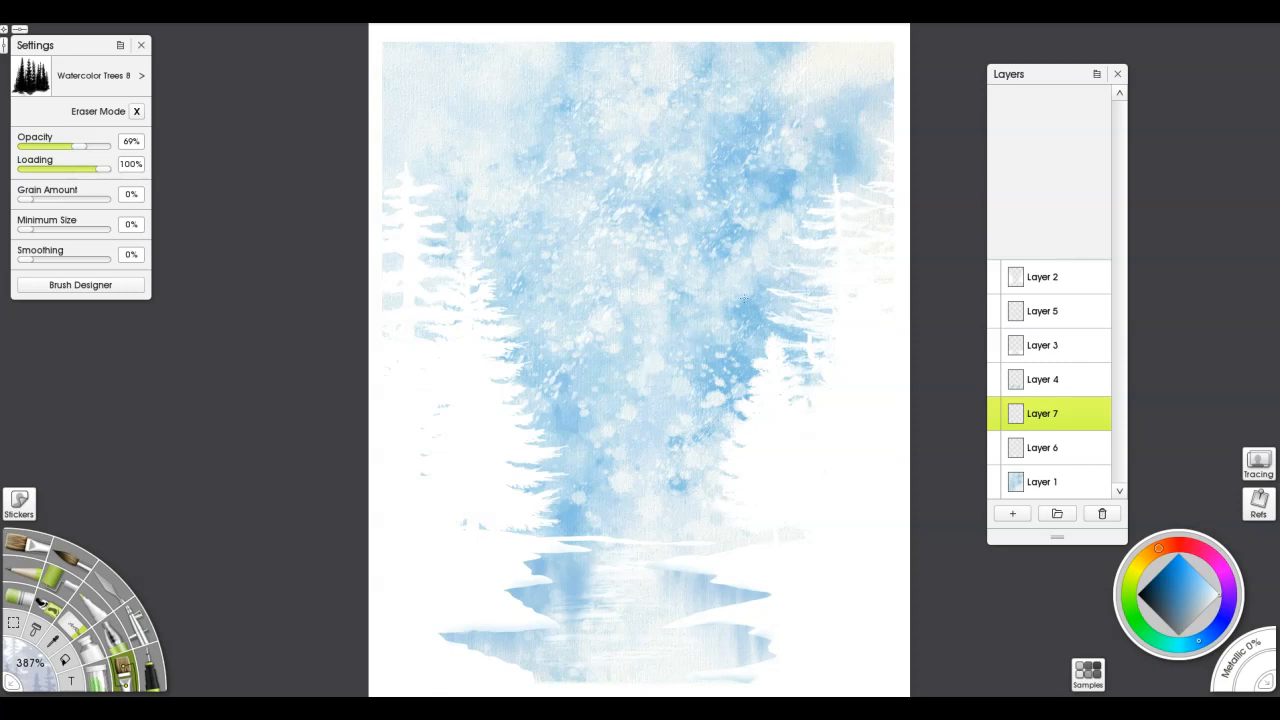
left_click(770, 307, "alt")
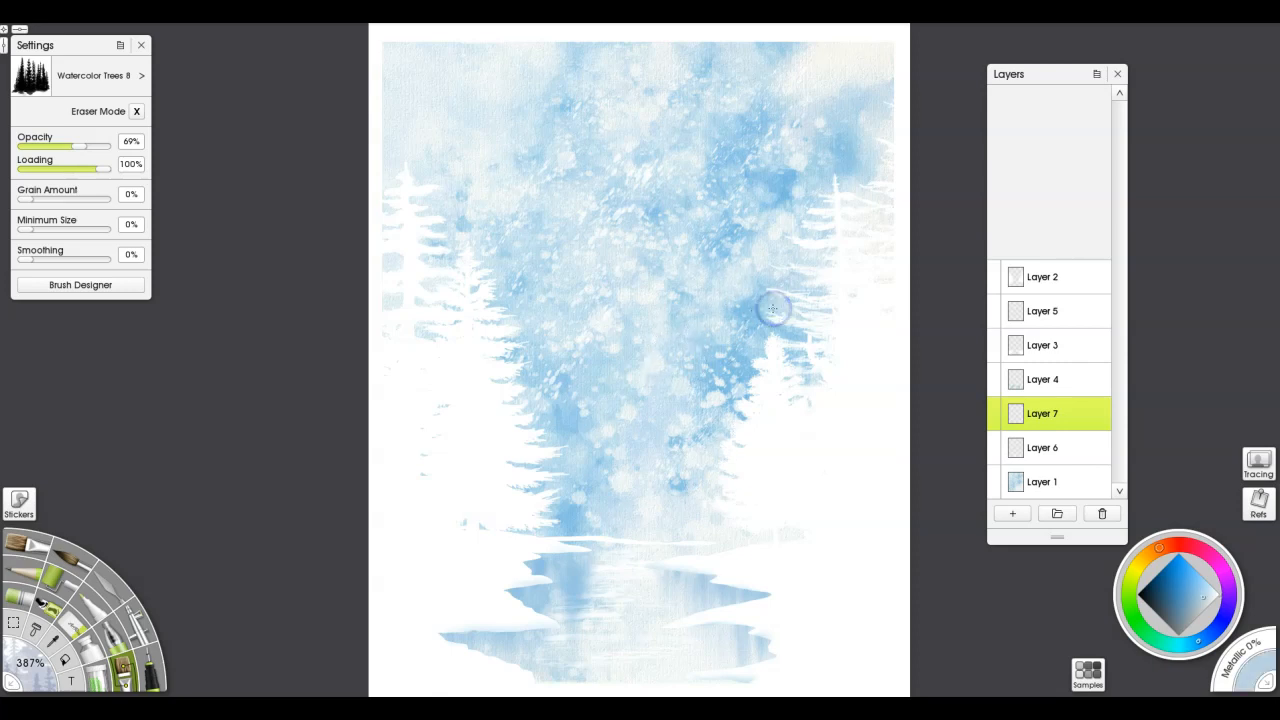
left_click(1189, 608)
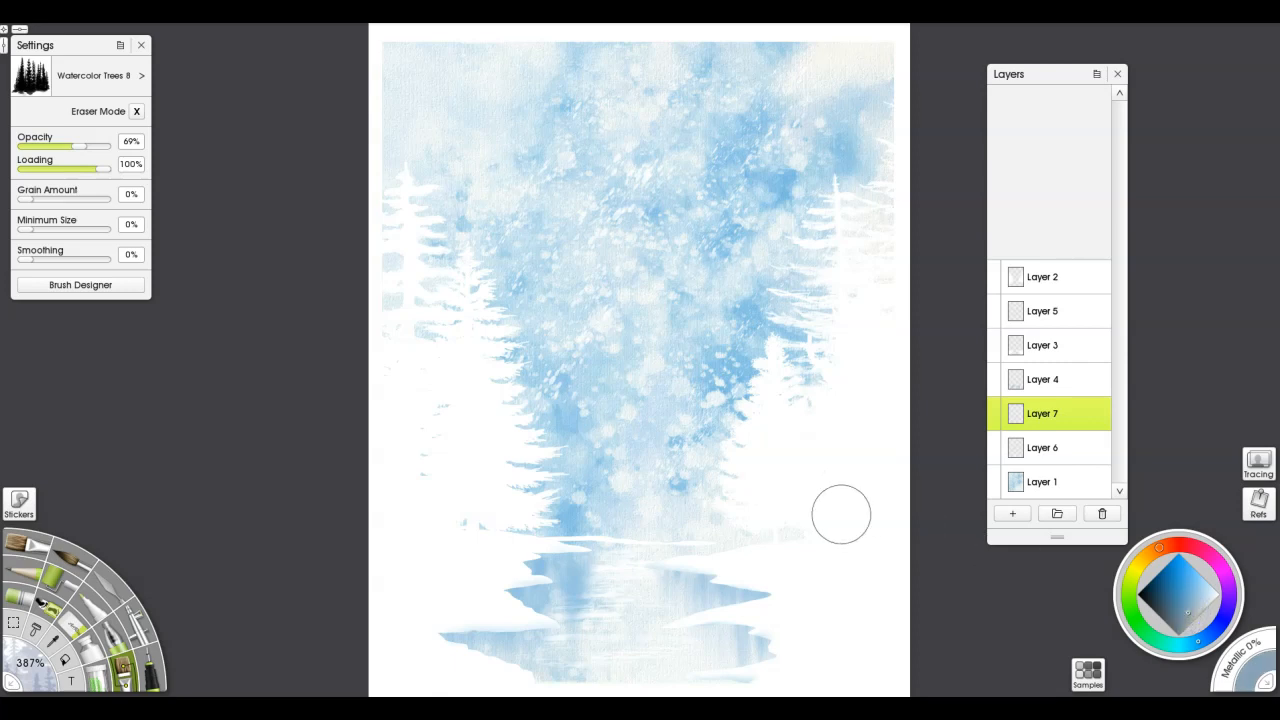
mouse_move(646, 529)
left_mouse_down()
mouse_move(717, 486)
mouse_move(722, 497)
mouse_move(648, 544)
mouse_move(820, 526)
left_mouse_up()
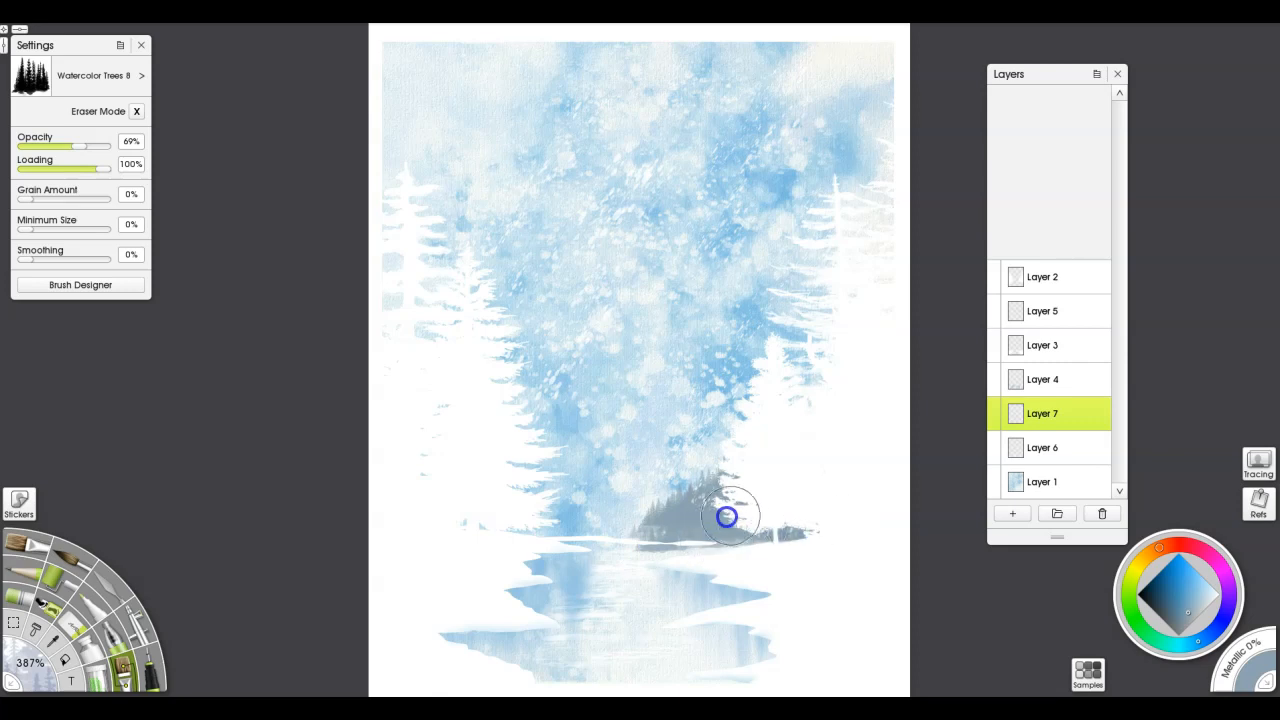
mouse_move(550, 514)
left_mouse_down()
mouse_move(540, 506)
mouse_move(526, 523)
mouse_move(532, 492)
mouse_move(654, 531)
mouse_move(560, 529)
mouse_move(459, 499)
mouse_move(438, 476)
mouse_move(744, 528)
mouse_move(672, 515)
mouse_move(717, 514)
mouse_move(663, 534)
mouse_move(740, 529)
mouse_move(675, 540)
mouse_move(714, 531)
mouse_move(680, 526)
mouse_move(706, 486)
mouse_move(657, 524)
mouse_move(631, 506)
mouse_move(637, 537)
mouse_move(646, 520)
mouse_move(589, 516)
mouse_move(603, 525)
left_mouse_up()
Vary the distant tree line with lighter blue strokes and darker grey-blue strokes along its base
left_click(672, 451, "alt")
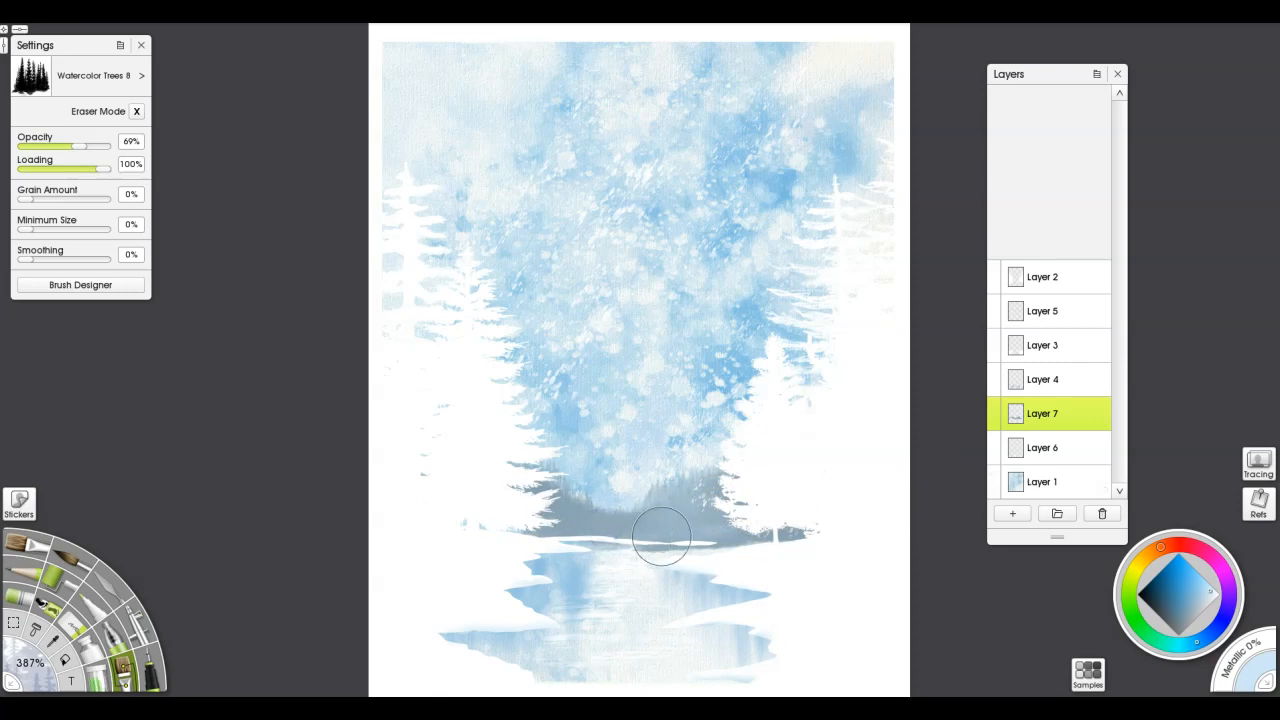
left_click(567, 519, "alt")
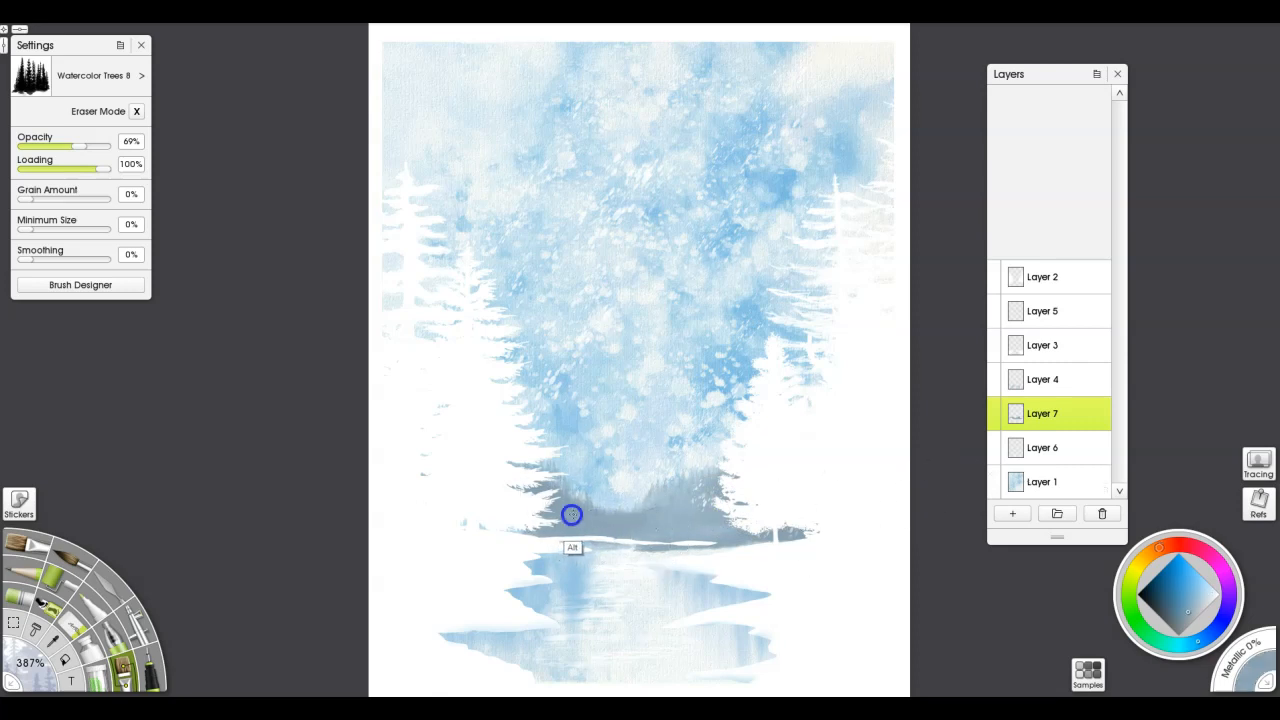
left_click(688, 537, "alt")
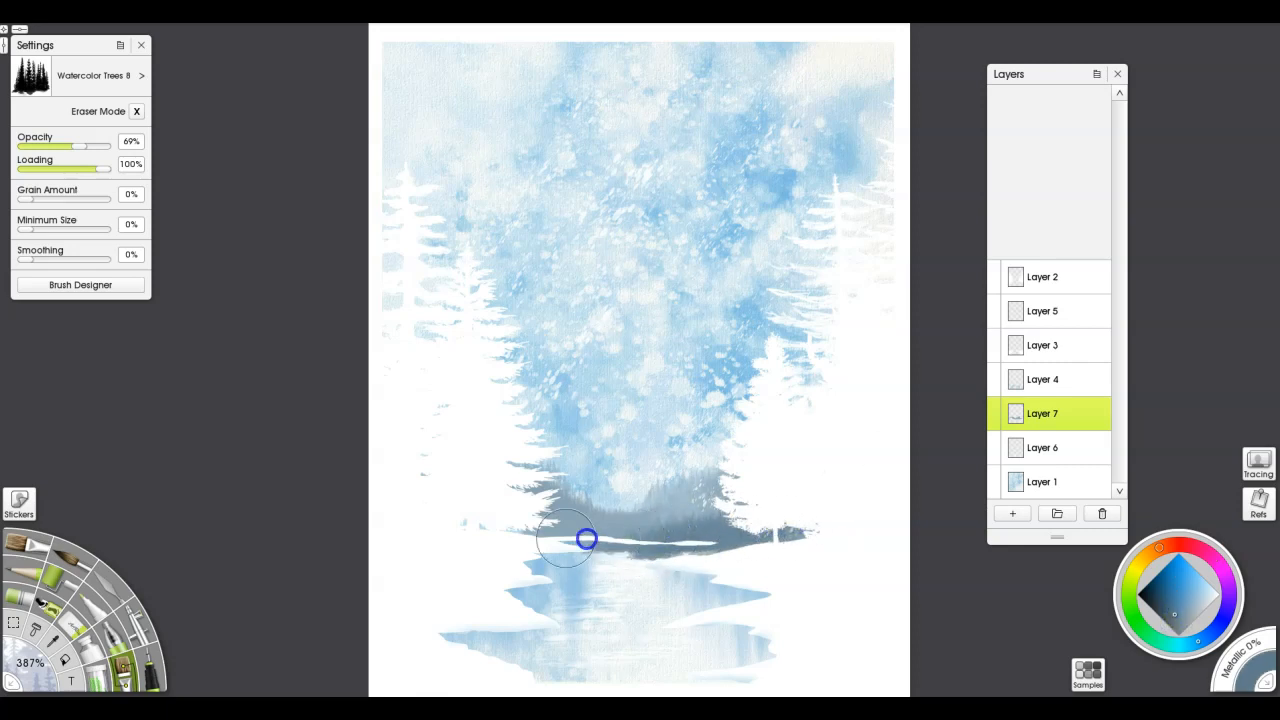
Clear the grey tree paint spilling below the snowy far shoreline on Layer 7, using a freehand lasso selection instead of the eraser
key("e")
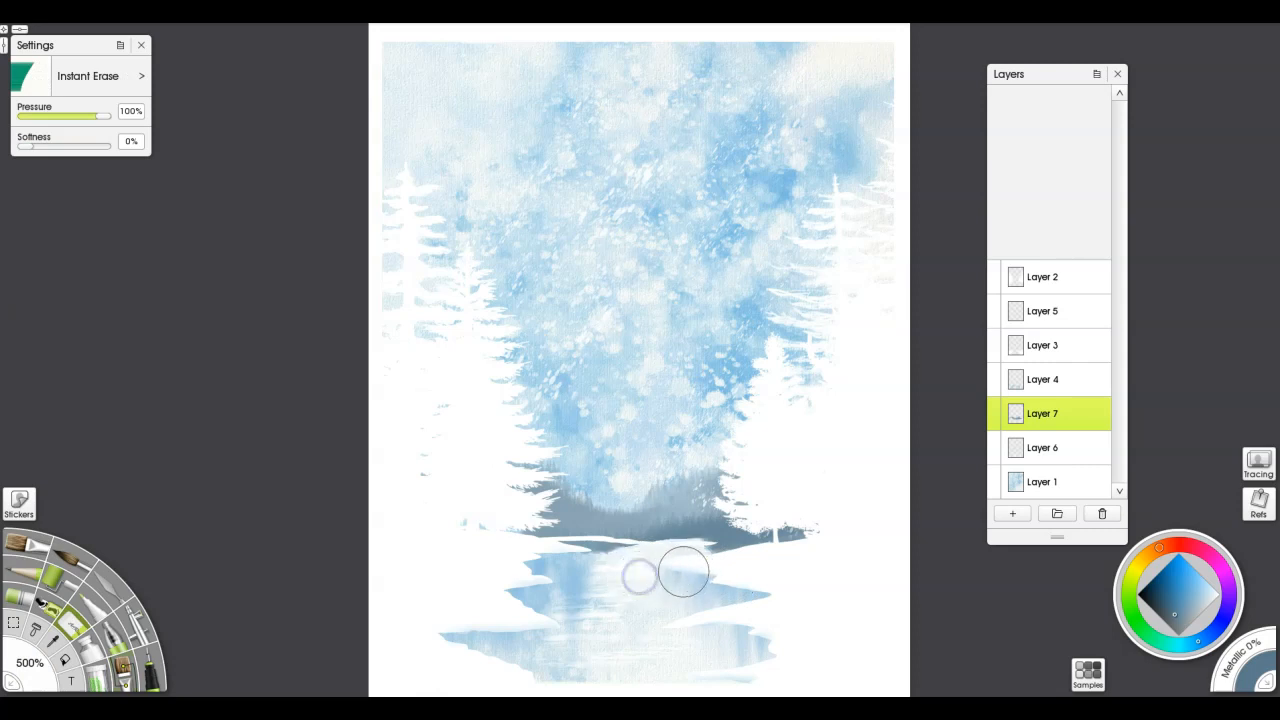
key("ctrl+z")
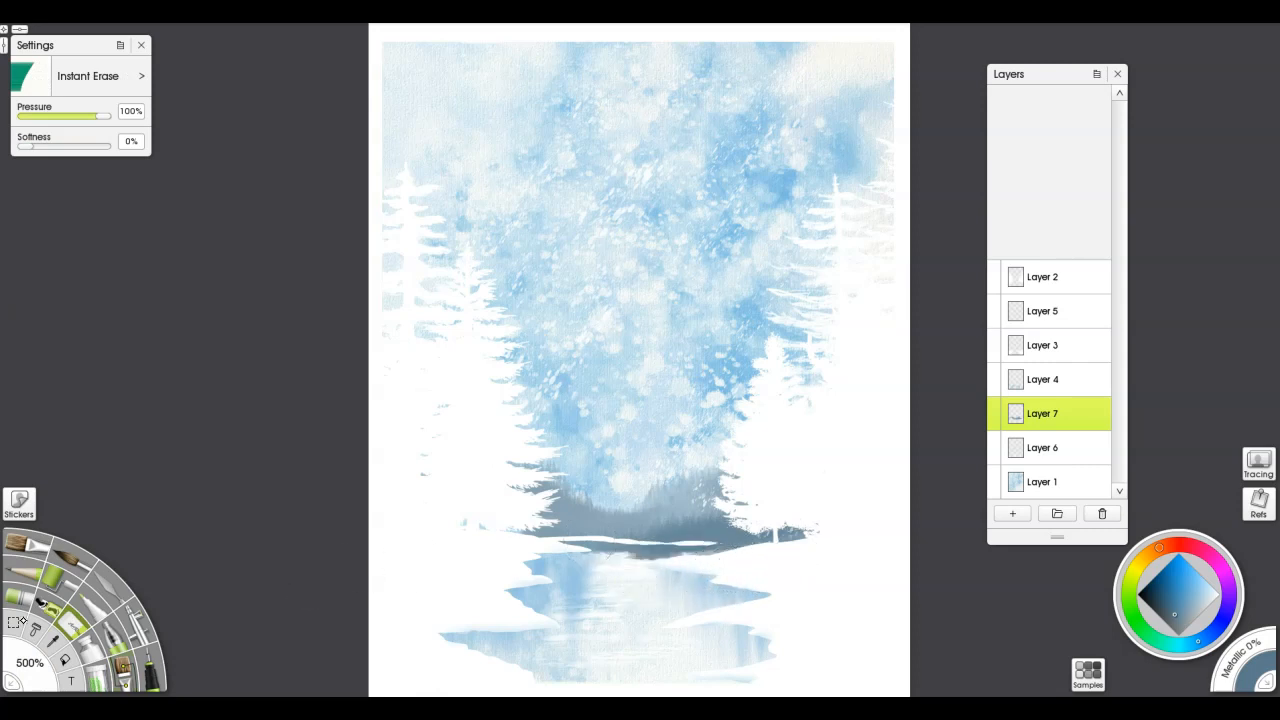
left_click(14, 622)
left_click(92, 104)
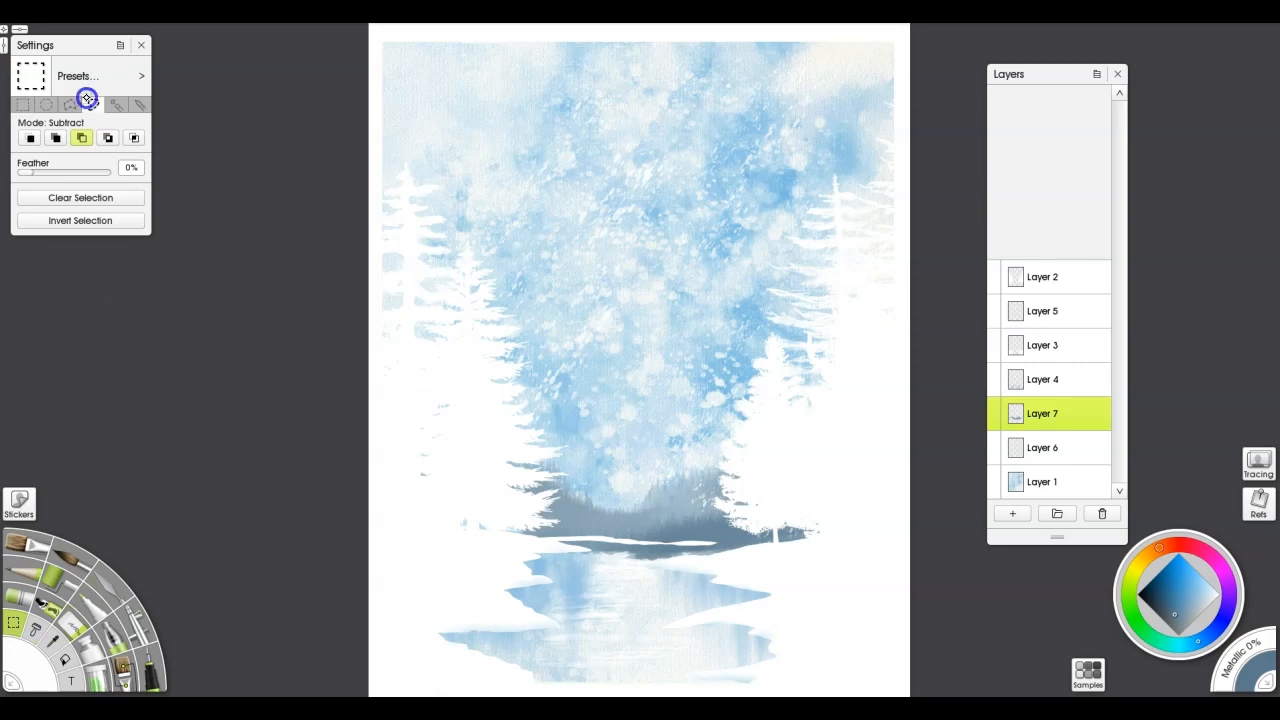
mouse_move(543, 543)
left_mouse_down()
mouse_move(622, 586)
mouse_move(781, 570)
mouse_move(753, 548)
mouse_move(553, 541)
left_mouse_up()
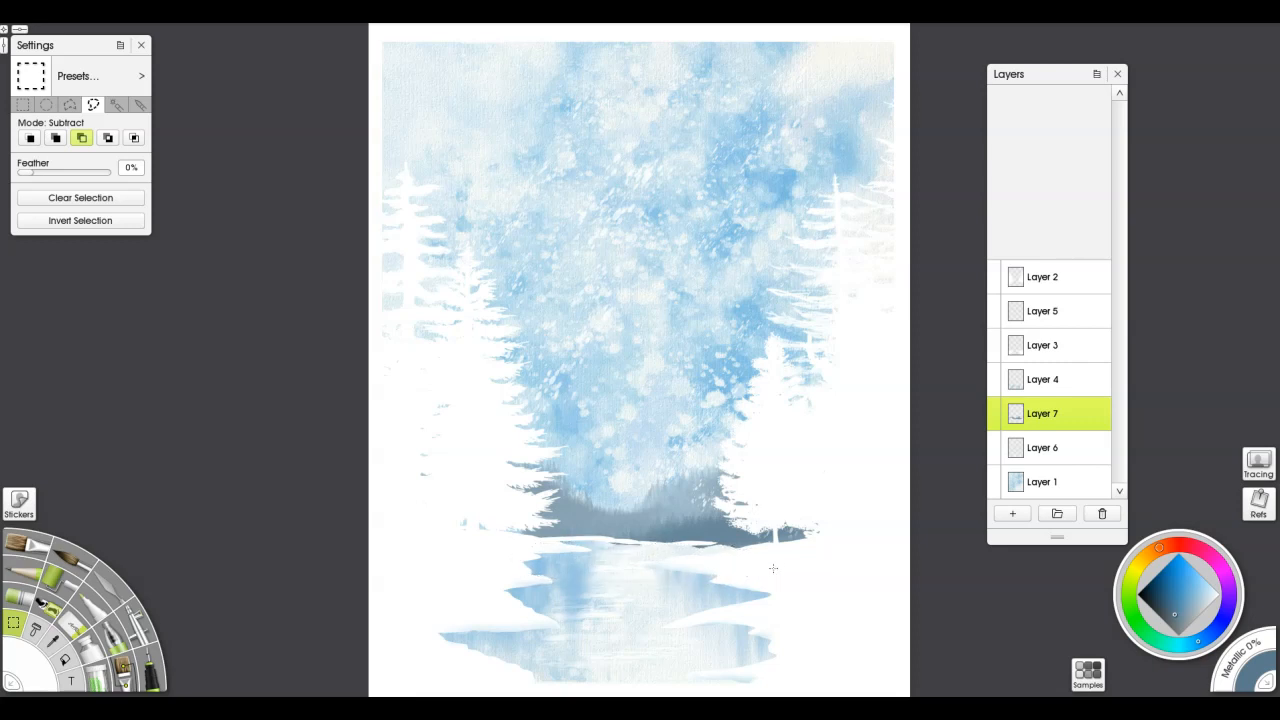
Soften the lower part of the distant tree line with the palette knife's Heavy Blurred Frosting at 86% pressure
key("k")
left_click_drag(714, 561, 689, 560)
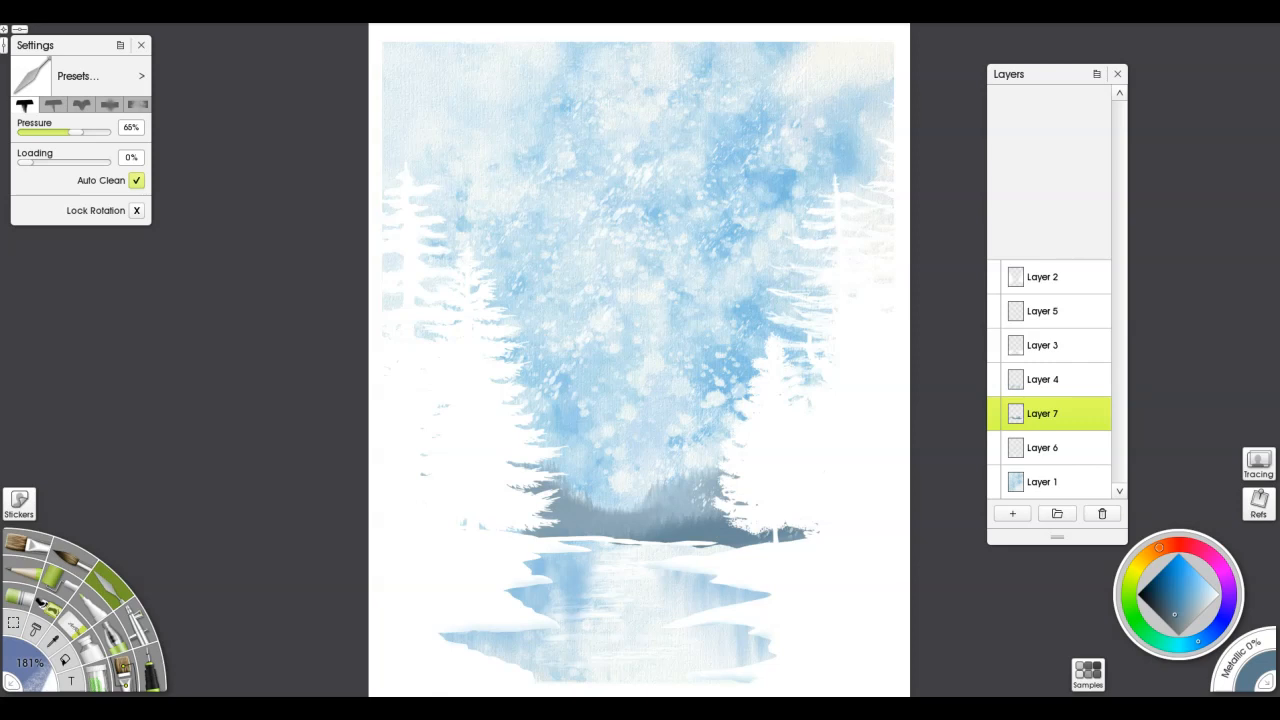
left_click(138, 104)
mouse_move(703, 552)
left_mouse_down()
mouse_move(686, 549)
mouse_move(722, 547)
mouse_move(594, 546)
mouse_move(737, 549)
mouse_move(882, 578)
left_mouse_up()
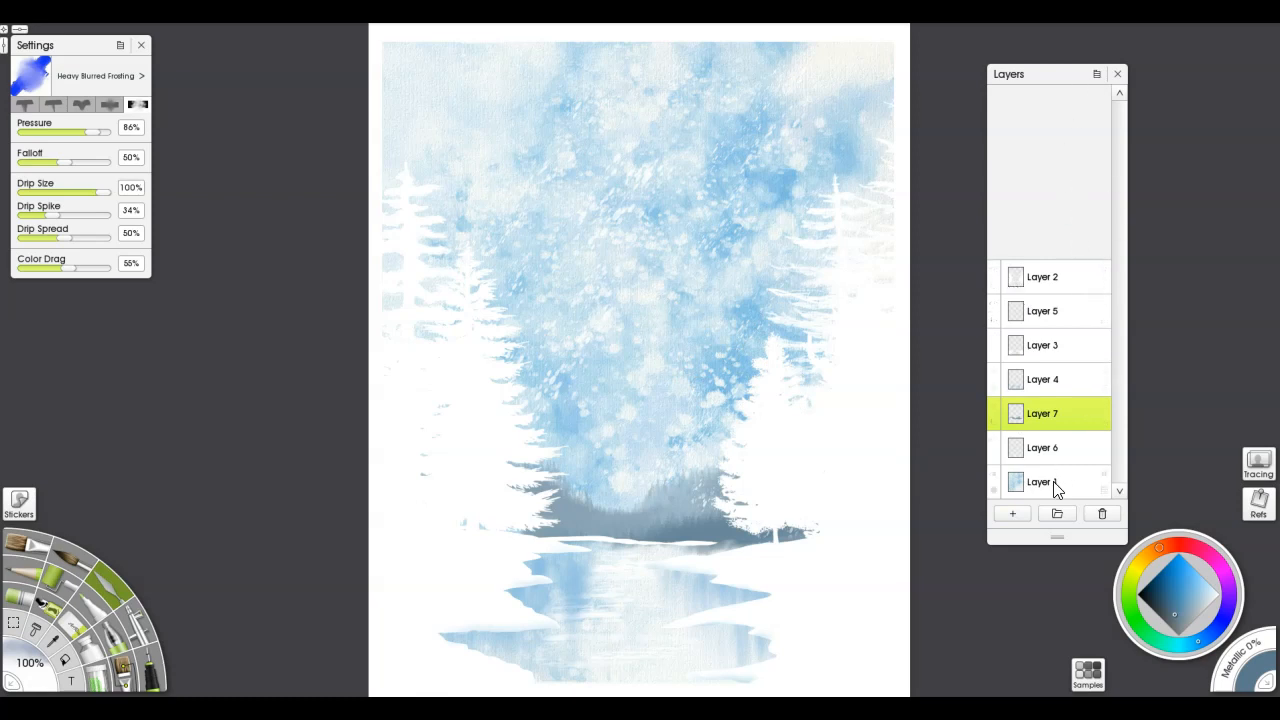
Add a layer above Layer 2 and hide every other layer to leave a blank test canvas
left_click(1073, 281)
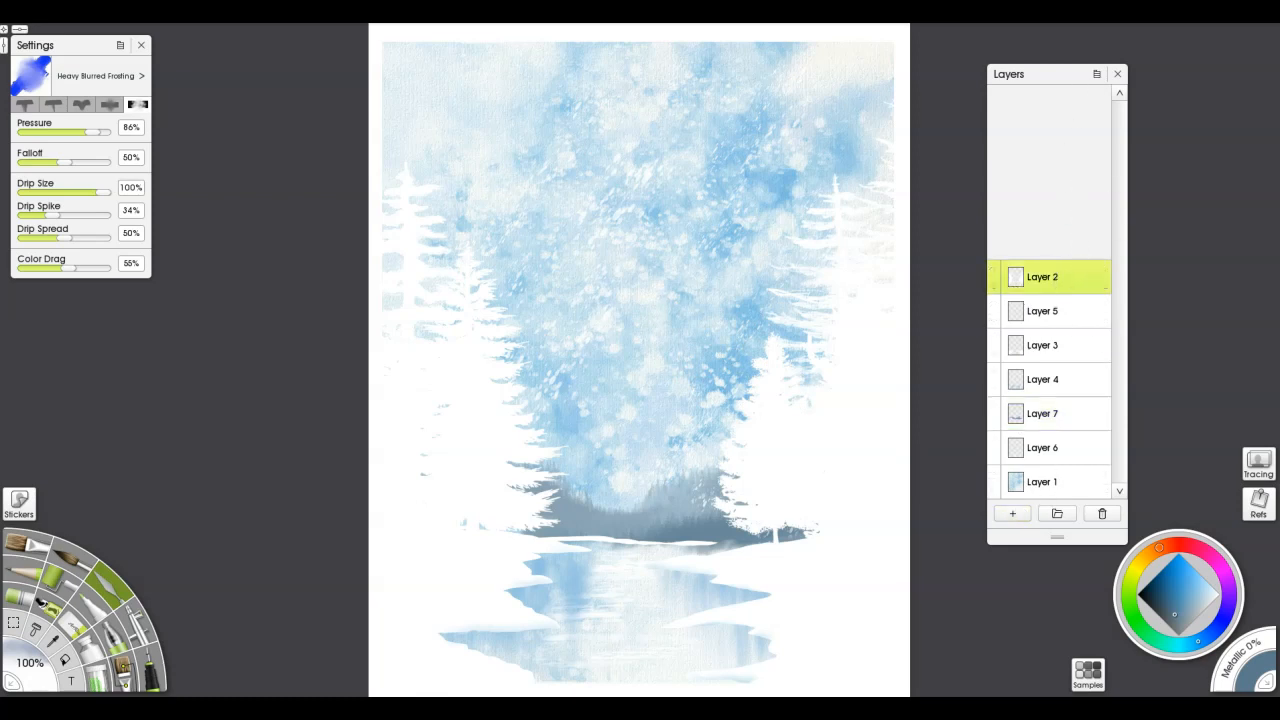
left_click(1012, 513)
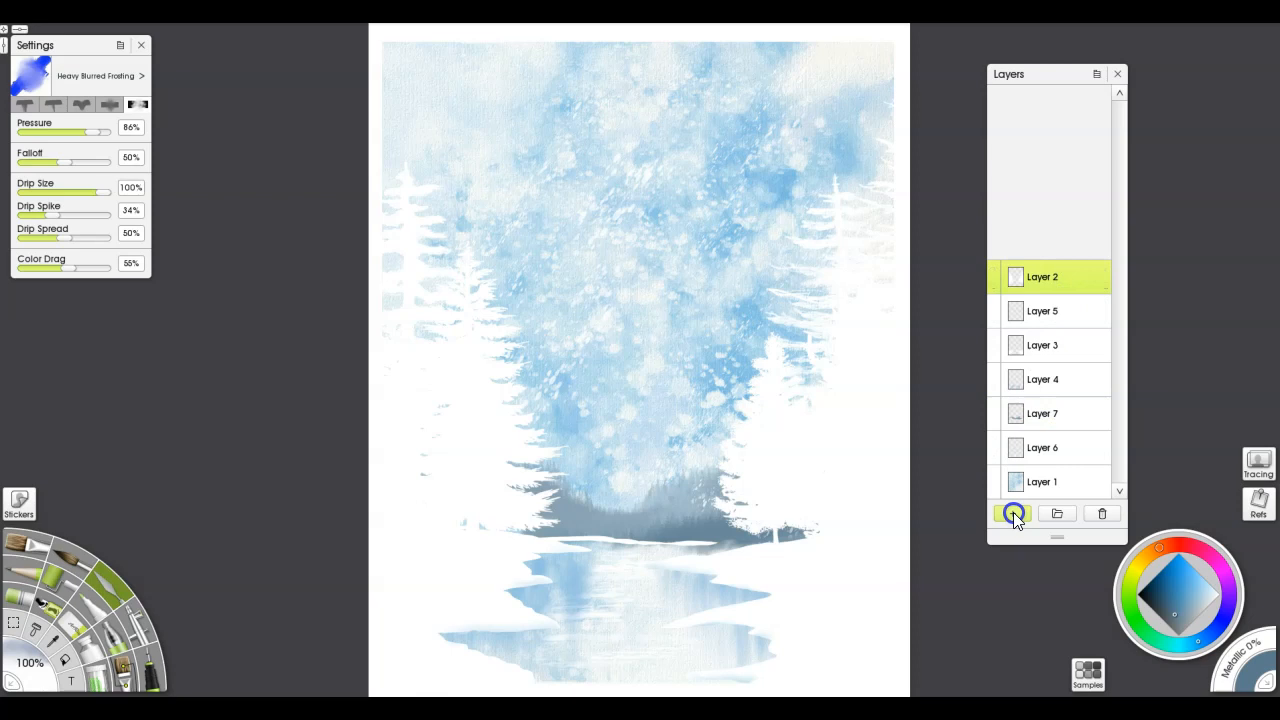
left_click(993, 270)
left_click(993, 305)
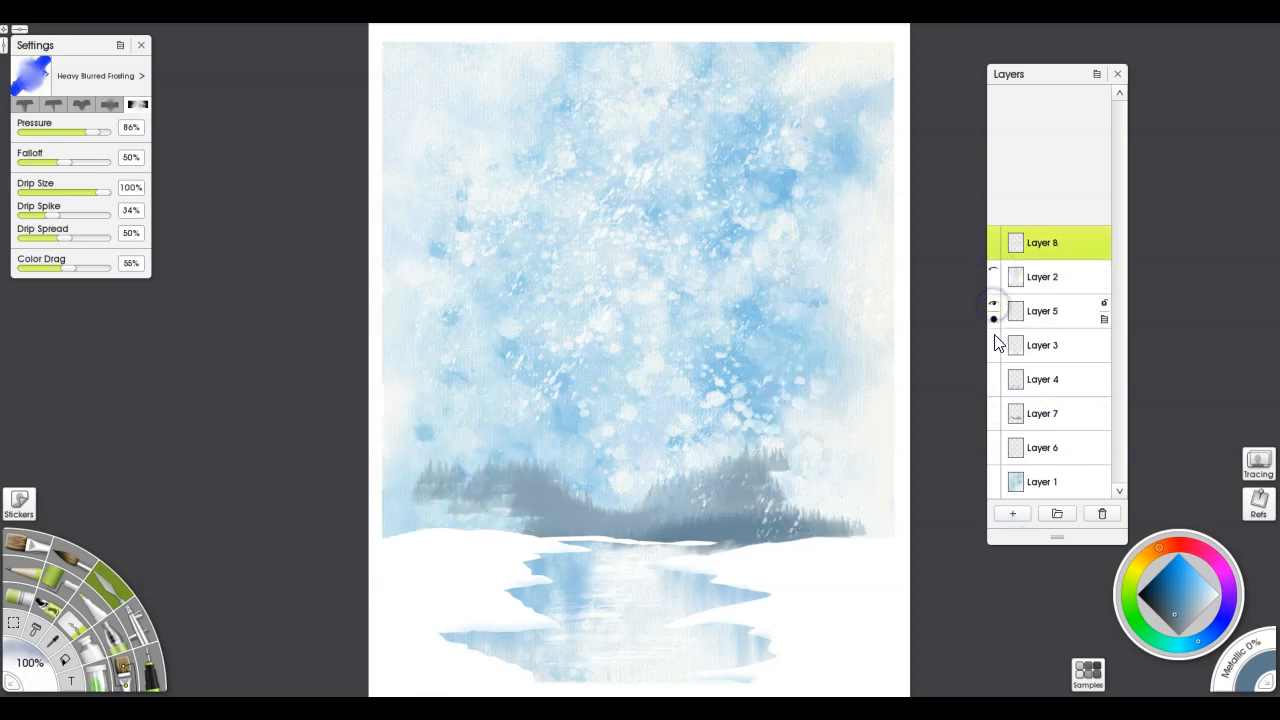
left_click(993, 338)
left_click(993, 372)
left_click(993, 406)
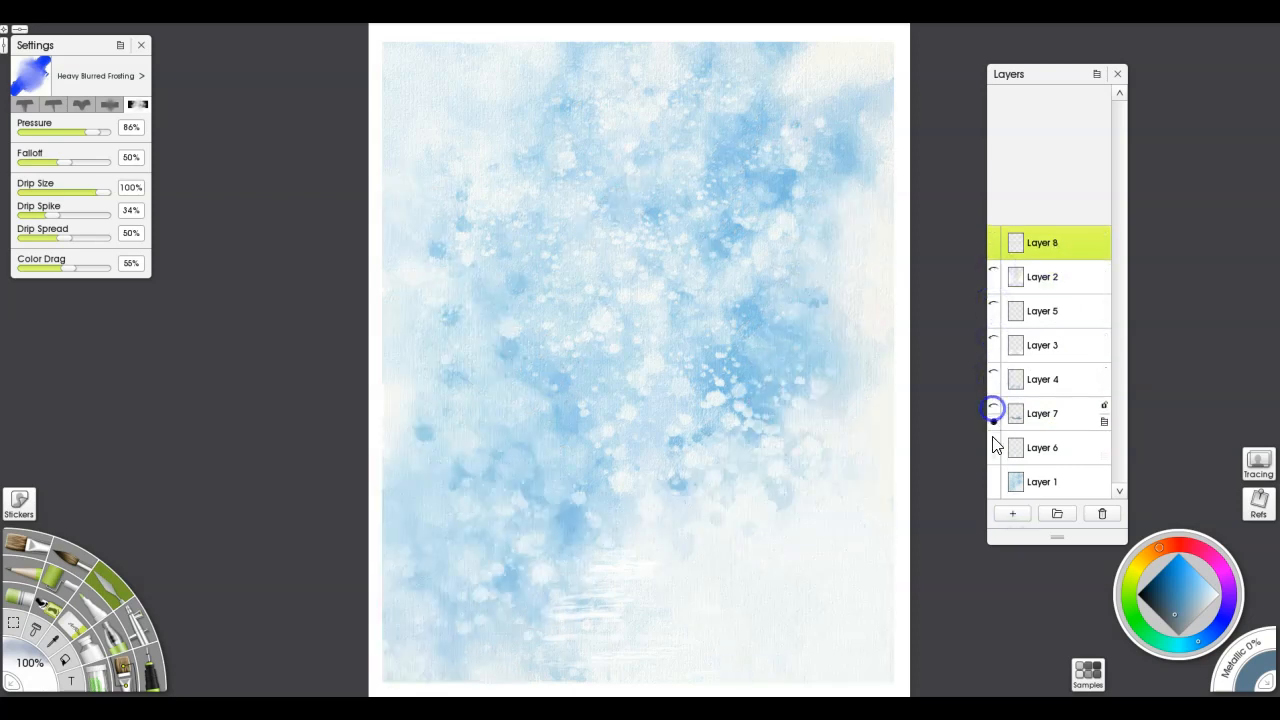
left_click(993, 440)
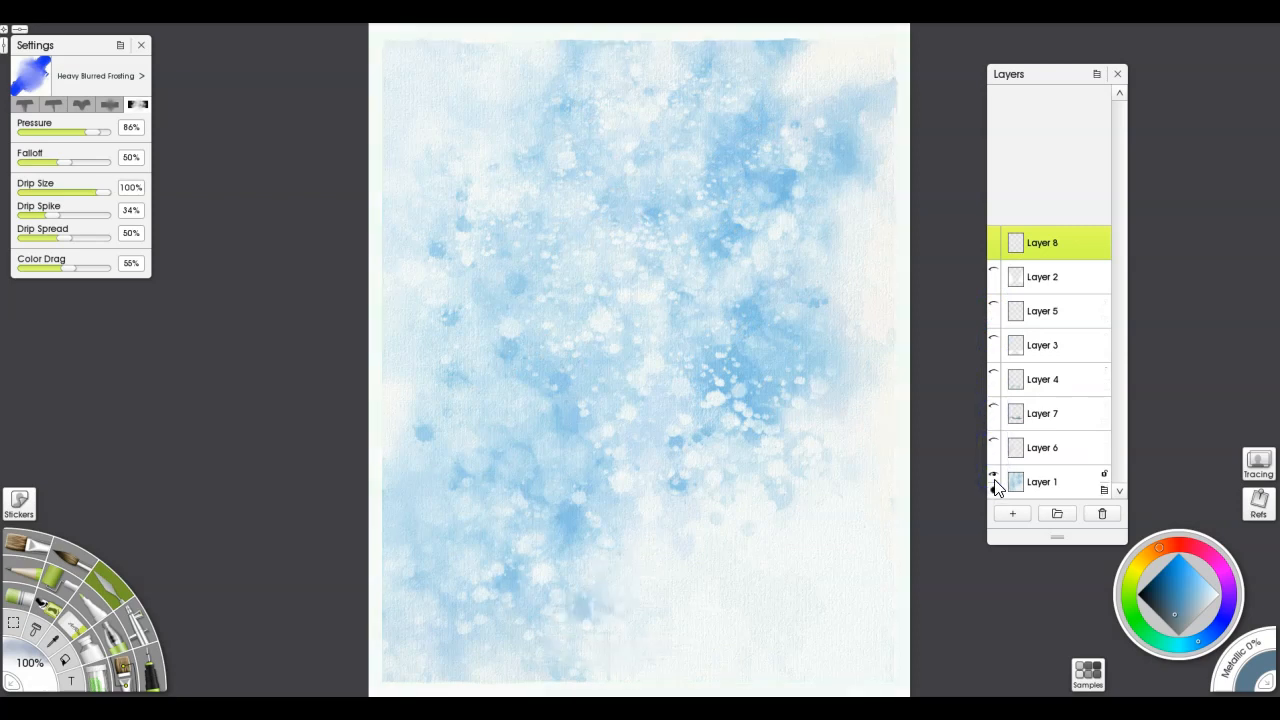
left_click(993, 474)
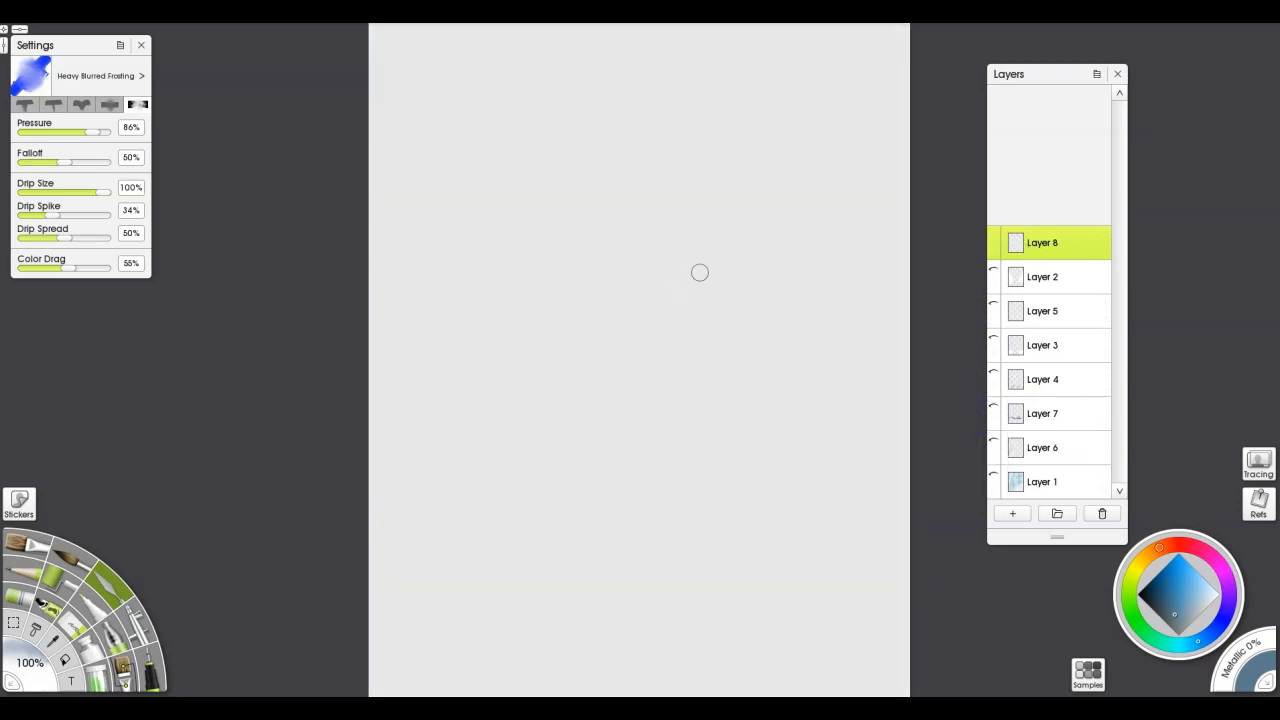
Paint several diagonal dark grey-blue test strokes with the Cloud 3 brush at 39% opacity and 23% grain
left_click(124, 668)
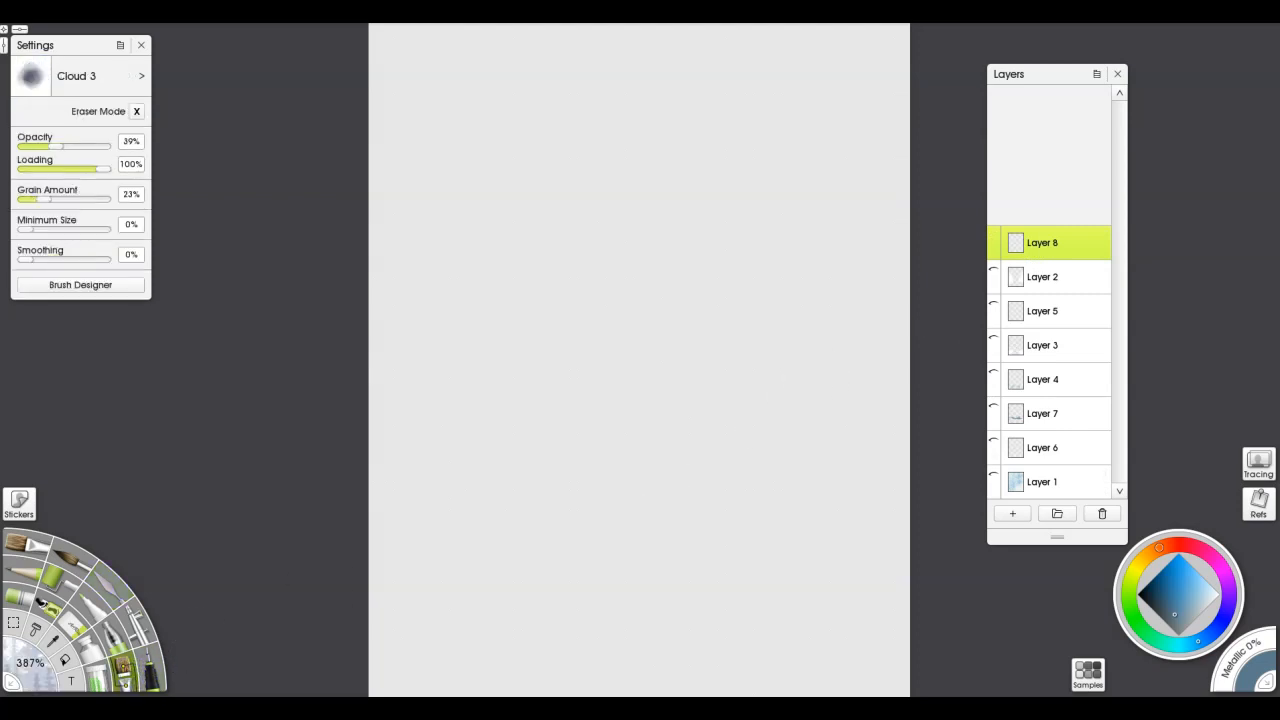
left_click_drag(616, 286, 684, 231)
mouse_move(735, 193)
left_mouse_down()
mouse_move(571, 214)
mouse_move(571, 108)
left_mouse_up()
left_click_drag(558, 440, 672, 375)
left_click_drag(575, 492, 720, 443)
left_click_drag(685, 318, 484, 366)
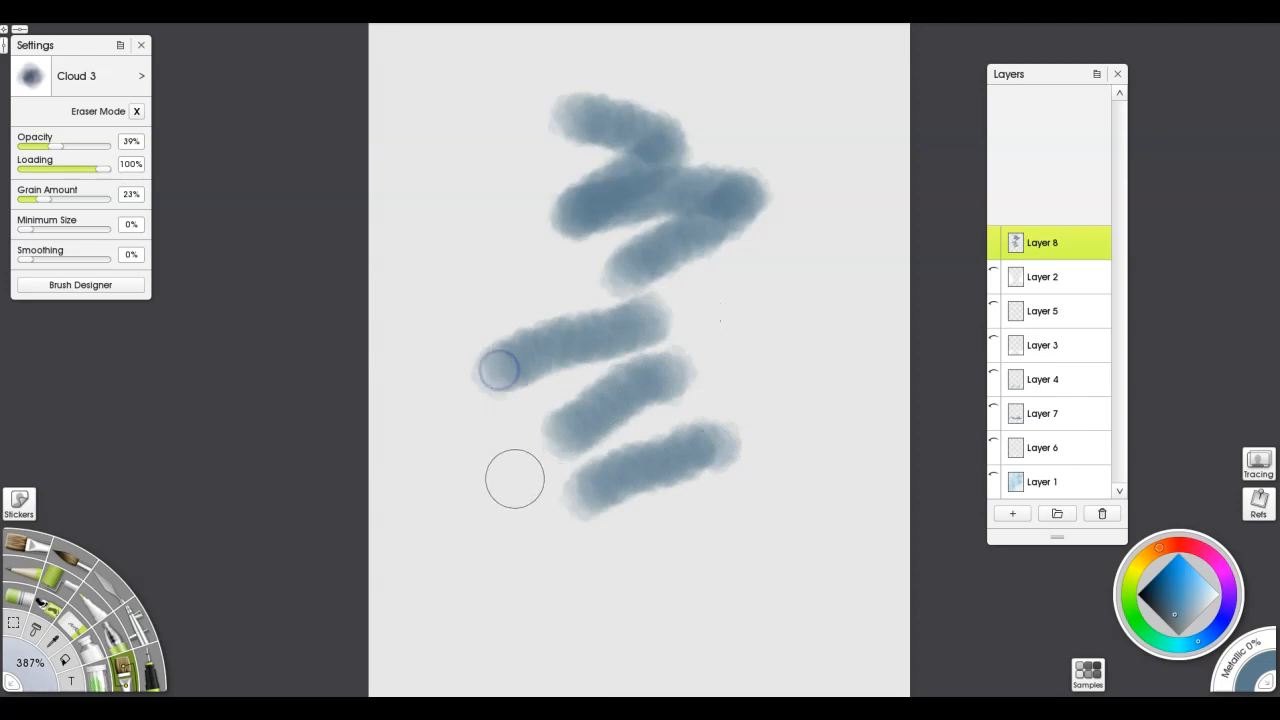
Choose a light sky blue and overlap the lower and middle test strokes with Cloud 3
left_click(1195, 590)
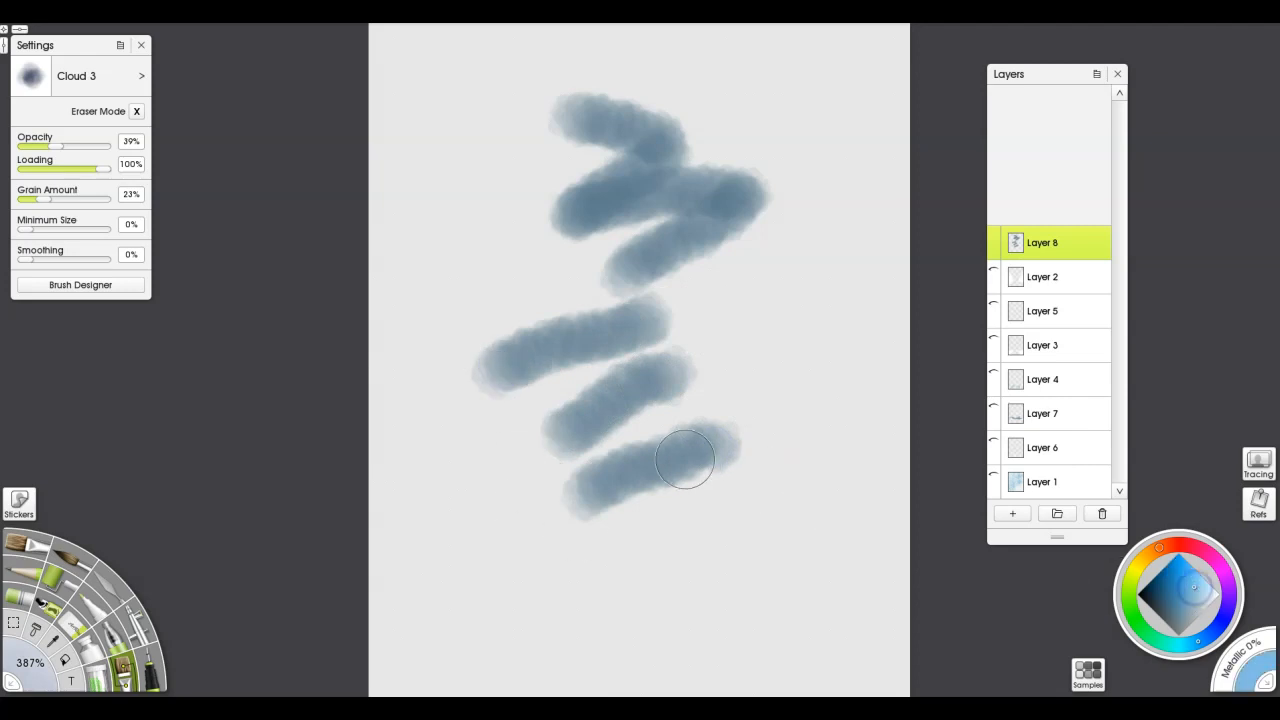
left_click_drag(686, 471, 823, 377)
left_click_drag(705, 290, 731, 397)
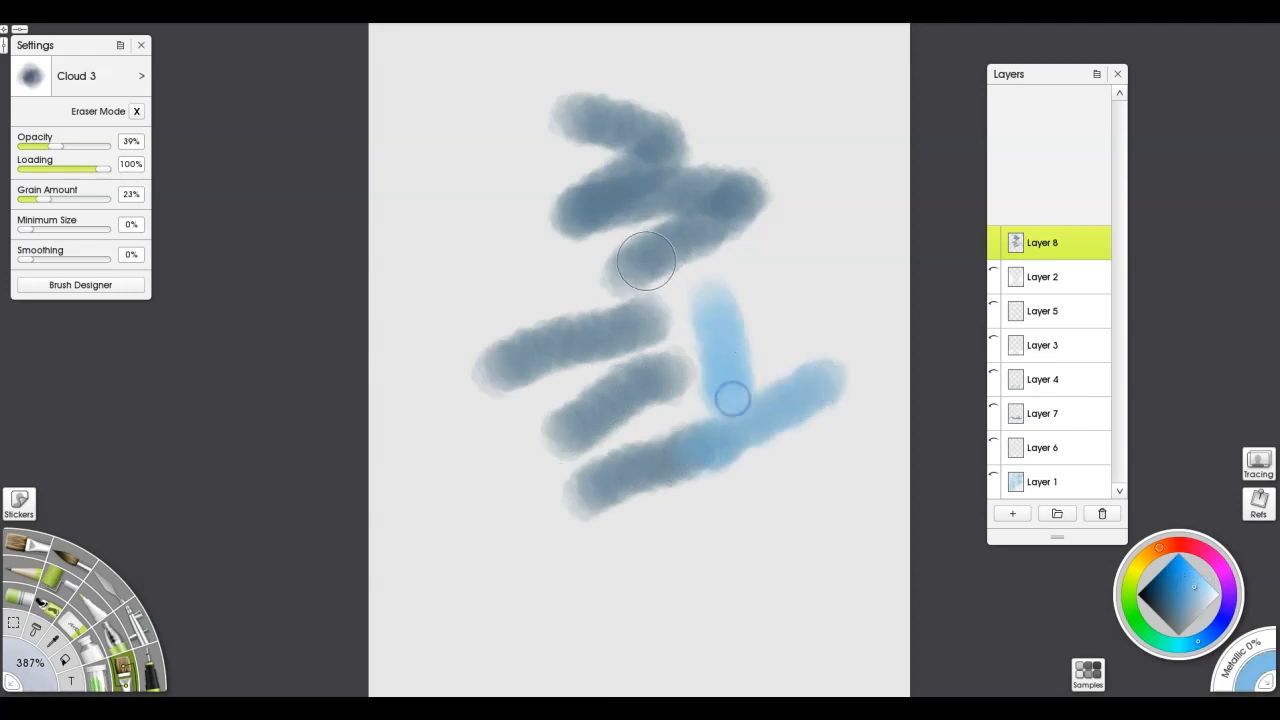
left_click_drag(650, 272, 657, 357)
mouse_move(550, 258)
left_mouse_down()
mouse_move(524, 345)
mouse_move(560, 281)
mouse_move(637, 371)
left_mouse_up()
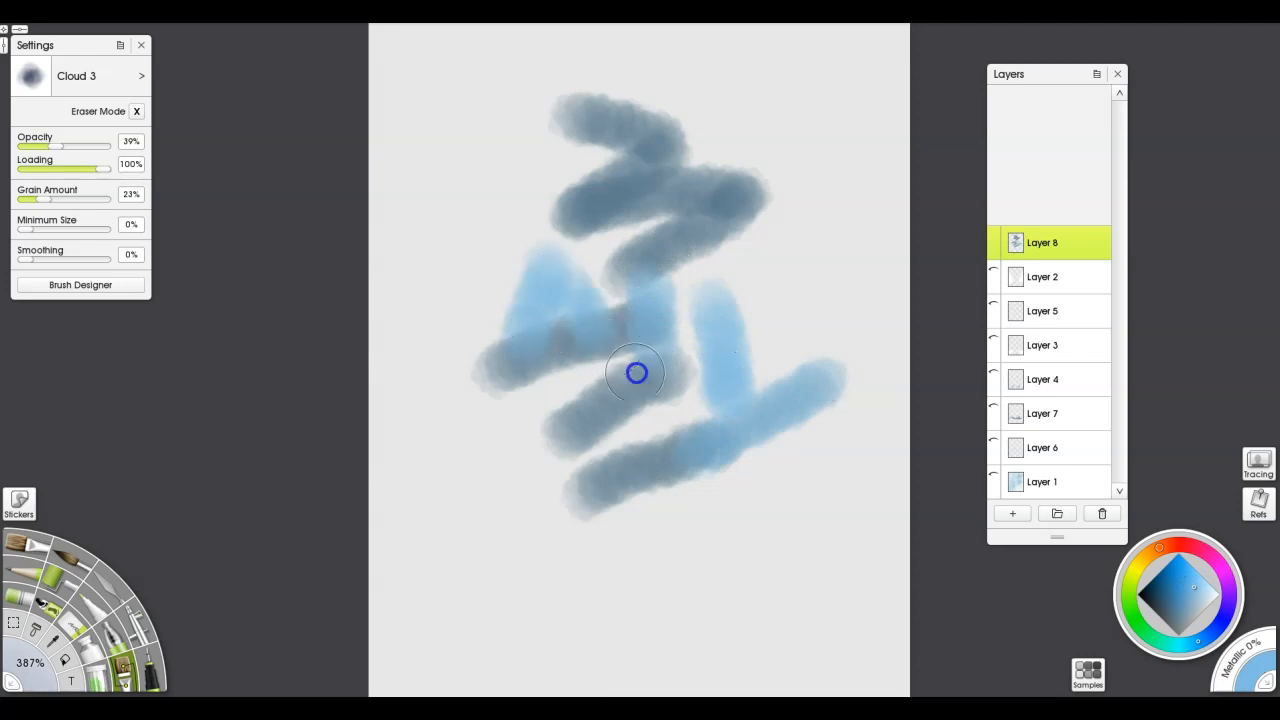
Layer paler blue and near-white blue Cloud 3 strokes over the upper and central parts of the test patch
left_click(1202, 589)
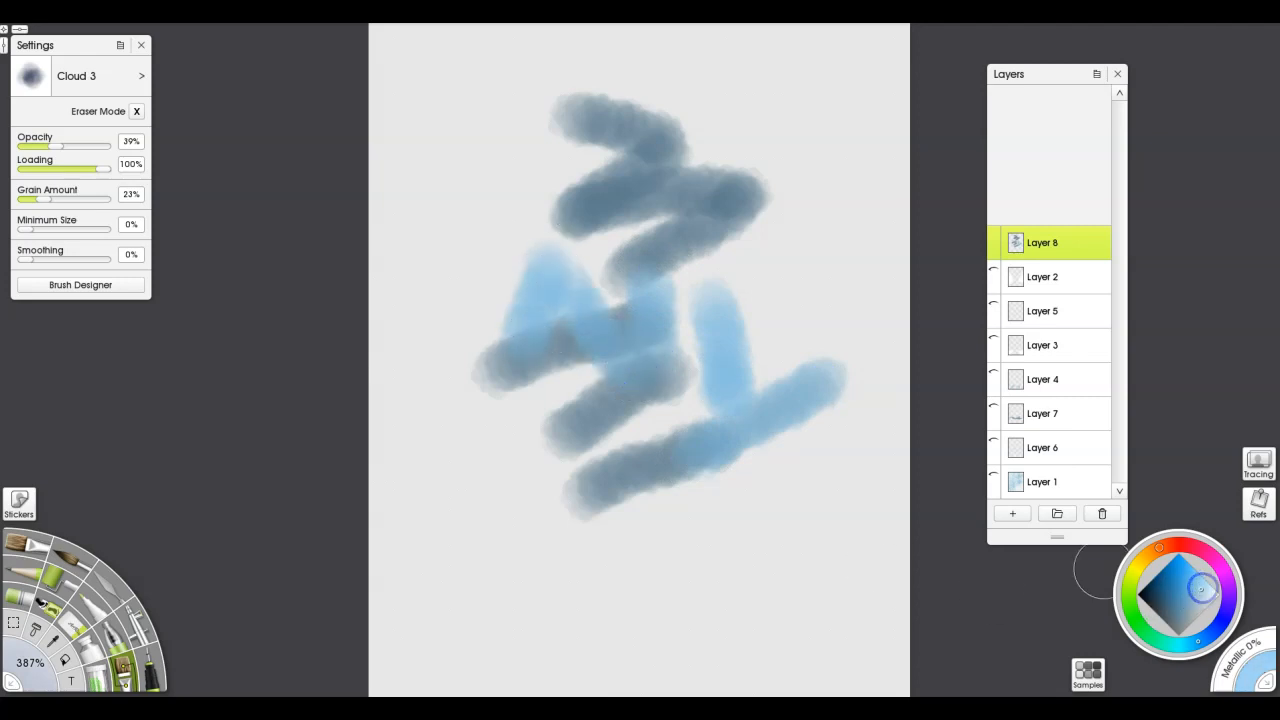
left_click_drag(746, 230, 735, 284)
left_click_drag(690, 143, 601, 190)
left_click_drag(498, 98, 471, 160)
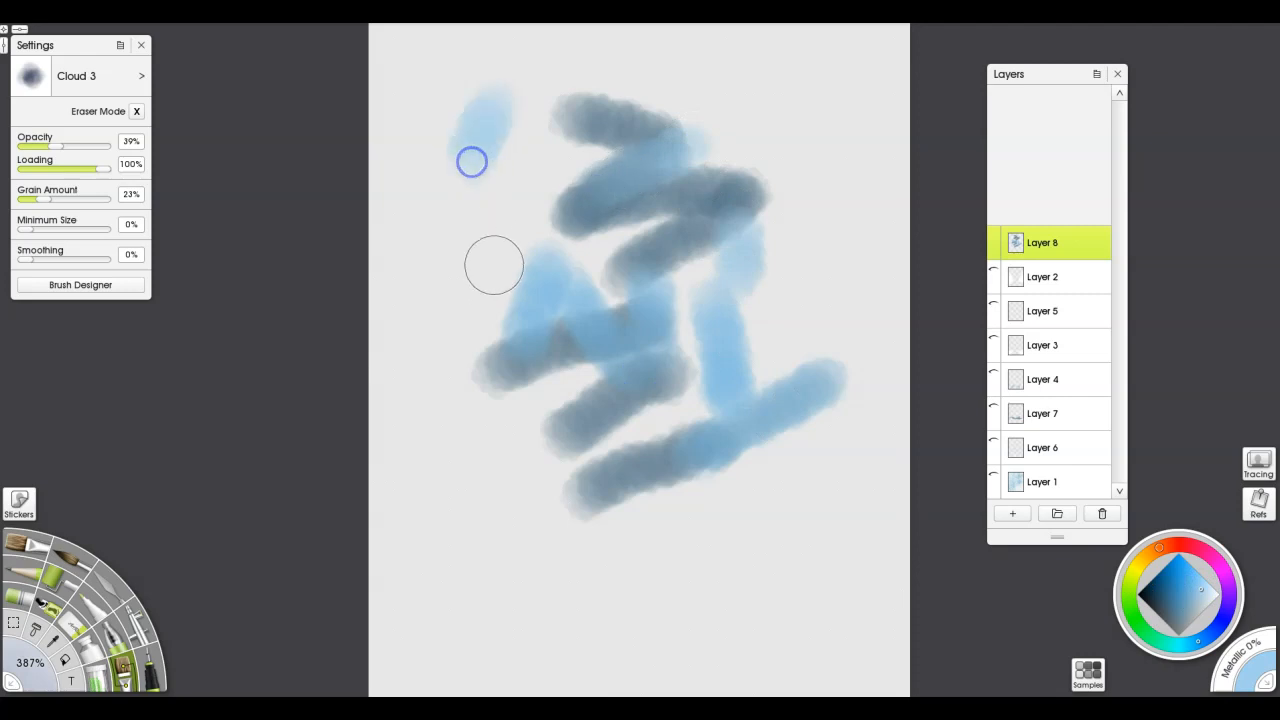
left_click(1210, 598)
mouse_move(562, 387)
left_mouse_down()
mouse_move(537, 460)
mouse_move(568, 386)
mouse_move(652, 397)
mouse_move(648, 180)
left_mouse_up()
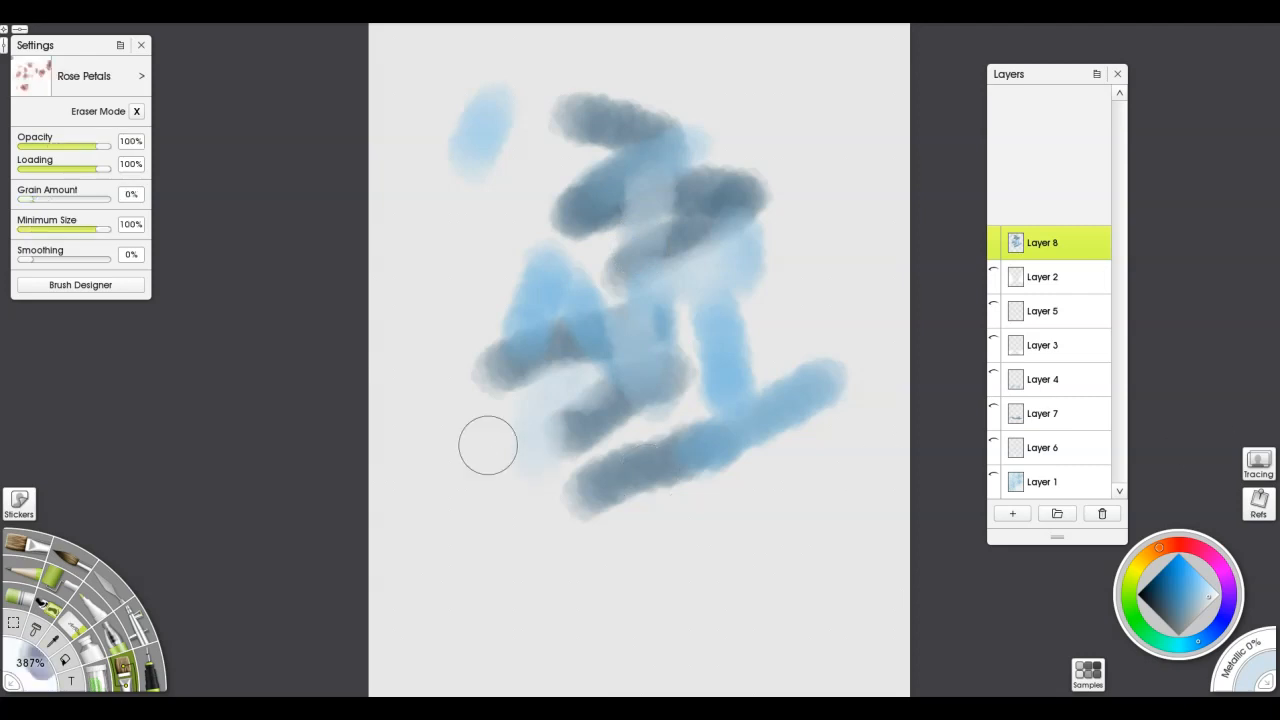
Brush pale dotted-pattern strokes diagonally across the centre and lower part of the blue test patch
mouse_move(472, 434)
left_mouse_down()
mouse_move(732, 289)
mouse_move(641, 235)
mouse_move(643, 172)
left_mouse_up()
left_click_drag(773, 380, 666, 455)
left_click_drag(803, 358, 783, 506)
mouse_move(706, 474)
left_mouse_down()
mouse_move(657, 484)
mouse_move(603, 532)
left_mouse_up()
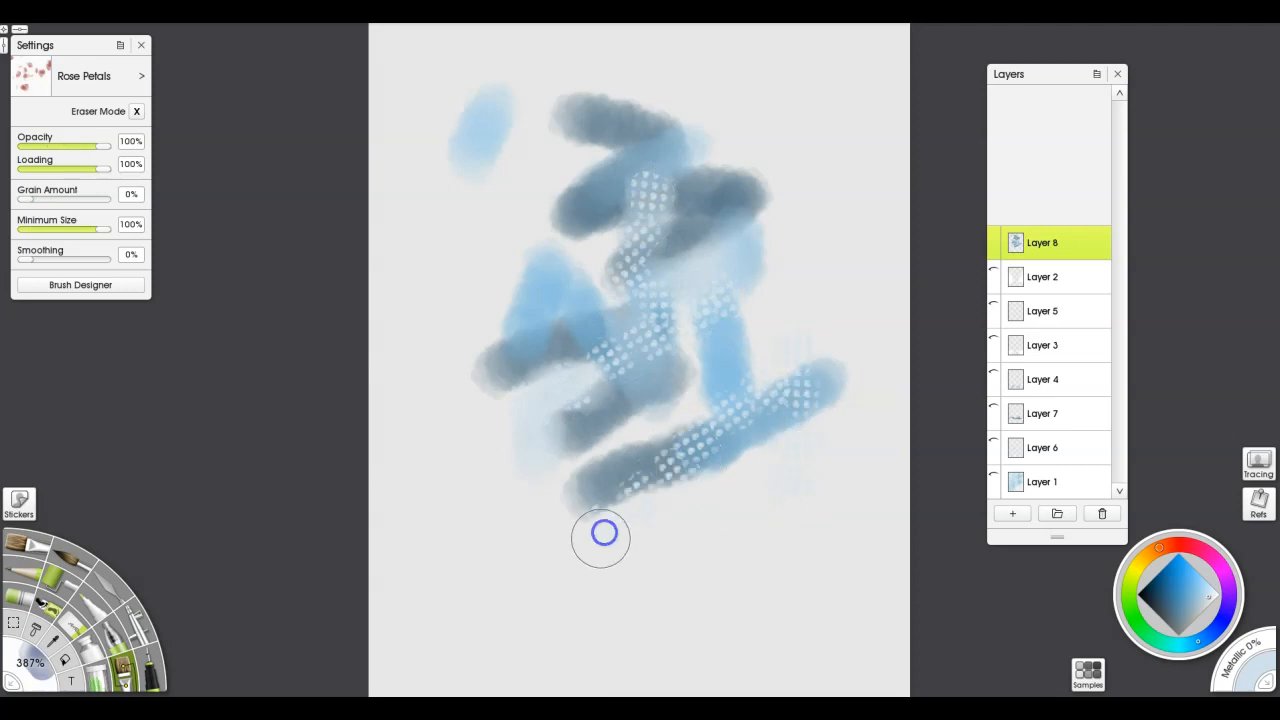
Blend the dotted texture and stroke edges into soft clouds with the palette knife's Heavy Blurred Frosting at 86% pressure
left_click(118, 595)
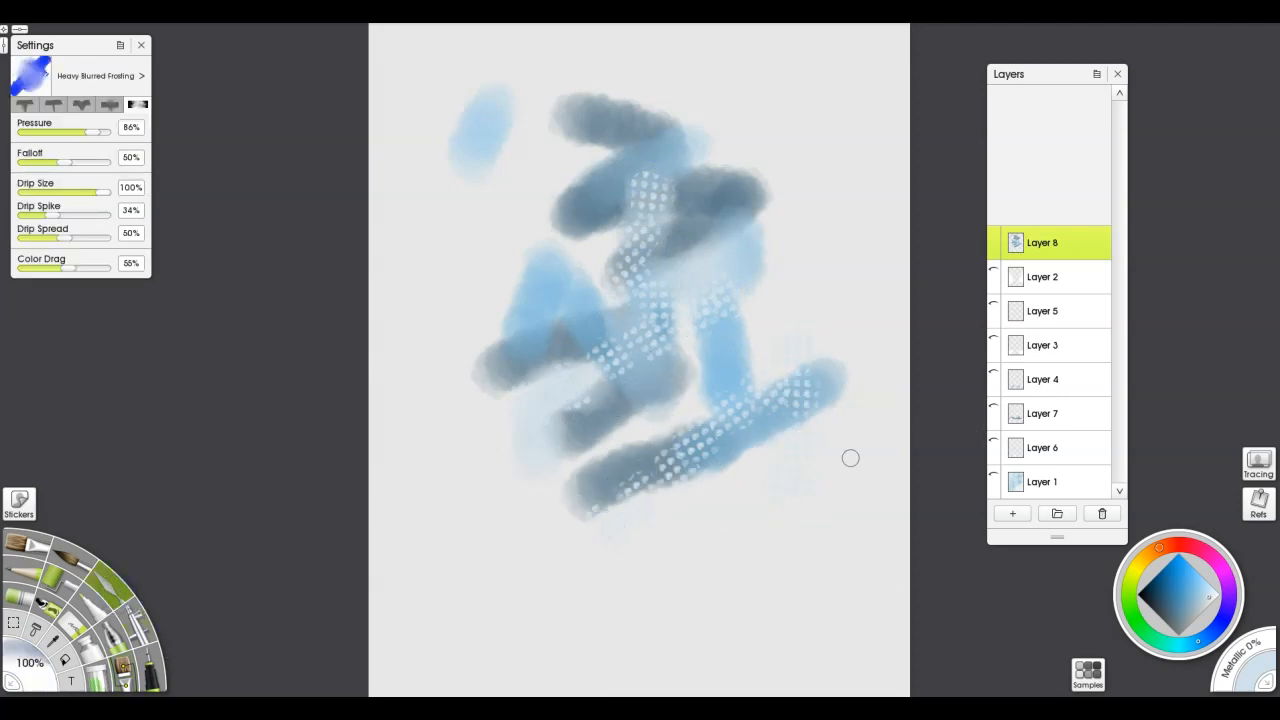
left_click_drag(952, 422, 970, 418)
mouse_move(750, 402)
left_mouse_down()
mouse_move(702, 430)
mouse_move(719, 398)
mouse_move(730, 412)
mouse_move(705, 393)
mouse_move(714, 365)
mouse_move(640, 309)
mouse_move(658, 354)
mouse_move(665, 310)
mouse_move(728, 308)
left_mouse_up()
mouse_move(668, 376)
left_mouse_down()
mouse_move(564, 392)
mouse_move(611, 381)
mouse_move(594, 348)
mouse_move(611, 440)
left_mouse_up()
mouse_move(669, 498)
left_mouse_down()
mouse_move(635, 507)
mouse_move(627, 480)
mouse_move(790, 382)
mouse_move(807, 353)
left_mouse_up()
mouse_move(793, 440)
left_mouse_down()
mouse_move(770, 475)
mouse_move(797, 496)
left_mouse_up()
left_click_drag(714, 442, 701, 458)
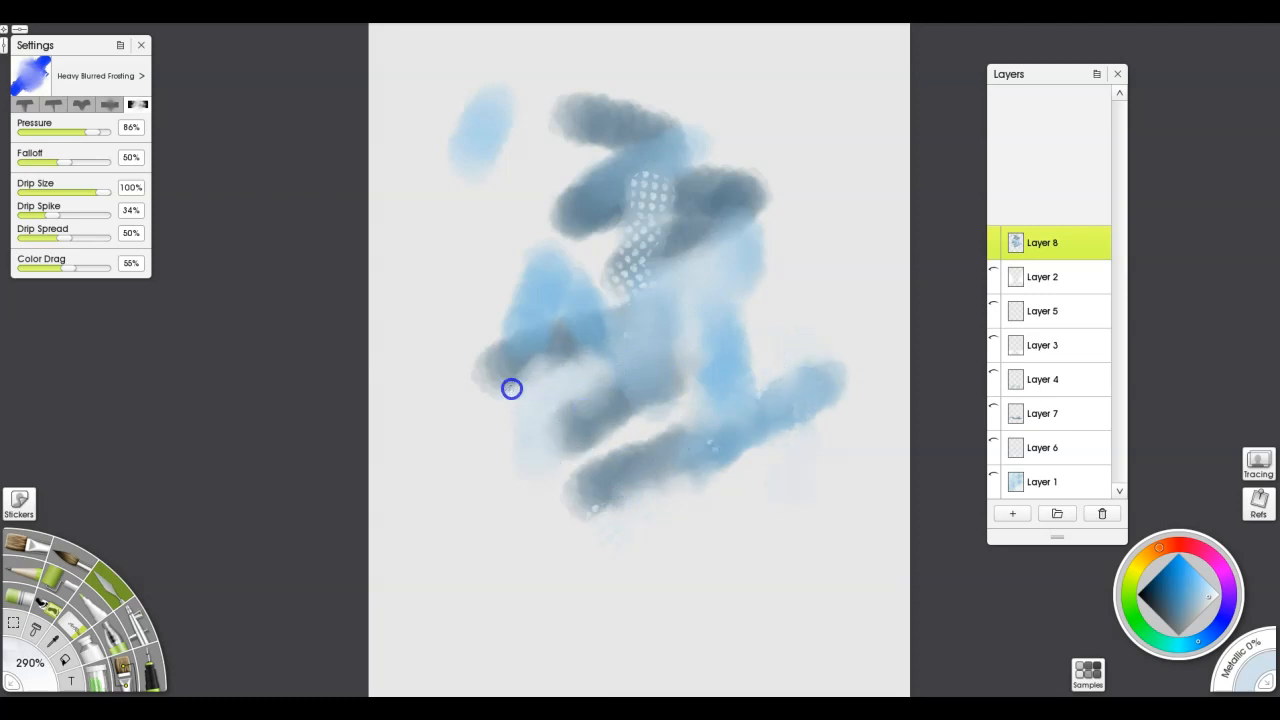
left_click_drag(636, 281, 645, 292)
mouse_move(660, 181)
left_mouse_down()
mouse_move(628, 190)
mouse_move(649, 232)
mouse_move(669, 210)
mouse_move(661, 242)
mouse_move(599, 268)
mouse_move(574, 248)
mouse_move(566, 200)
mouse_move(560, 234)
left_mouse_up()
mouse_move(698, 478)
left_mouse_down()
mouse_move(601, 512)
mouse_move(707, 424)
mouse_move(648, 448)
mouse_move(616, 413)
mouse_move(604, 443)
mouse_move(641, 446)
left_mouse_up()
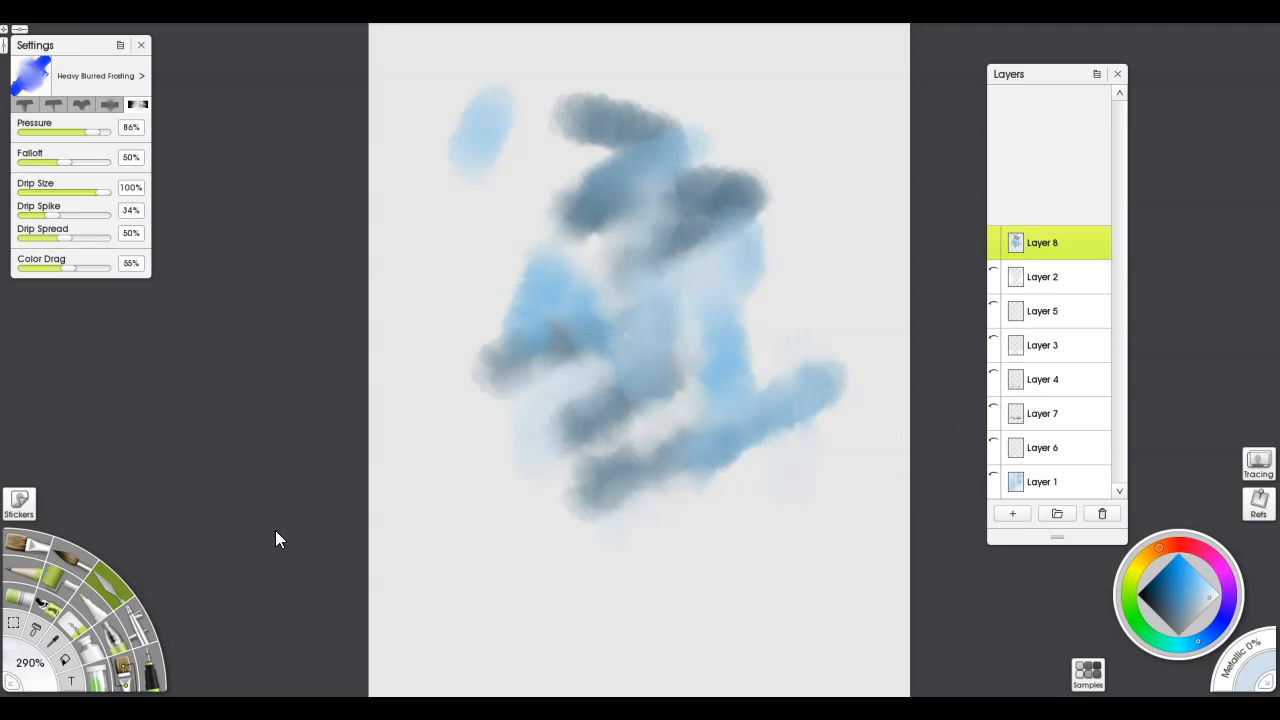
Scatter pale snow specks over the blended test patch with the Particles Snow 2 brush at 87% opacity
left_click(127, 668)
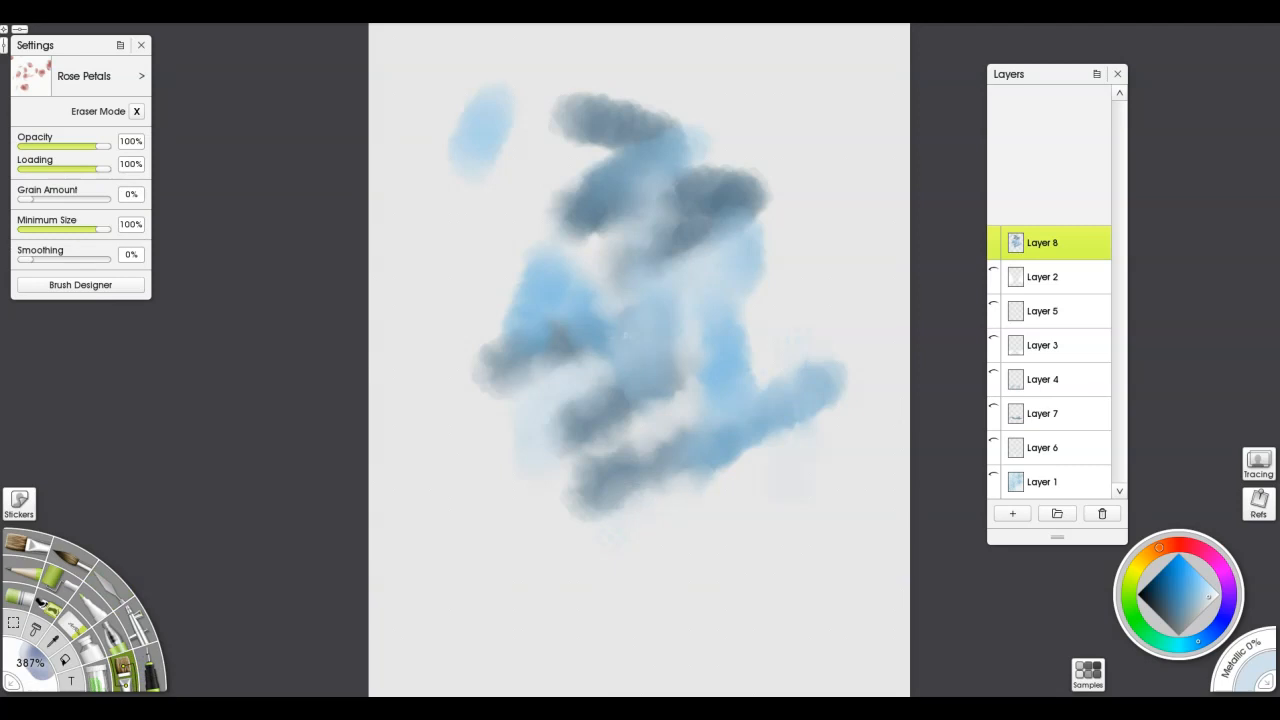
left_click(100, 76)
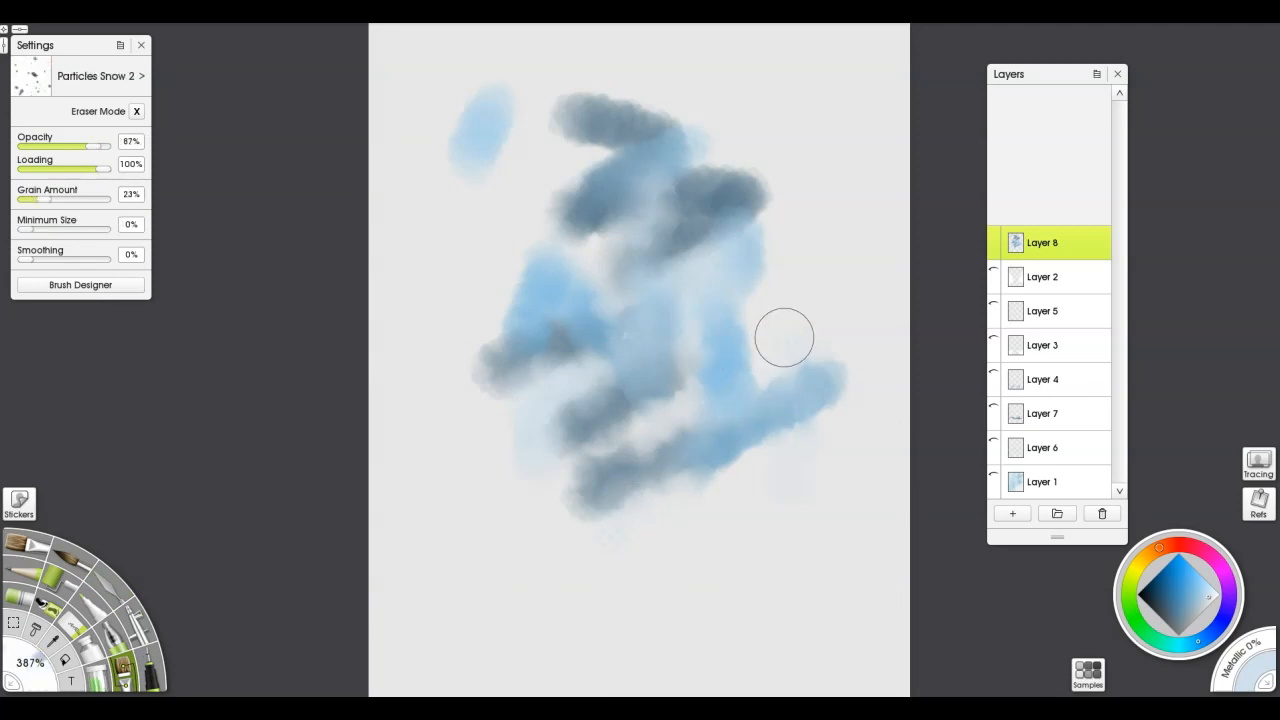
left_click_drag(793, 273, 794, 274)
left_click_drag(618, 345, 683, 243)
left_click_drag(642, 292, 488, 351)
left_click_drag(630, 397, 943, 386)
mouse_move(728, 425)
left_mouse_down()
mouse_move(803, 352)
mouse_move(702, 388)
mouse_move(744, 321)
left_mouse_up()
mouse_move(480, 236)
left_mouse_down()
mouse_move(507, 197)
mouse_move(678, 174)
left_mouse_up()
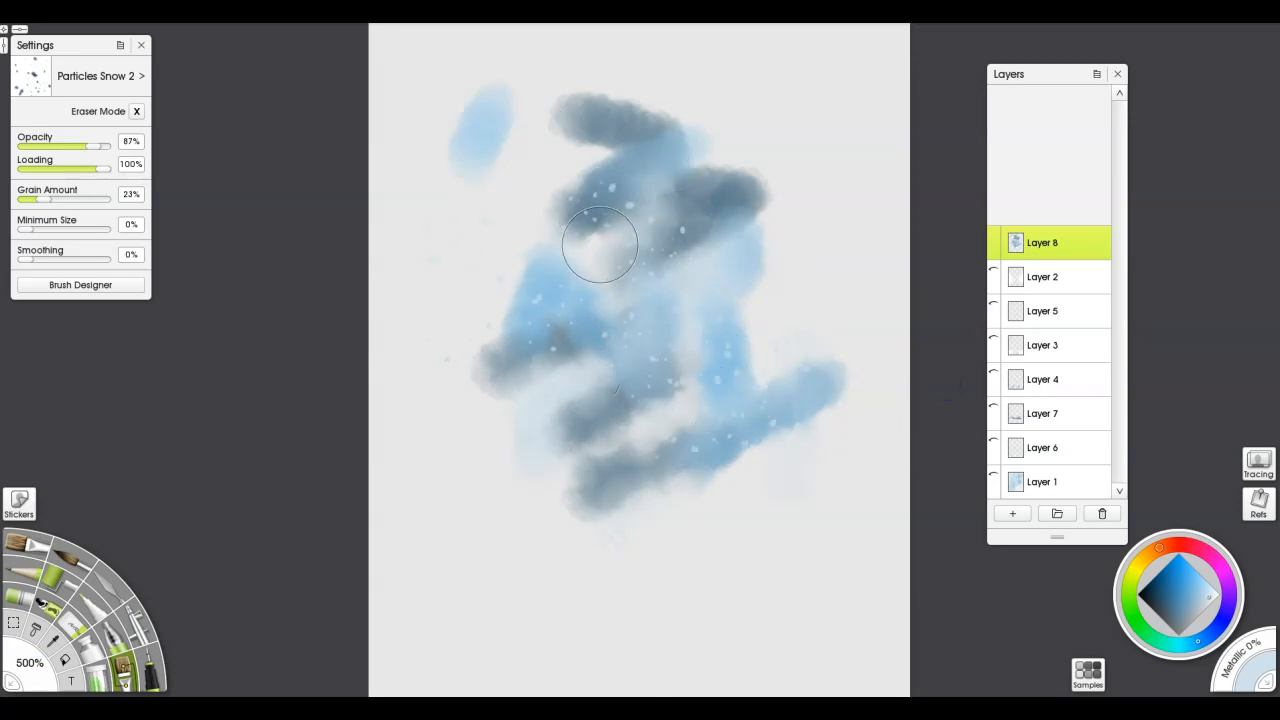
Soften the snow specks and cloud edges across the test patch using the palette knife's Heavy Blurred Frosting at 86% pressure
key("k")
left_click_drag(632, 219, 637, 212)
left_click_drag(668, 346, 703, 296)
left_click_drag(557, 326, 560, 348)
left_click_drag(523, 271, 499, 328)
mouse_move(707, 438)
left_mouse_down()
mouse_move(708, 457)
mouse_move(749, 438)
left_mouse_up()
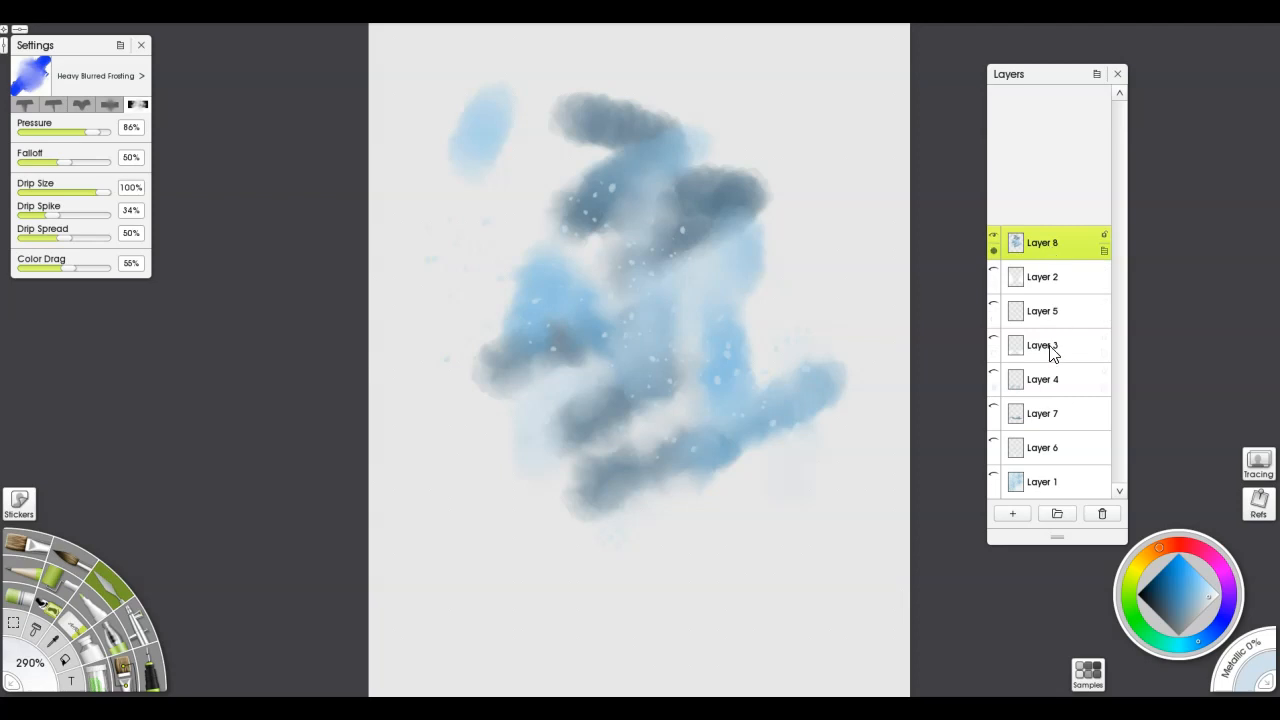
Delete the test layer, Layer 8, and make Layers 2, 5, 3, 4, 7, 6 and 1 of the snowy scene visible again
left_click(1101, 515)
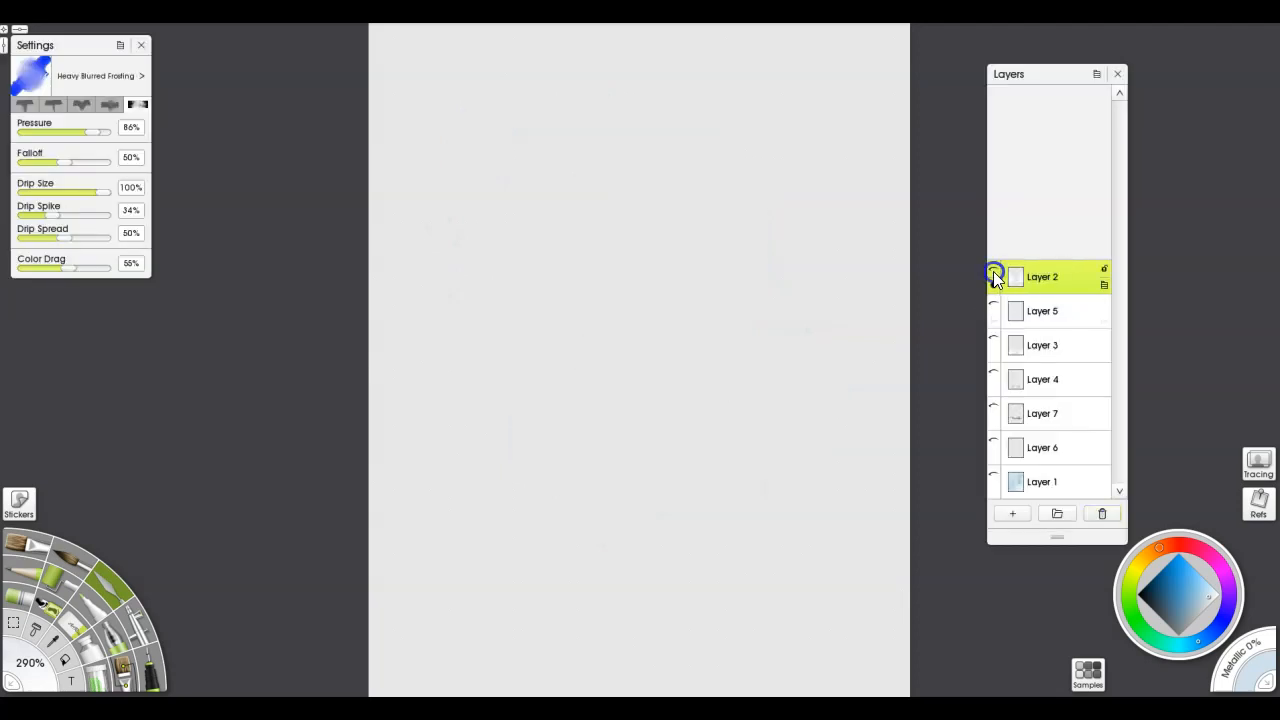
left_click(994, 276)
left_click(993, 307)
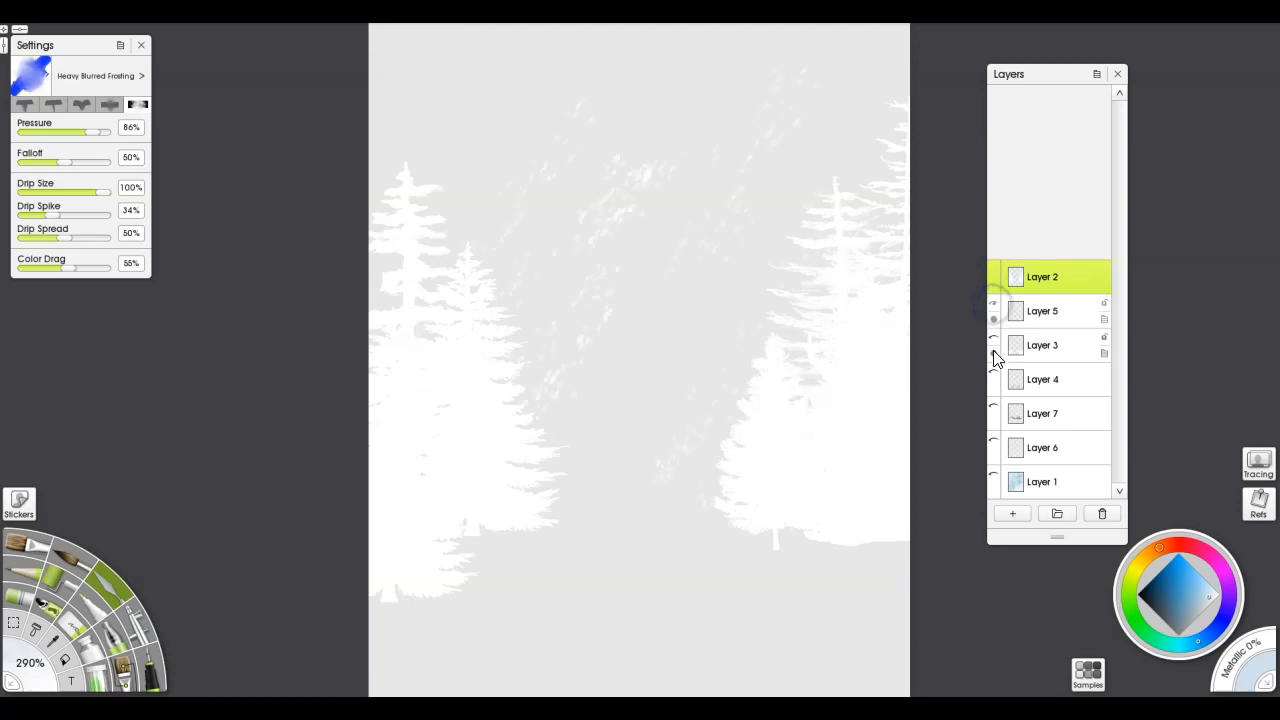
left_click(993, 345)
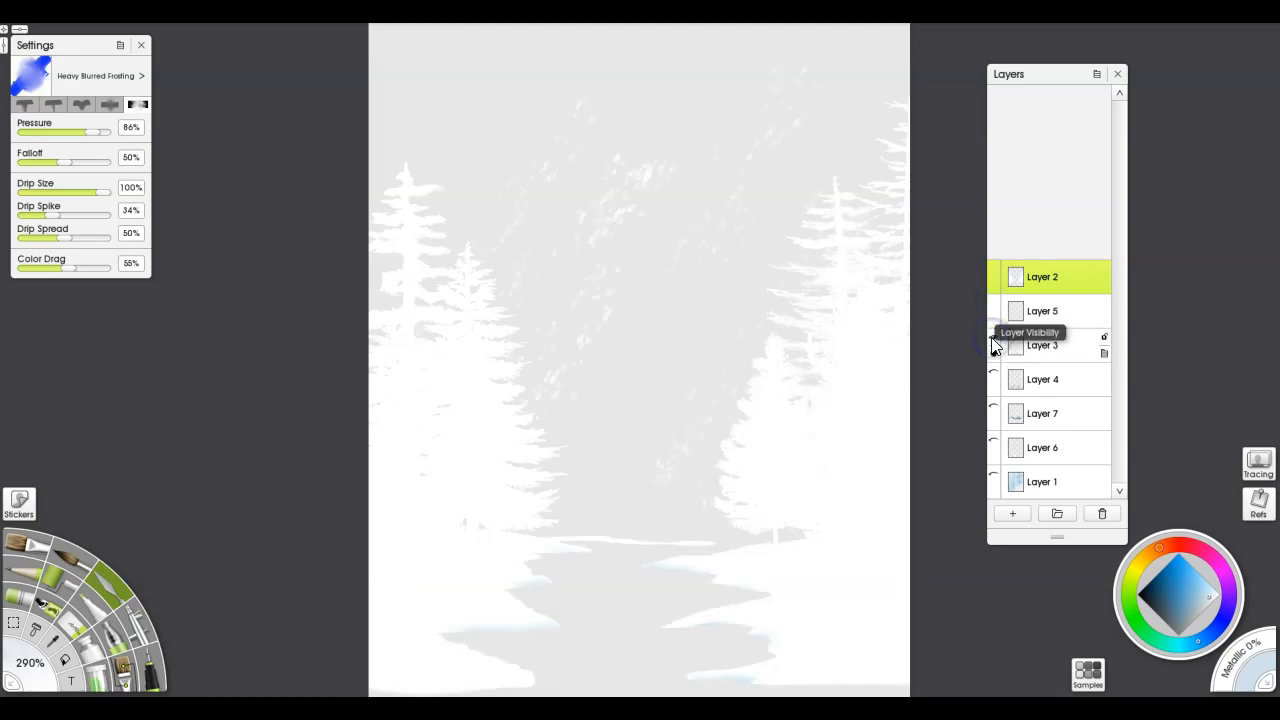
left_click(993, 375)
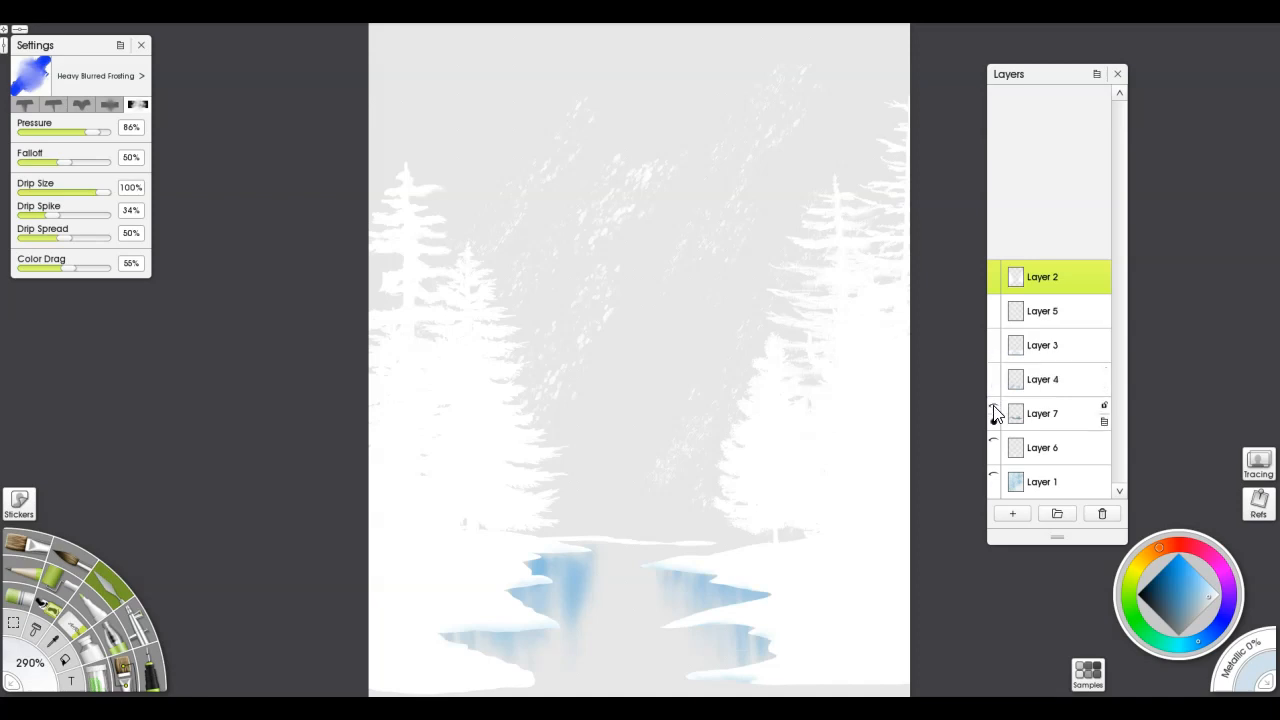
left_click(993, 410)
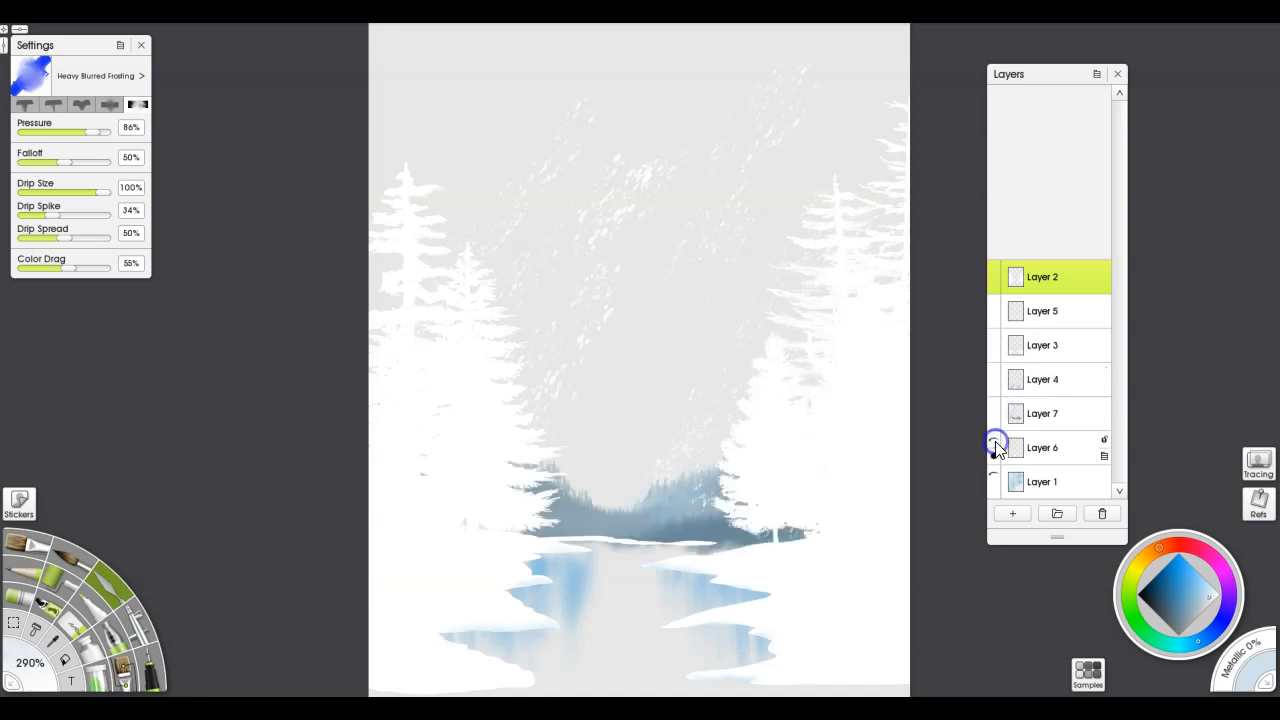
left_click(995, 445)
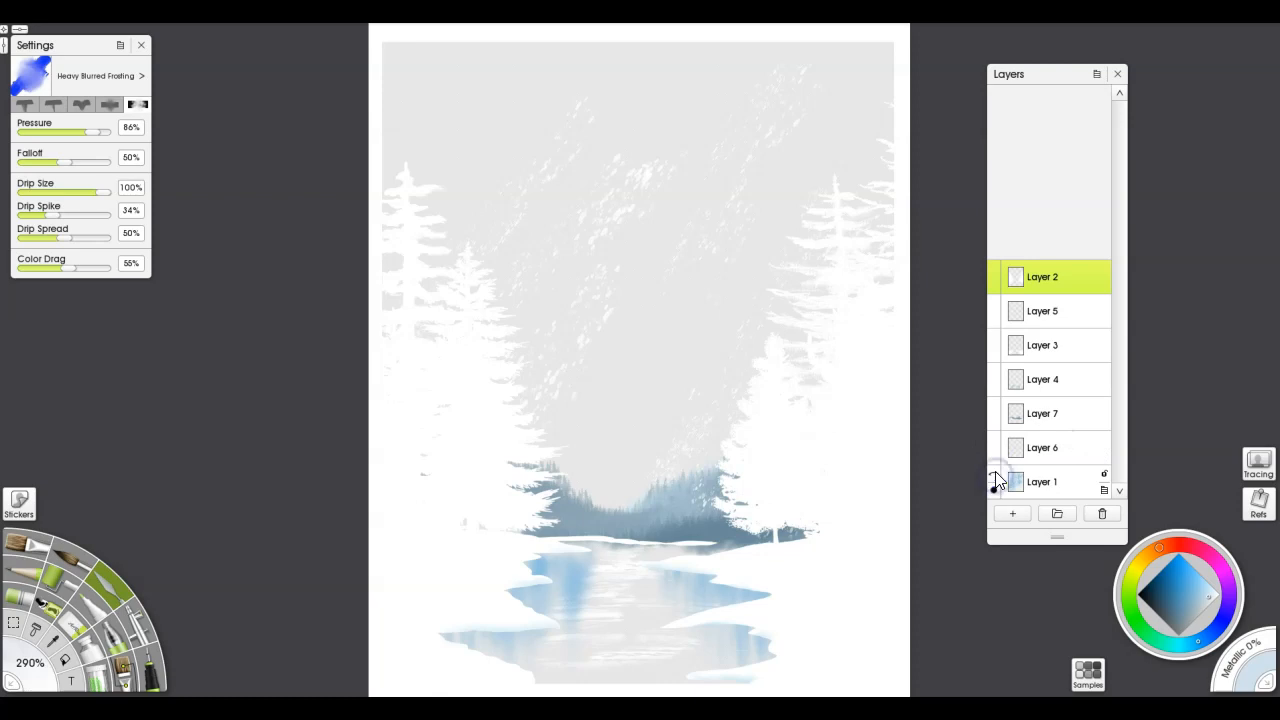
left_click(995, 480)
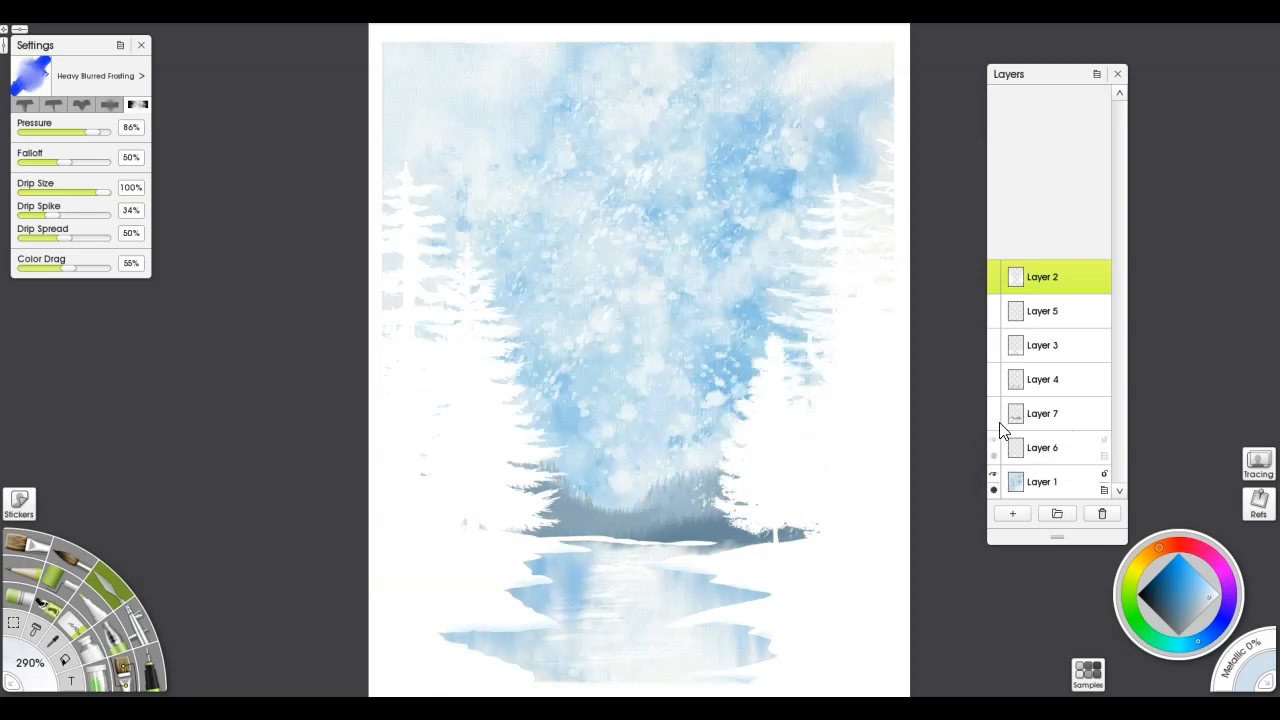